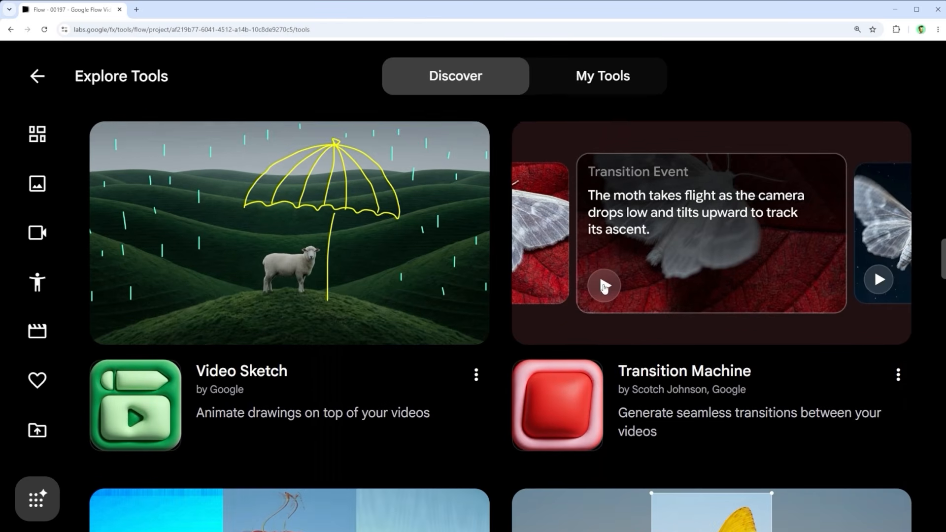
scroll(605, 289, "down", 8)
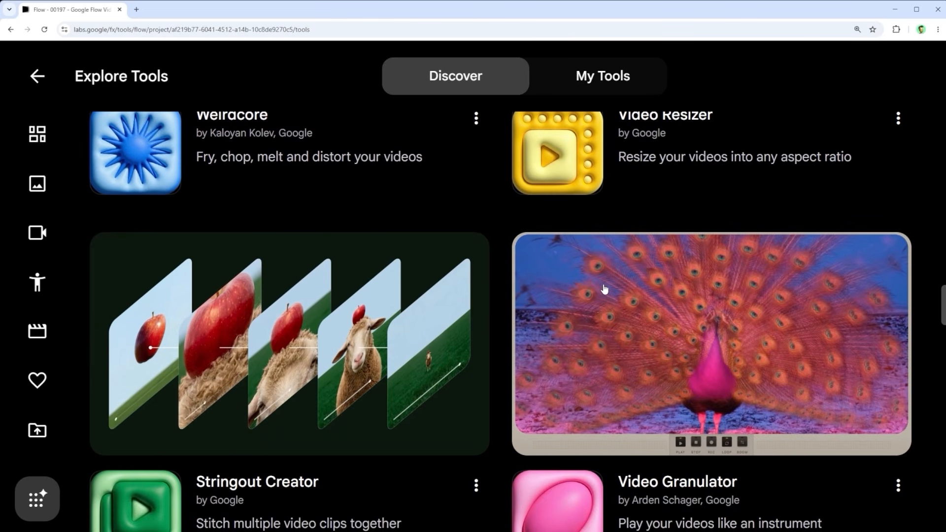
Step: Browse the video tools on the Explore Tools page and bring up Shader Effects with the yak herder video loaded
scroll(605, 290, "up", 15)
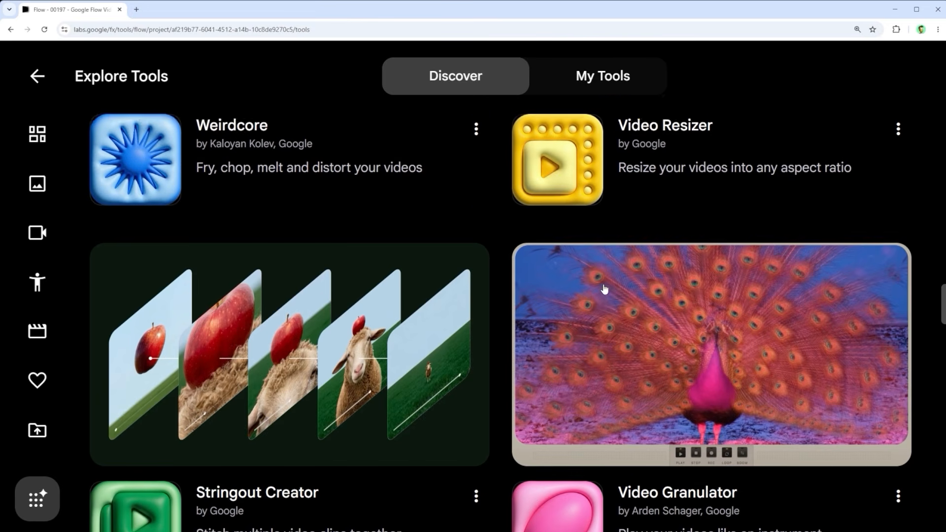
scroll(605, 293, "up", 7)
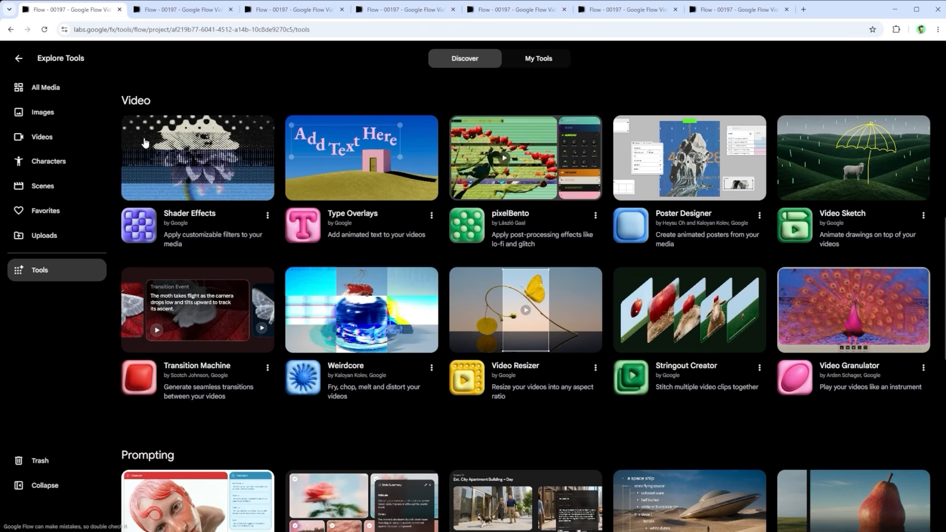
left_click(176, 11)
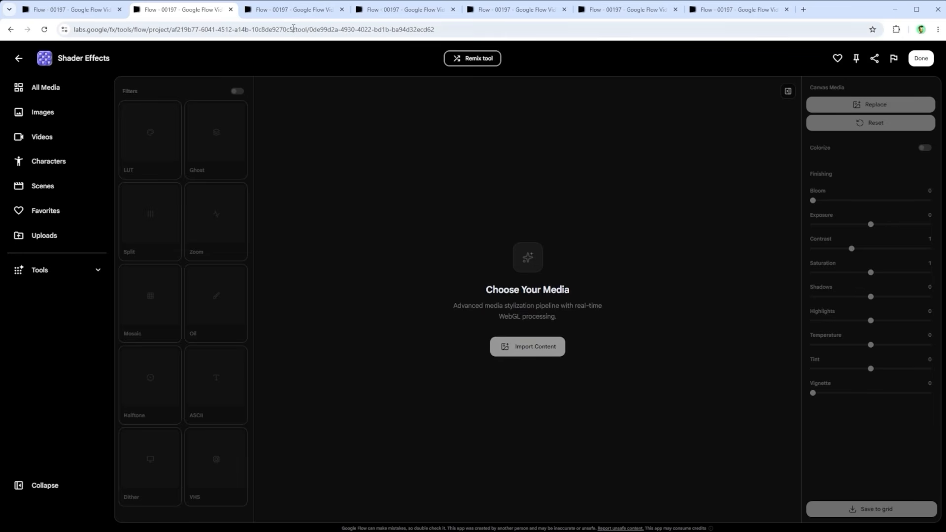
left_click(295, 11)
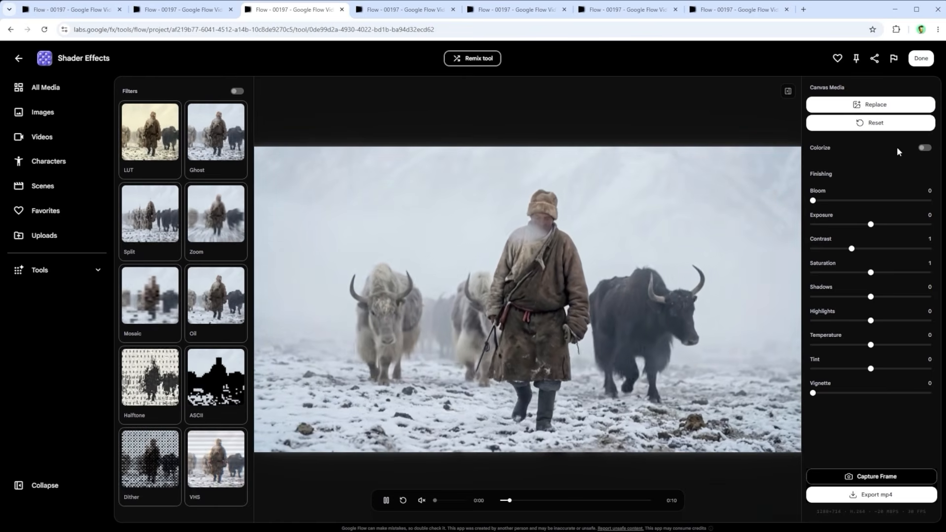
Step: Try colorizing the video with the magenta-cyan and navy-teal gradients, rearrange the latter's color stops, and turn Colorize off
left_click(924, 148)
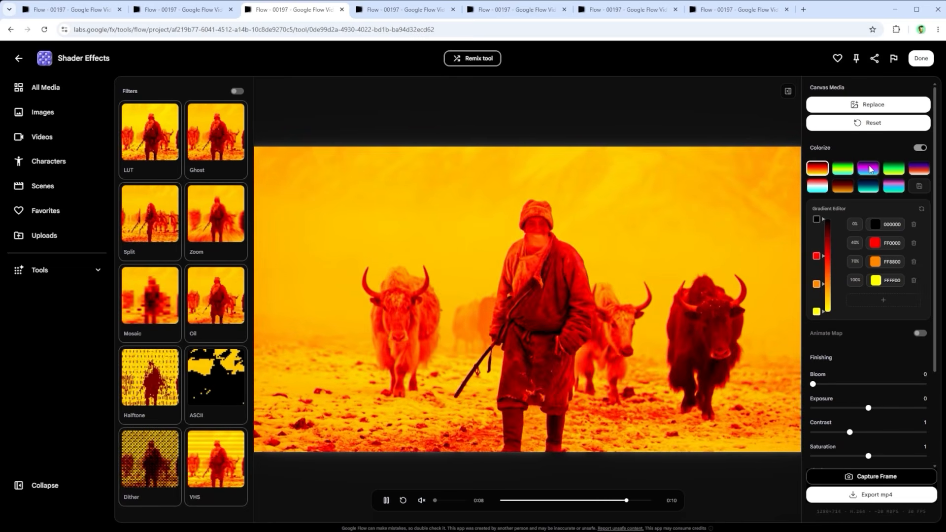
left_click(869, 169)
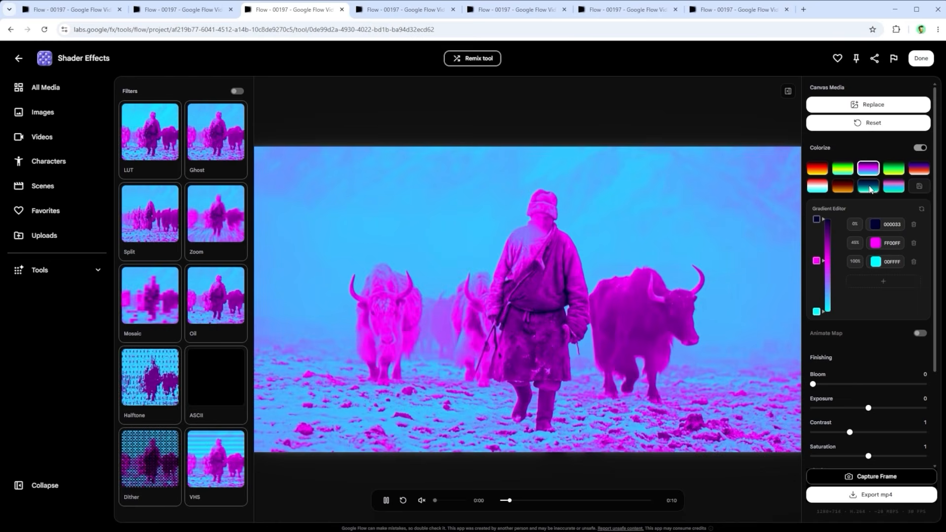
left_click(869, 188)
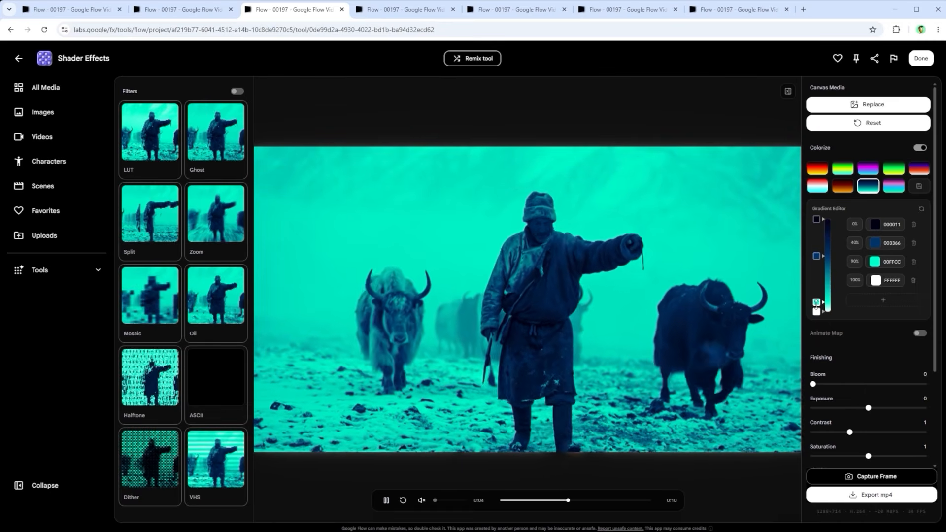
mouse_move(816, 303)
left_mouse_down()
mouse_move(817, 235)
mouse_move(822, 292)
left_mouse_up()
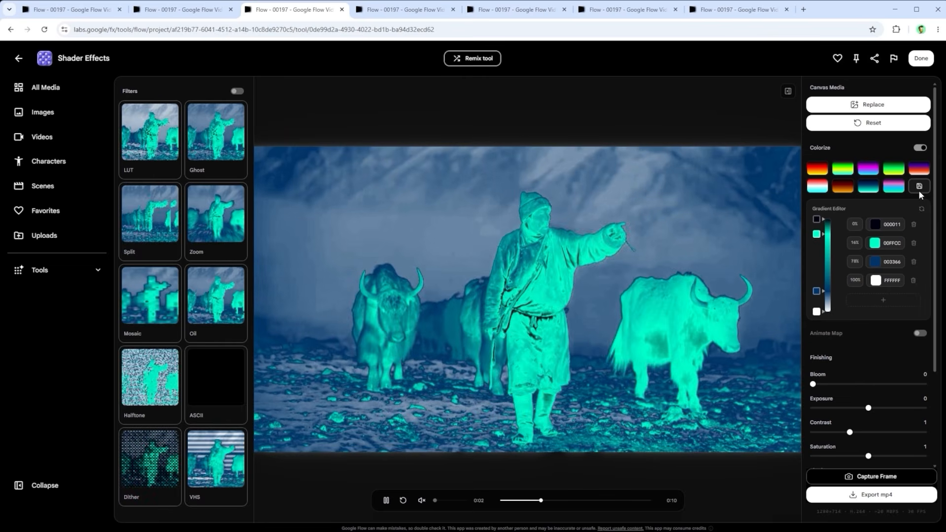
left_click(921, 148)
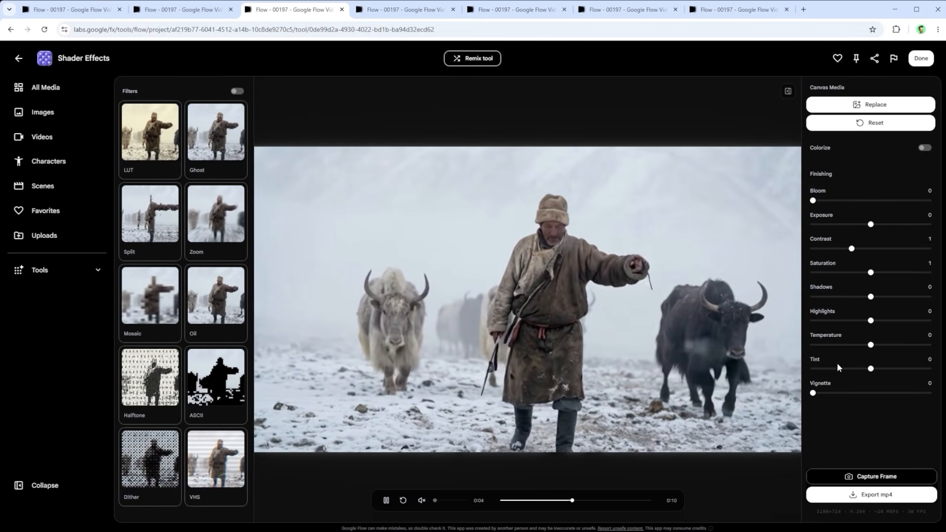
Step: Adjust the video's finishing with contrast at 0.95, temperature at 0 and vignette at 1.21
left_click_drag(815, 202, 792, 205)
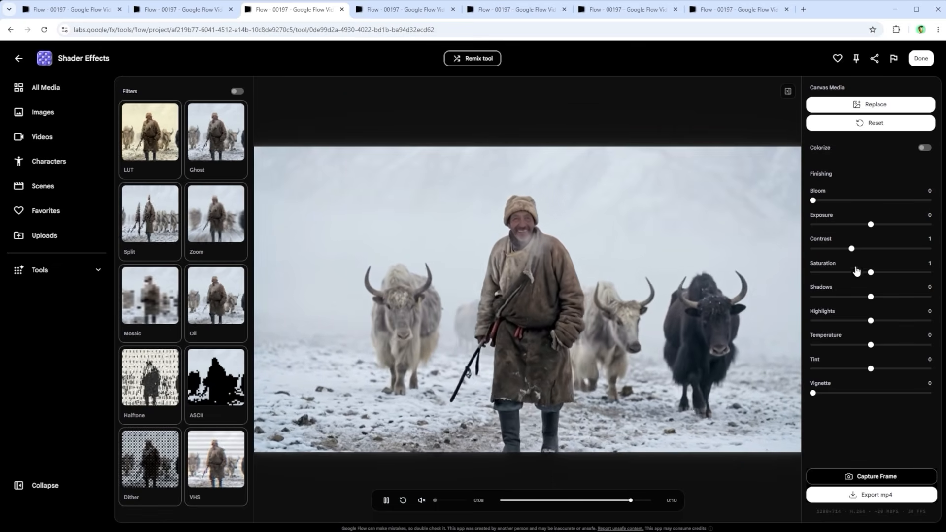
mouse_move(853, 251)
left_mouse_down()
mouse_move(893, 249)
mouse_move(848, 251)
left_mouse_up()
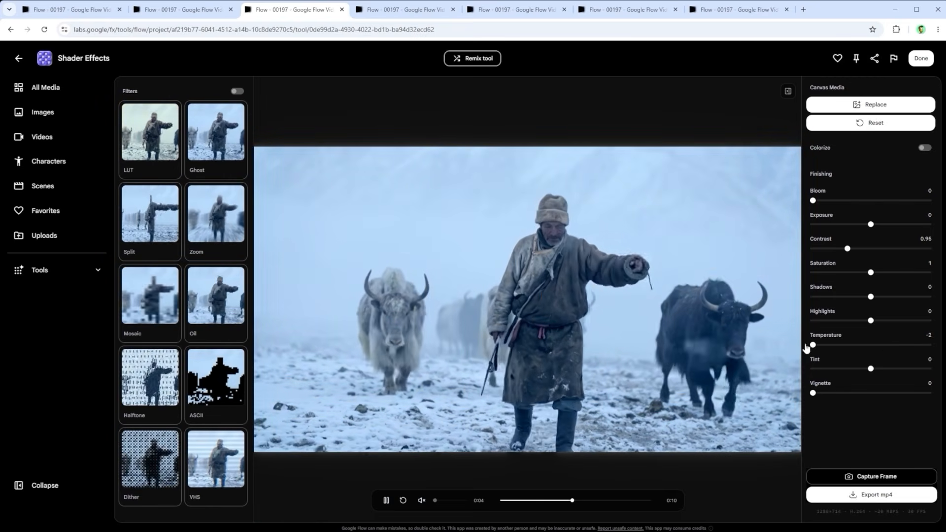
left_click_drag(865, 348, 870, 348)
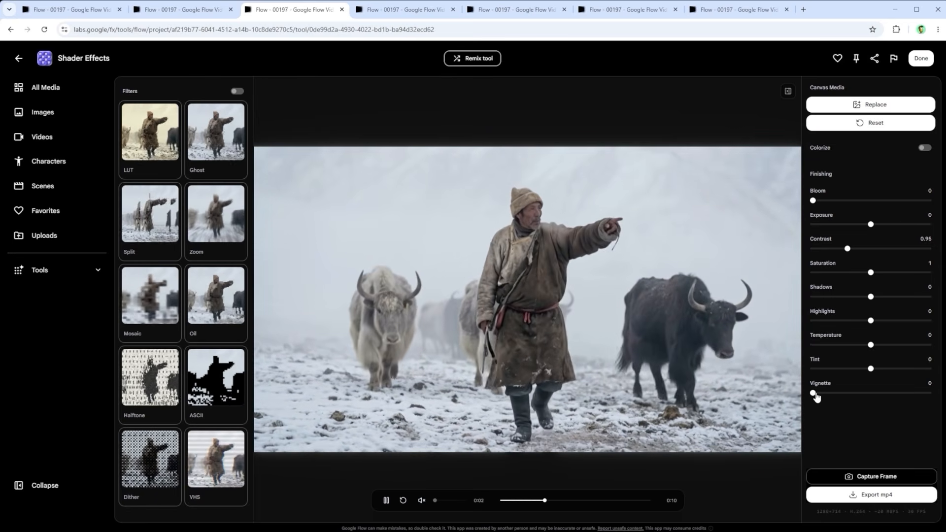
left_click_drag(814, 394, 884, 401)
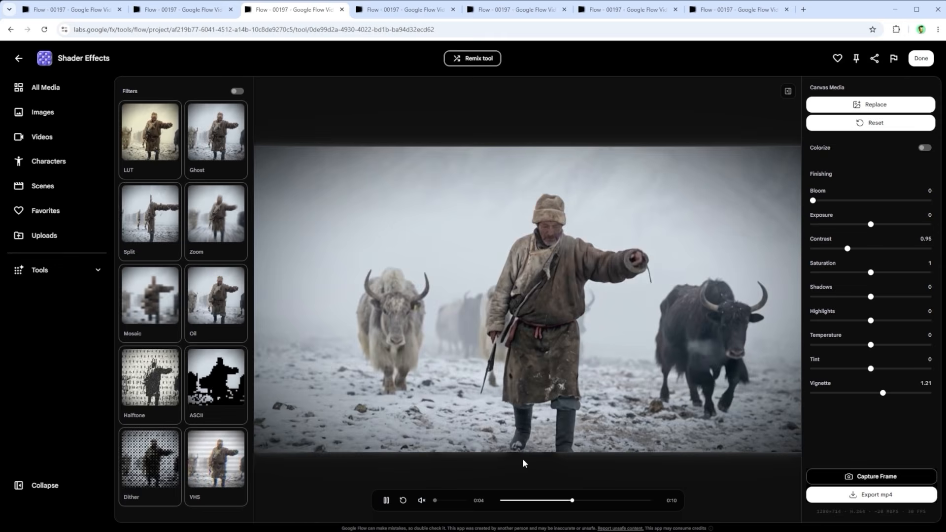
Step: View the captured Shader Effects frame in the image editor and return to the vignetted video in Shader Effects
left_click(394, 11)
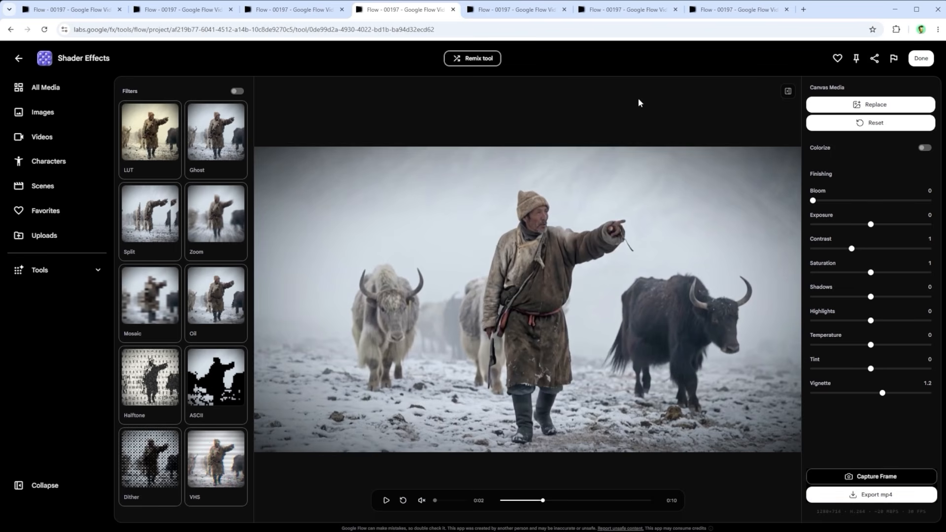
left_click(514, 10)
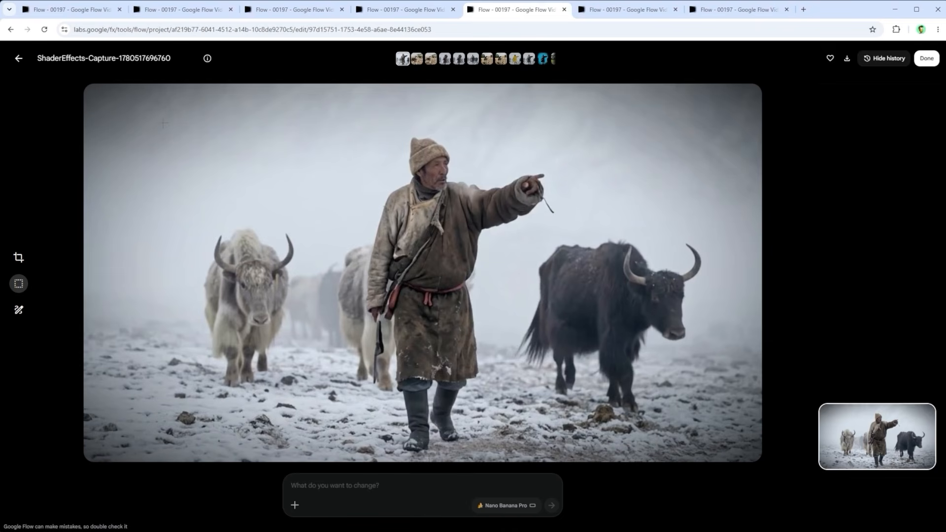
left_click(606, 10)
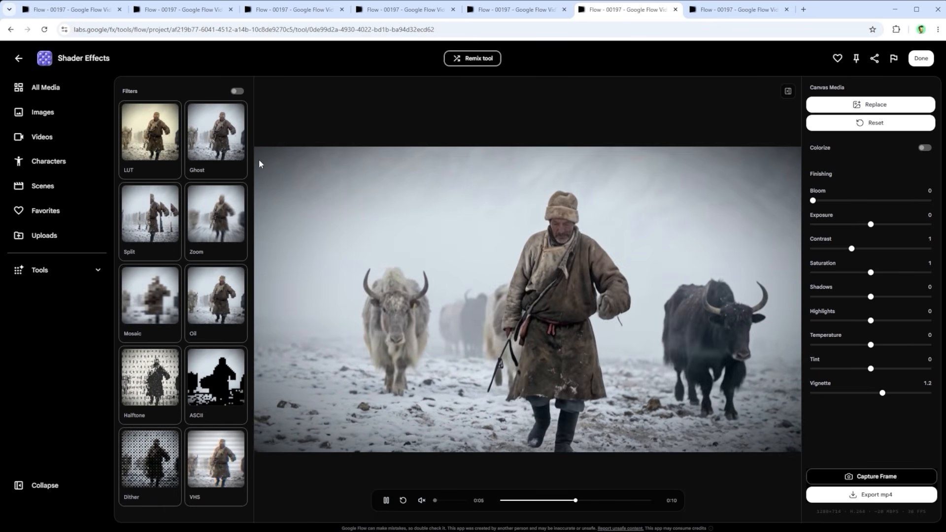
Step: Try the Ghost, Dither and ASCII filters on the video and look over their tuning settings
left_click(224, 145)
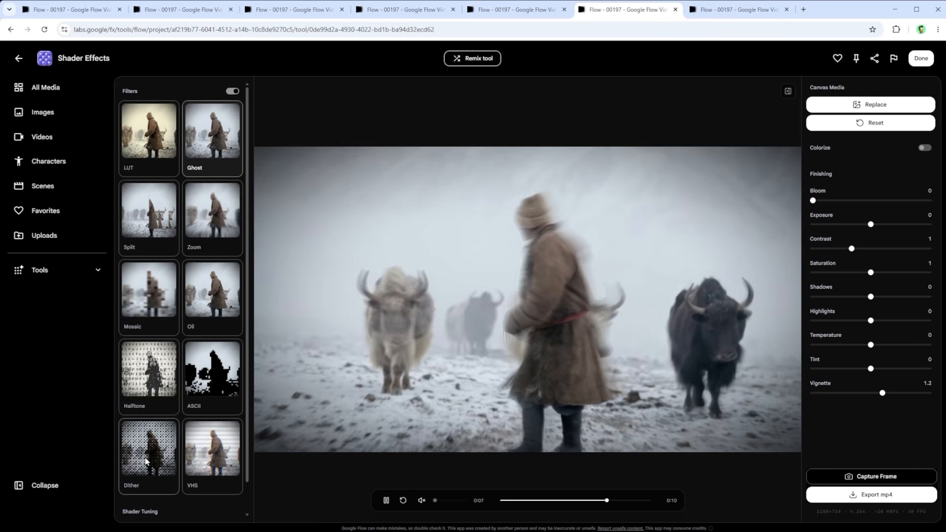
left_click(148, 469)
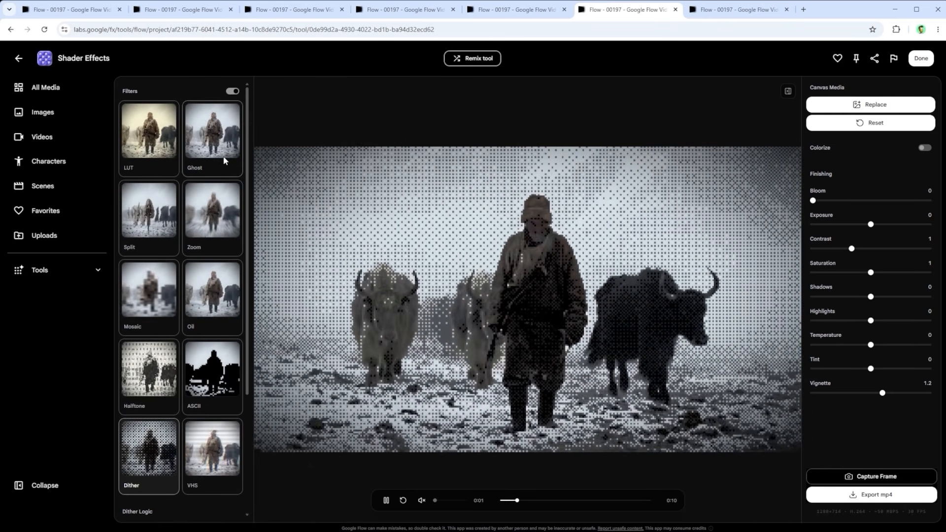
left_click(224, 160)
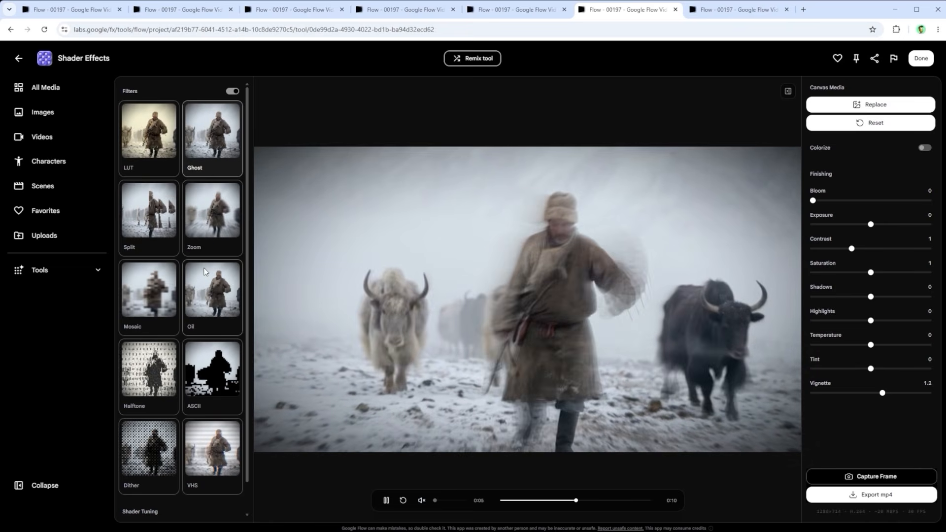
scroll(204, 271, "down", 1)
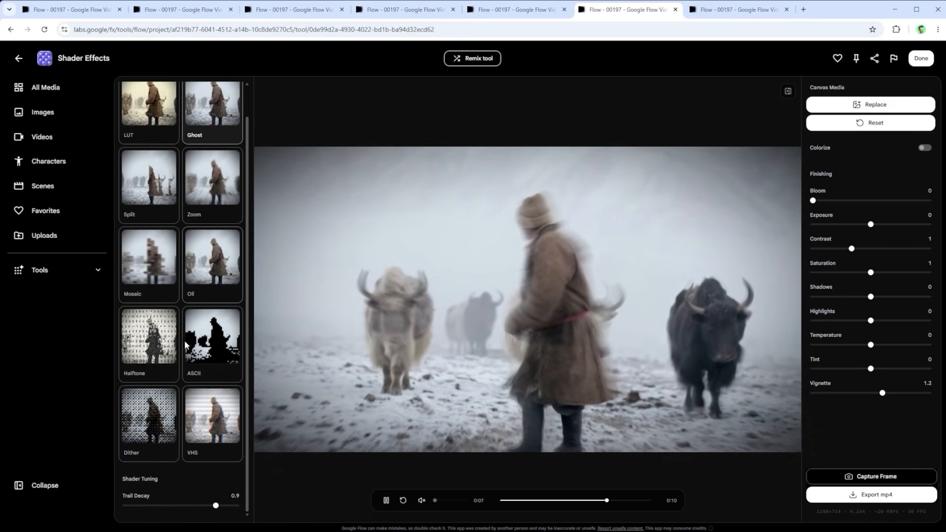
left_click(211, 340)
scroll(201, 355, "down", 3)
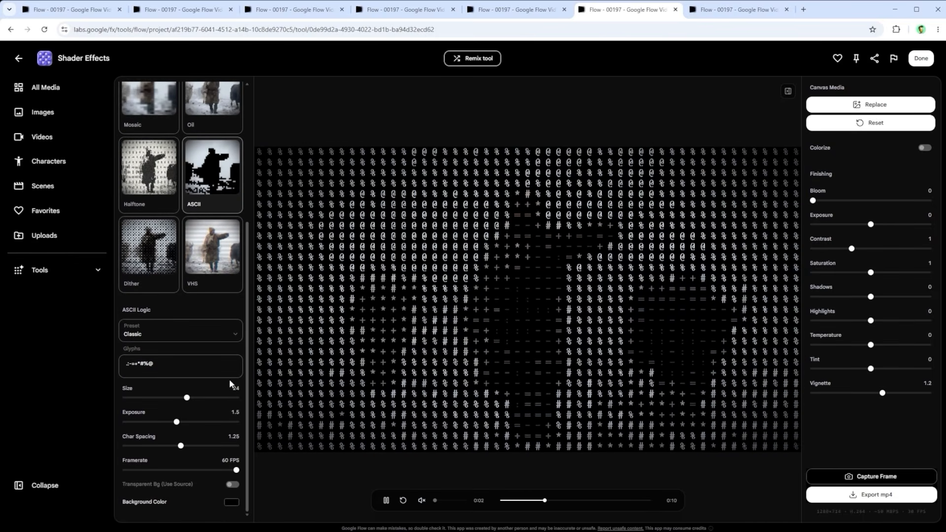
Step: Try the Halftone filter with grid size 0.8, dot radius 1 and contrast 0.29, with the vignette at 0
left_click(157, 170)
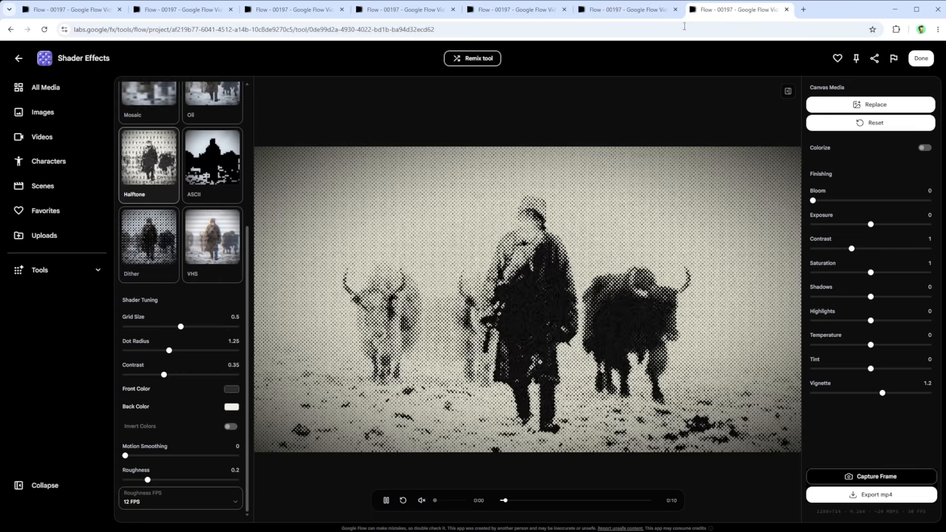
left_click_drag(181, 327, 215, 327)
left_click_drag(170, 351, 157, 374)
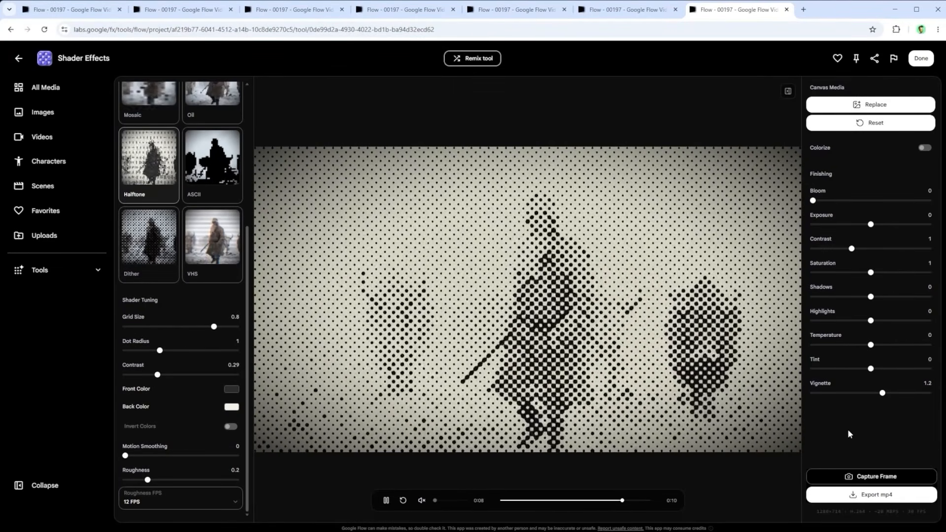
left_click_drag(882, 392, 811, 393)
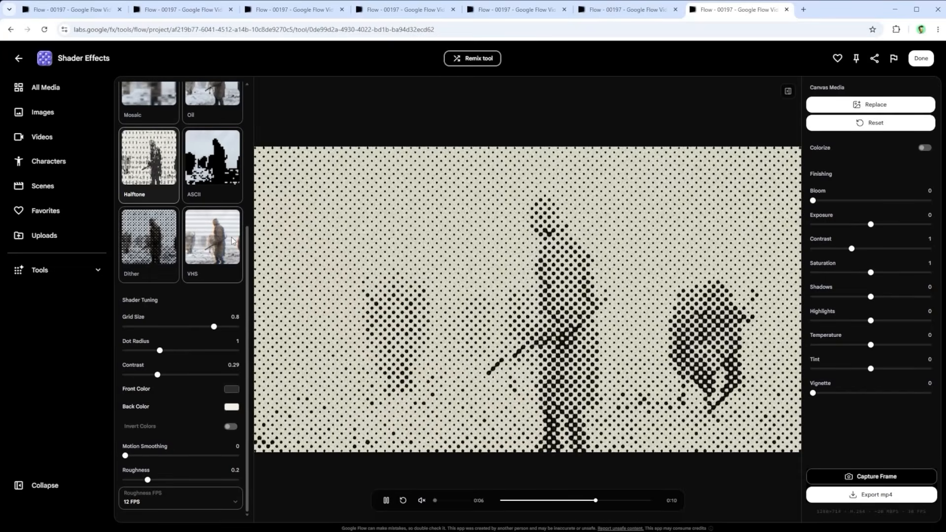
Step: Apply the VHS filter to the video and set the vignette to 1.2
left_click(201, 238)
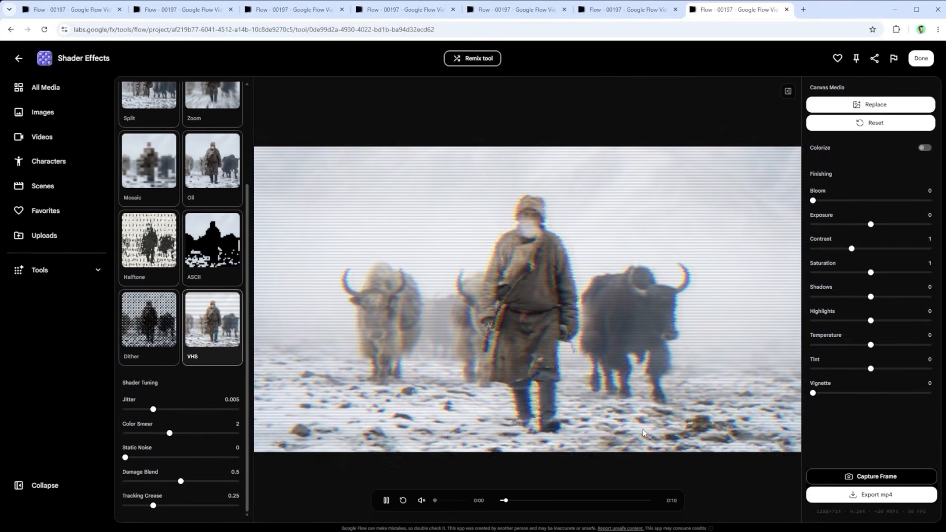
left_click_drag(813, 393, 883, 398)
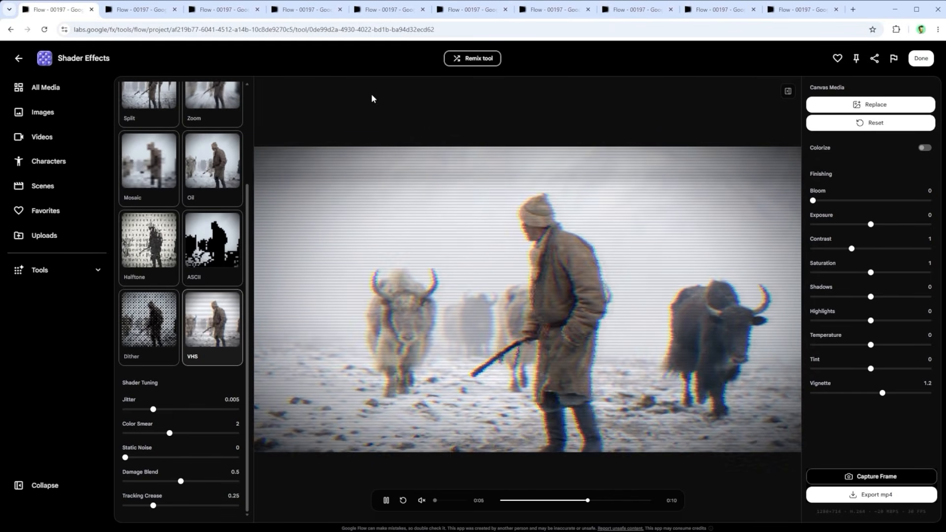
scroll(203, 276, "up", 3)
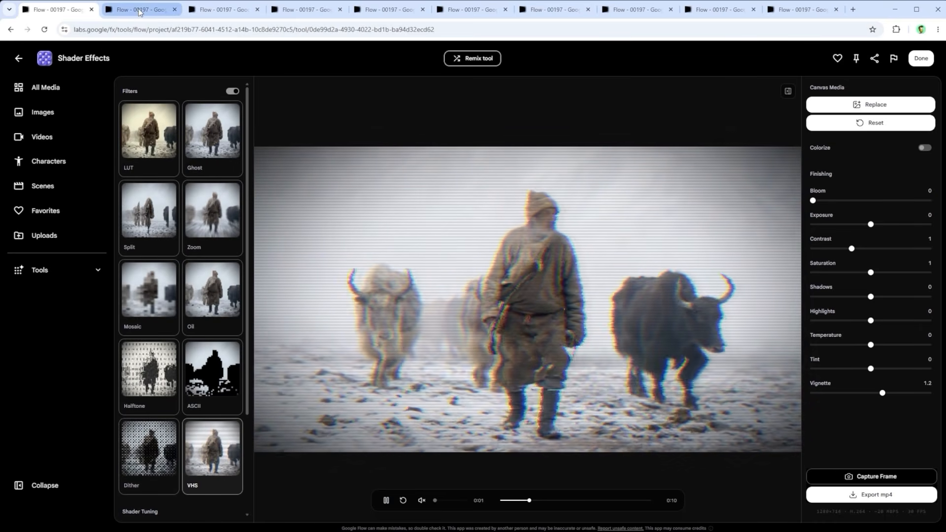
Step: In the Shader Effects remix, enter a Tool Builder prompt for exactly two presets, CCTV and Halftone 2.0, including motion smoothing 0.2, roughness 0 and 12 FPS
left_click(139, 9)
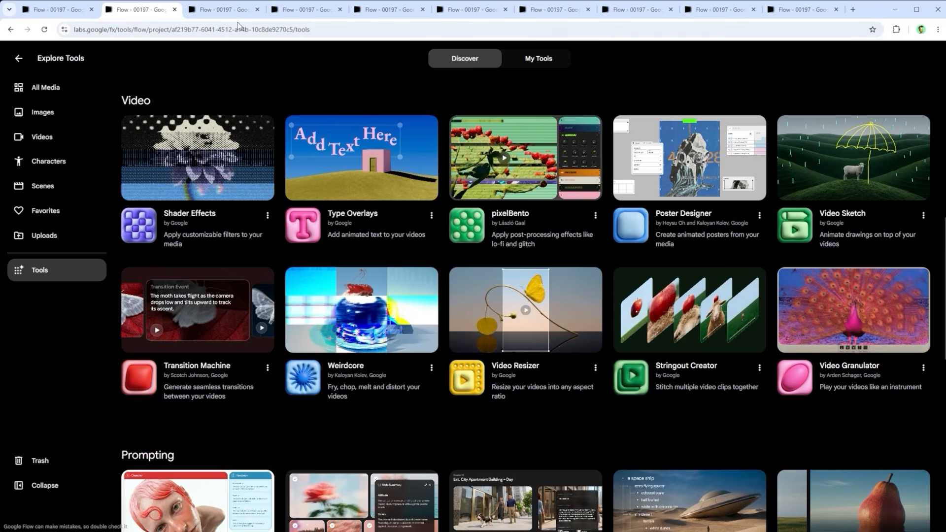
left_click(224, 10)
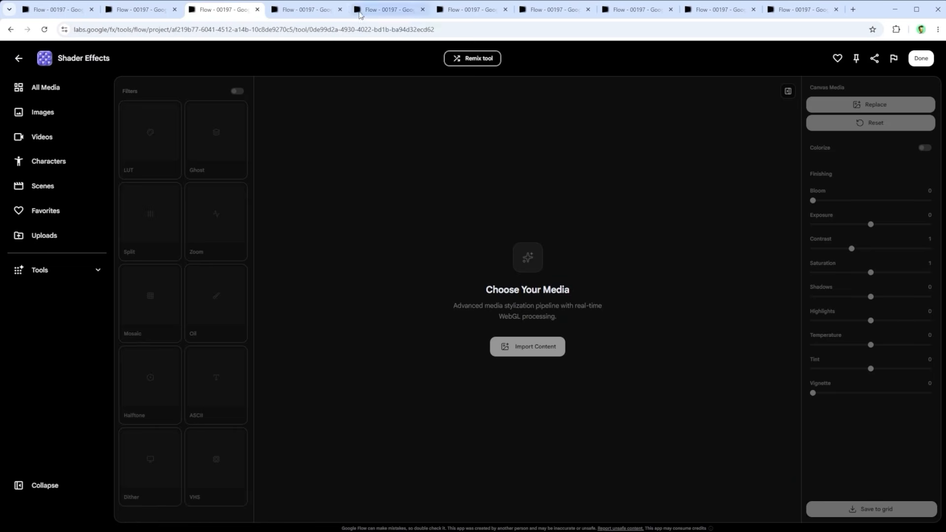
key("ctrl+Tab")
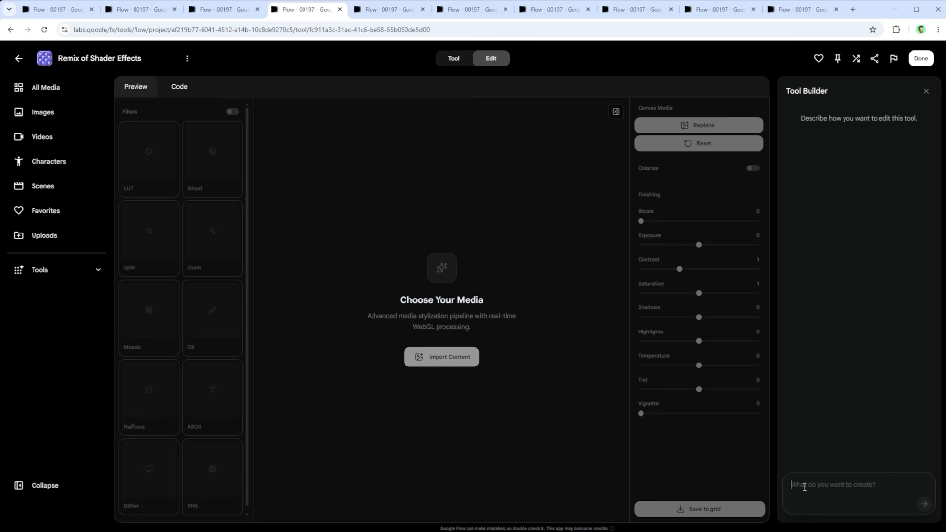
key("ctrl+v")
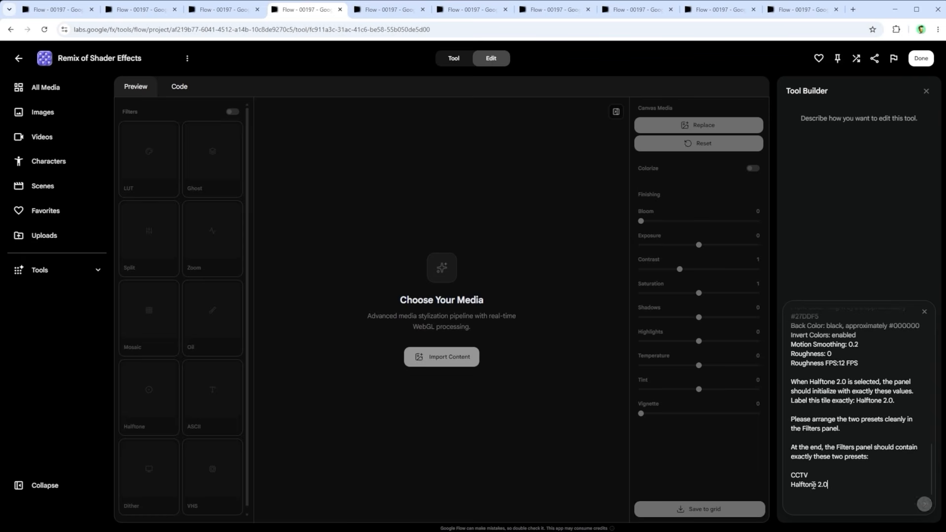
Step: Review the generated Shader Effects Pro tool and apply its Halftone 2.0 filter to the herder video
left_click(382, 10)
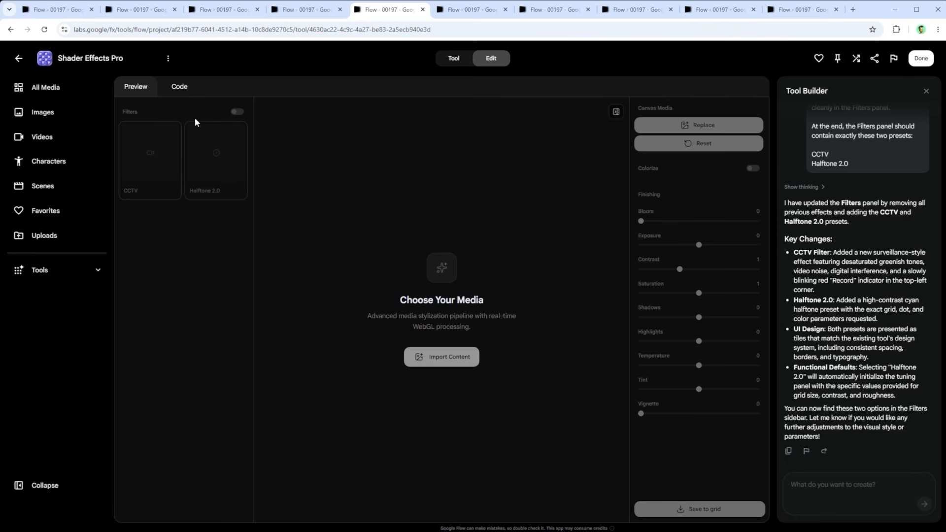
left_click(471, 10)
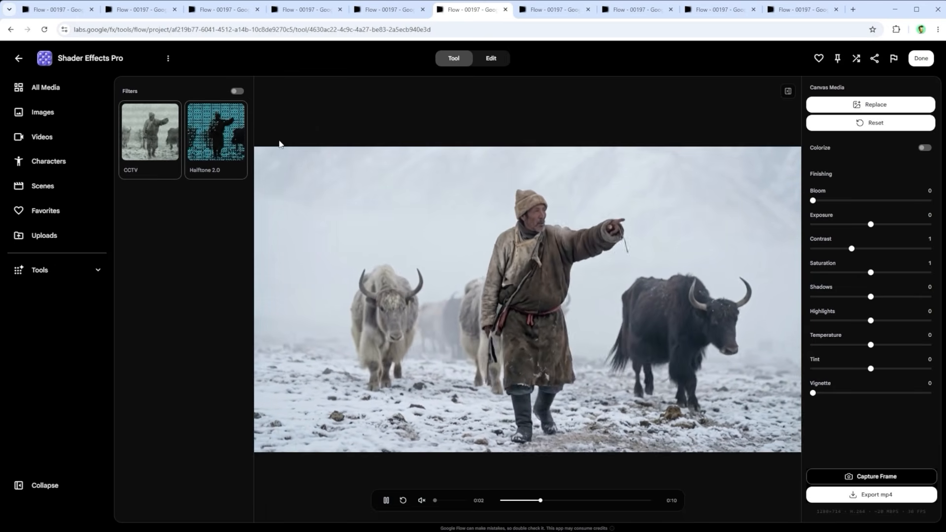
left_click(226, 128)
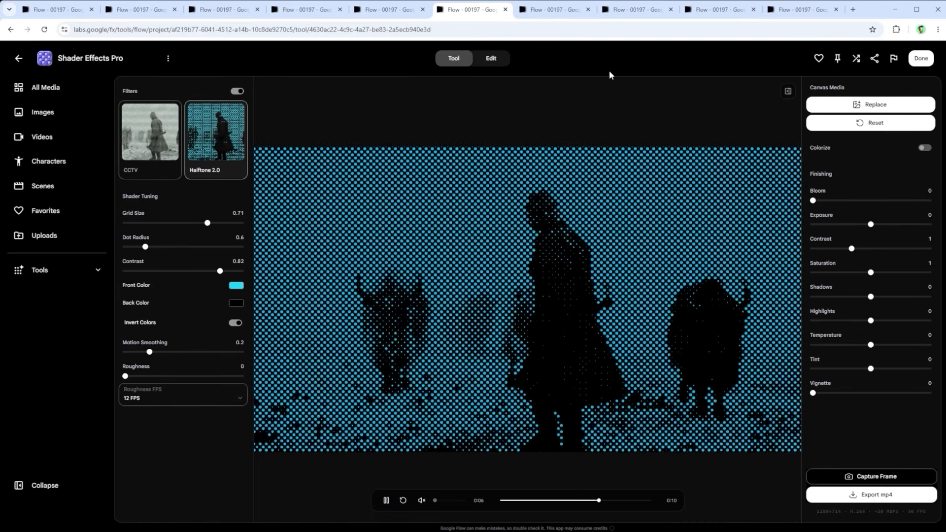
Step: Load the Husky video into Shader Effects Pro and apply the Halftone 2.0 filter to it
left_click(561, 10)
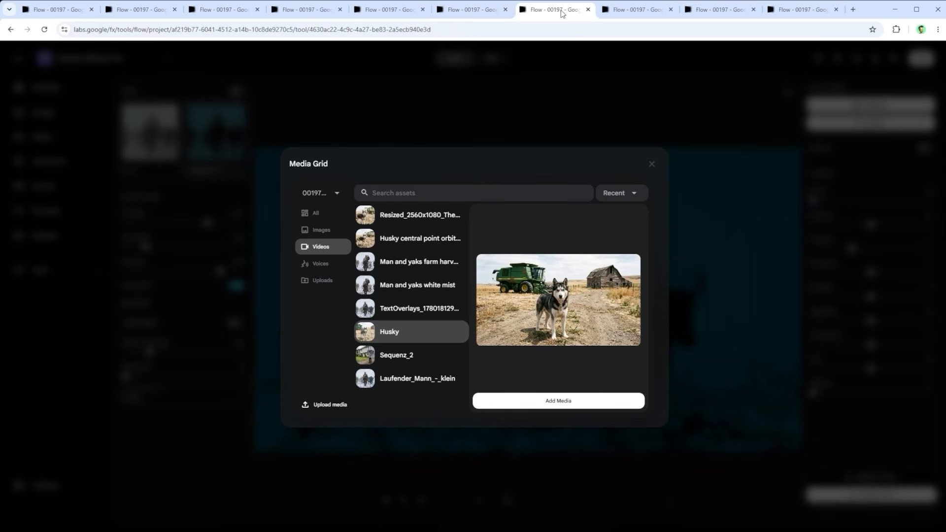
left_click(630, 11)
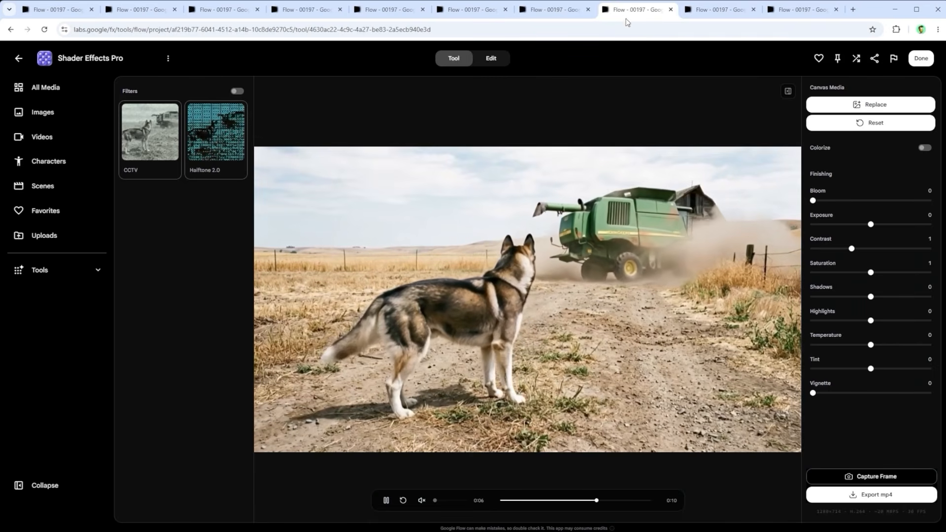
left_click(212, 135)
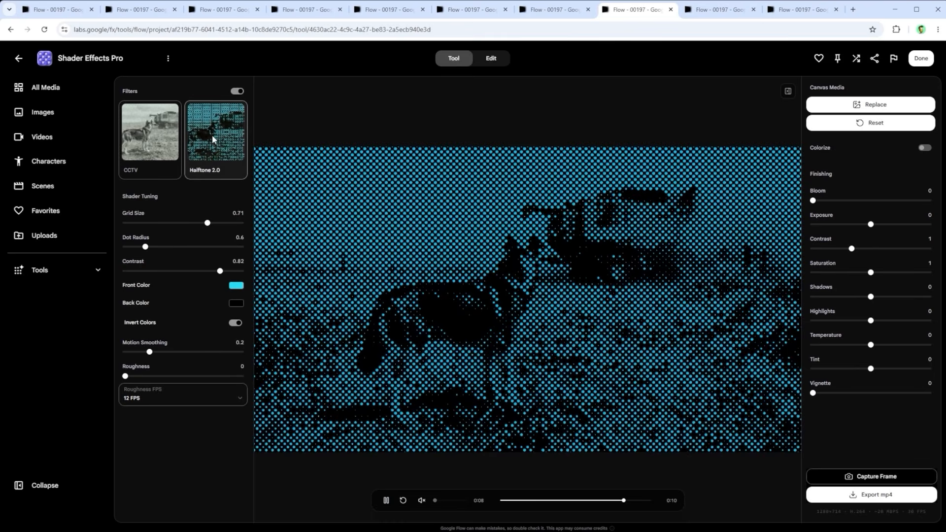
Step: Apply the CCTV filter to the husky and herder videos, and raise the herder video's vignette
left_click(718, 11)
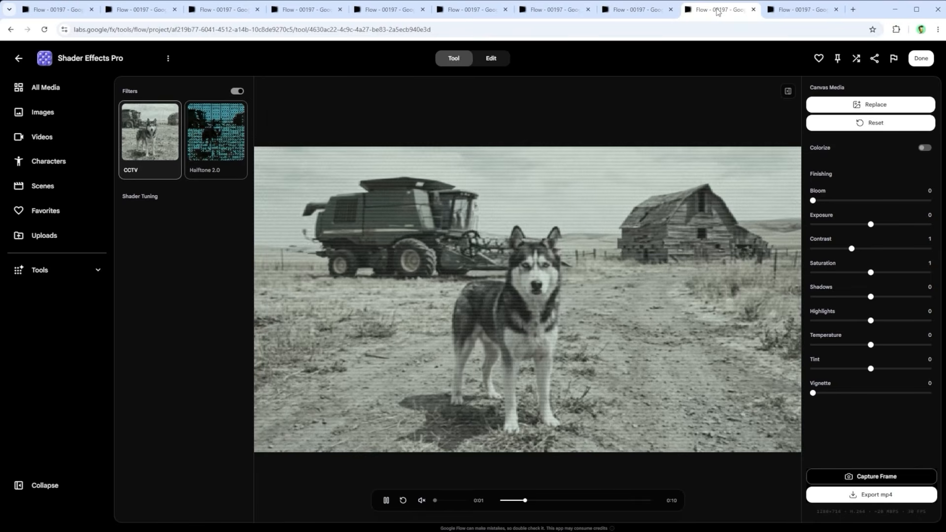
left_click(782, 10)
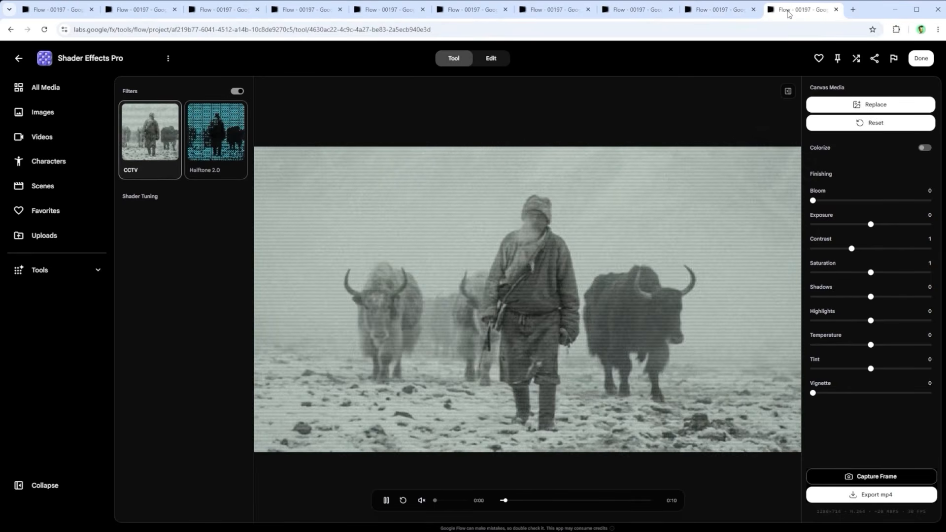
left_click_drag(815, 395, 850, 384)
left_click(837, 9)
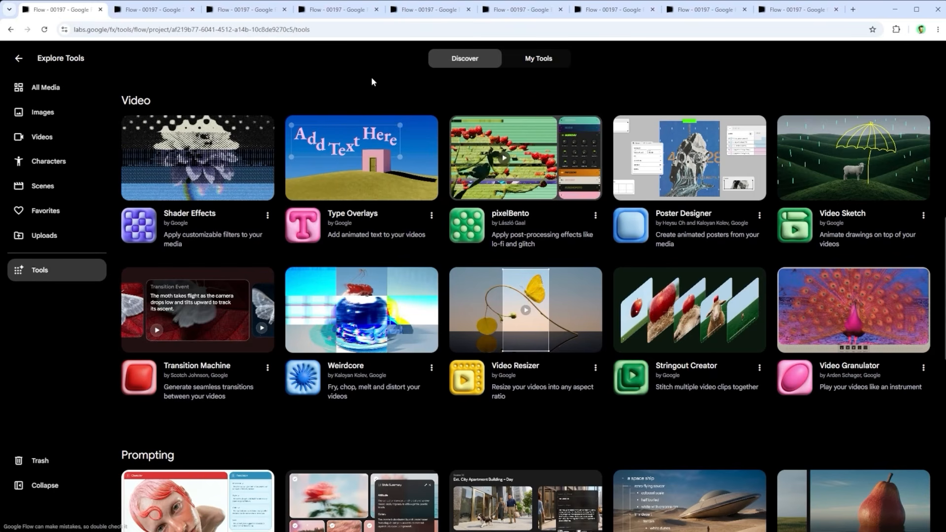
Step: Open the Type Overlays tool and import the Laufender_Mann_-_klein video
left_click(158, 12)
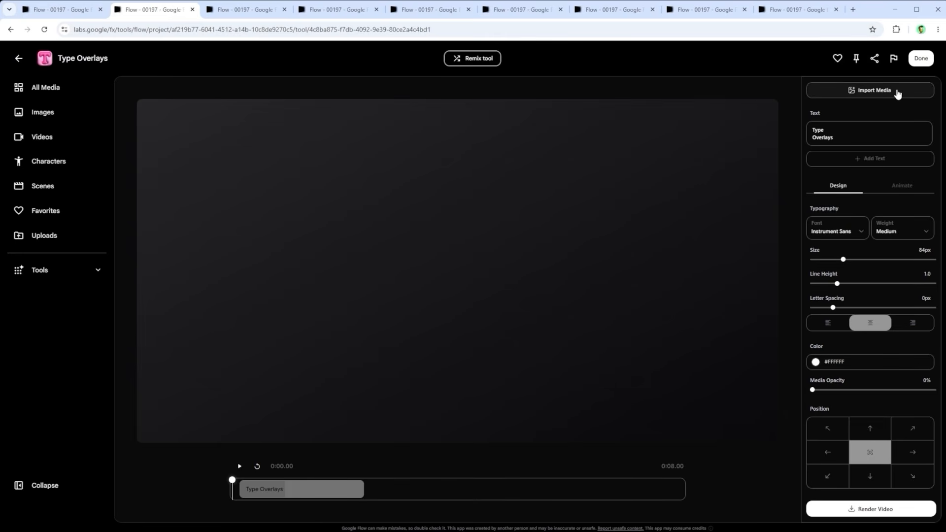
left_click(235, 12)
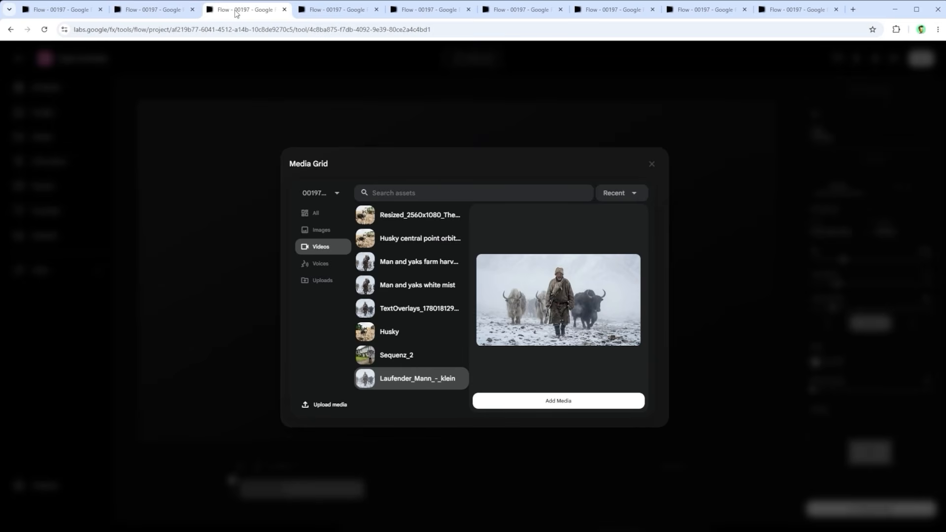
left_click(573, 400)
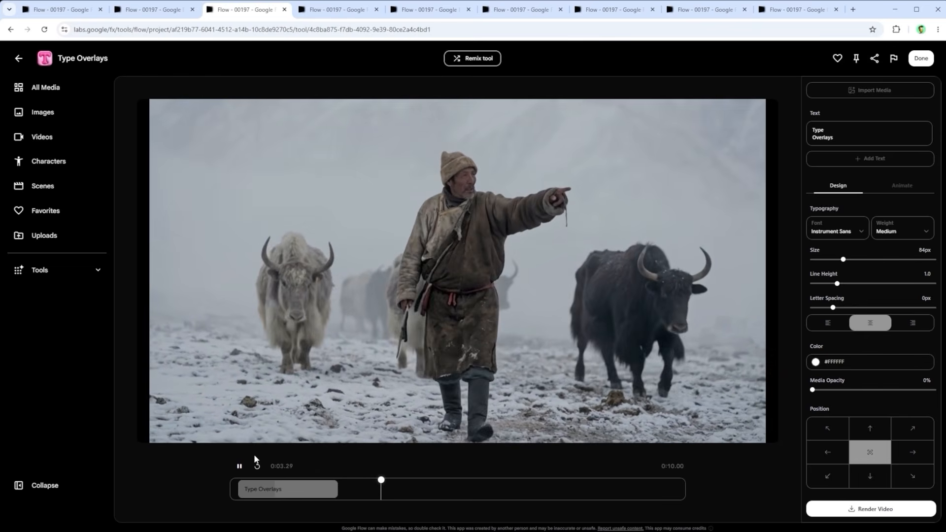
Step: Scrub the herder video to 0:00.82 and lengthen the Type Overlays title clip slightly on the timeline
left_click(326, 10)
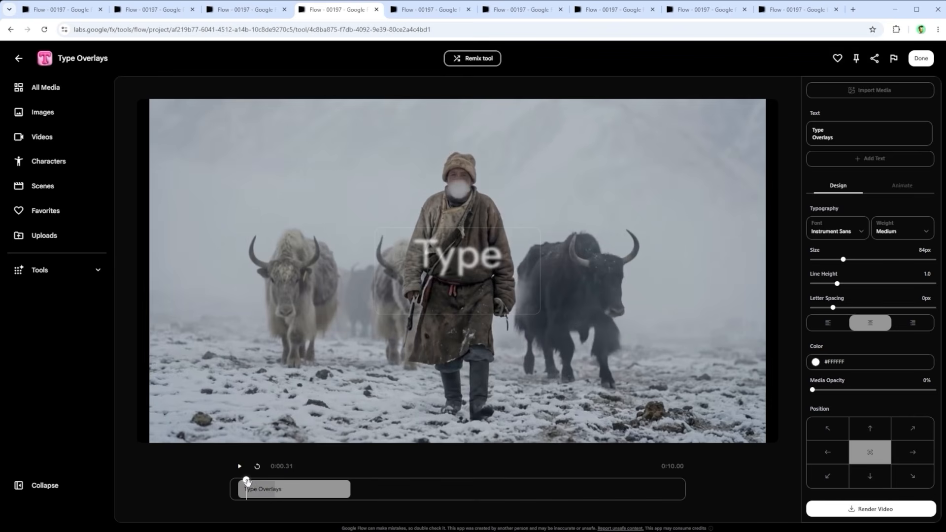
left_click_drag(246, 482, 269, 480)
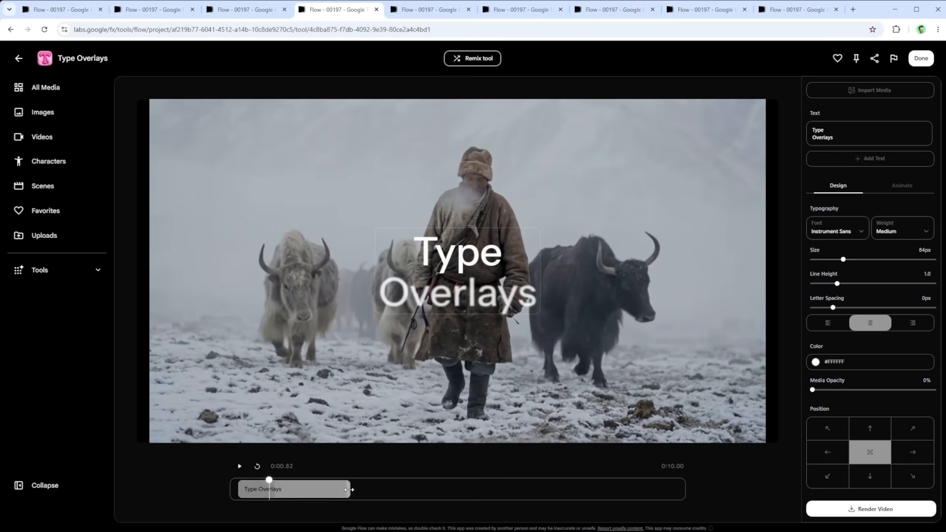
mouse_move(349, 490)
left_mouse_down()
mouse_move(667, 491)
mouse_move(364, 488)
left_mouse_up()
left_click_drag(846, 141, 807, 127)
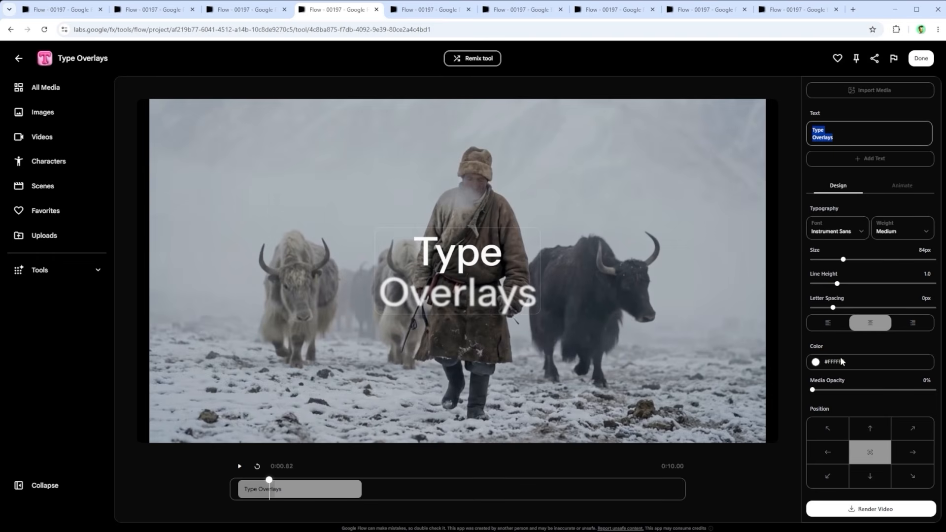
left_click(819, 364)
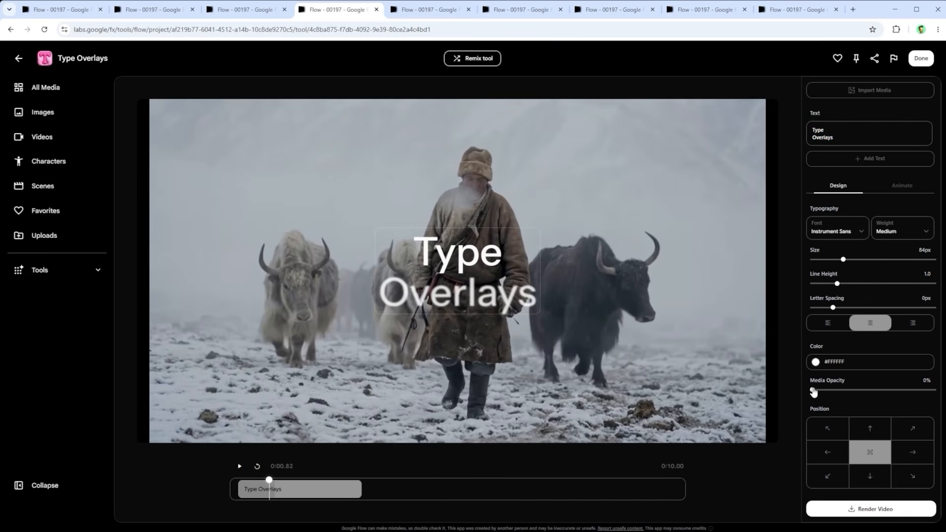
mouse_move(813, 392)
left_mouse_down()
mouse_move(868, 389)
mouse_move(807, 391)
left_mouse_up()
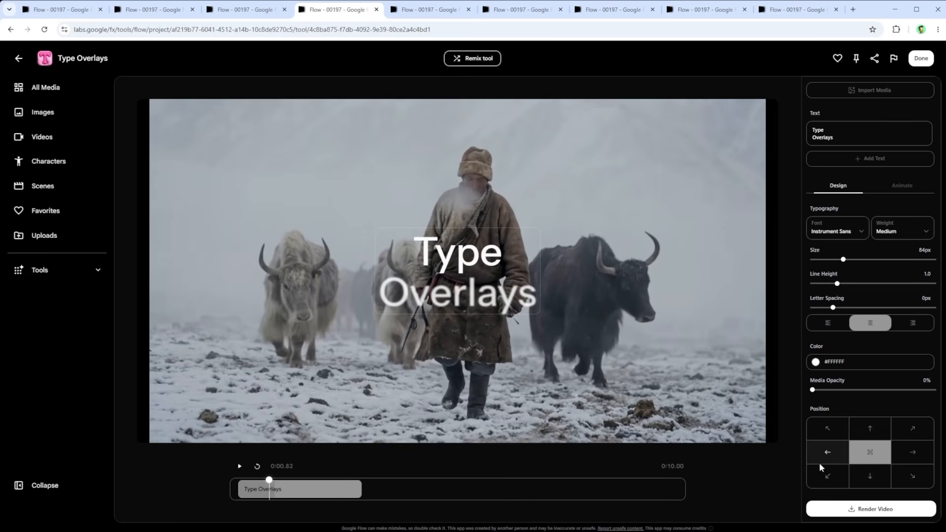
Step: Try several preset positions and a free placement in the frame's upper-left area for the Type Overlays title, and recenter it
left_click(833, 424)
left_click(870, 426)
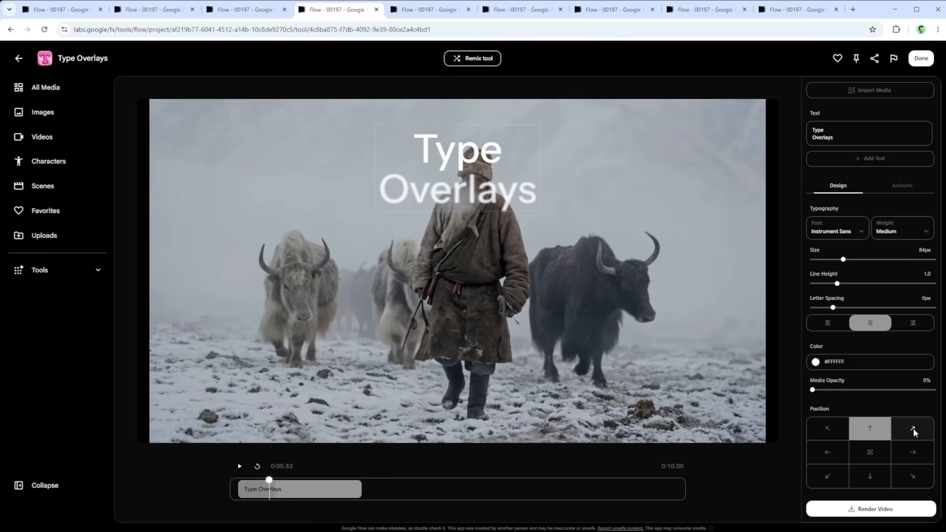
left_click(912, 428)
left_click(832, 453)
left_click(828, 477)
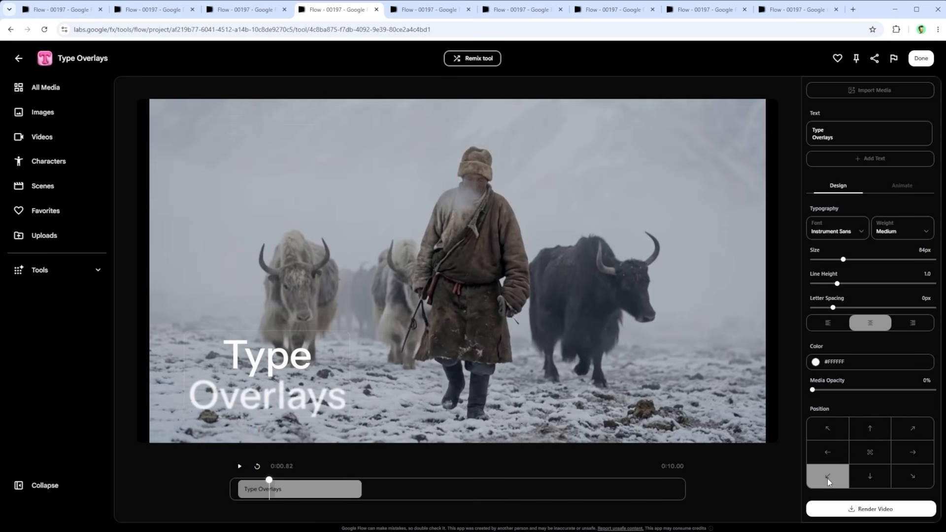
left_click(871, 456)
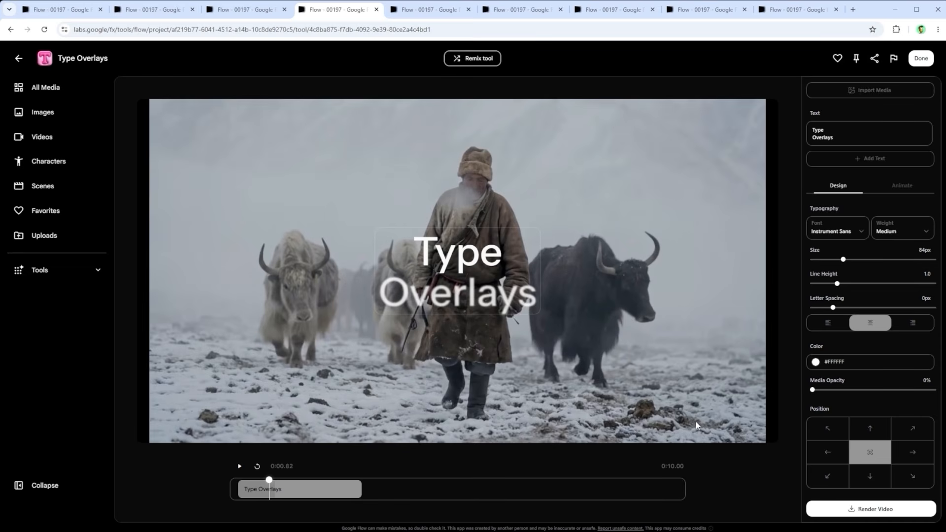
left_click_drag(506, 276, 216, 142)
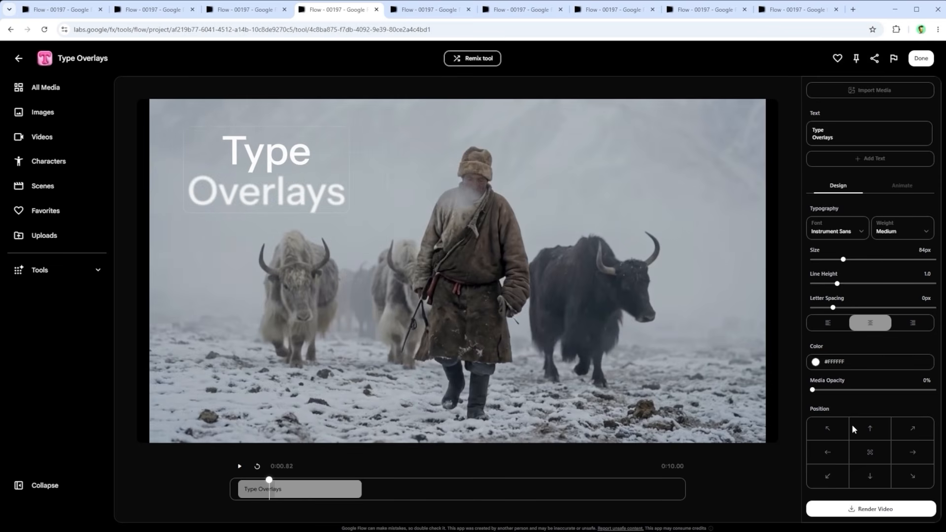
left_click(872, 453)
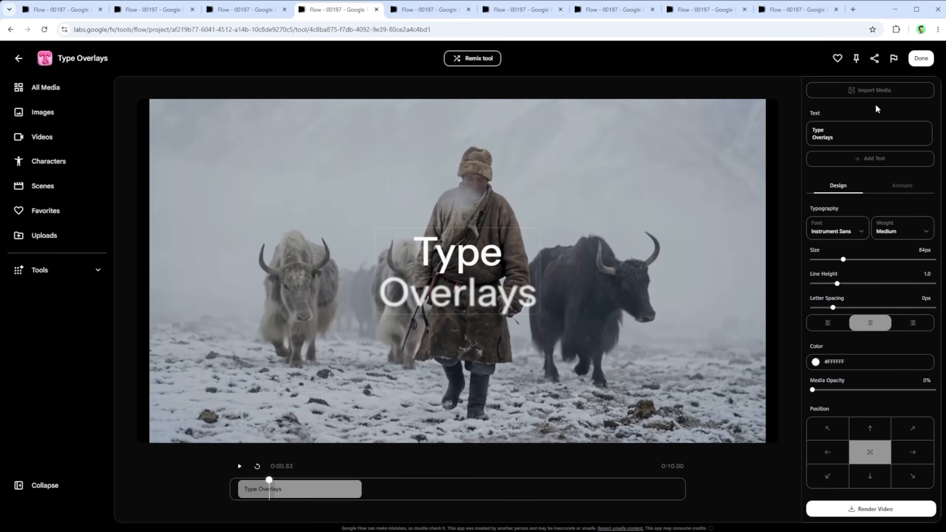
Step: Add two new text layers after the Type Overlays title and check each text clip on the timeline
left_click(878, 161)
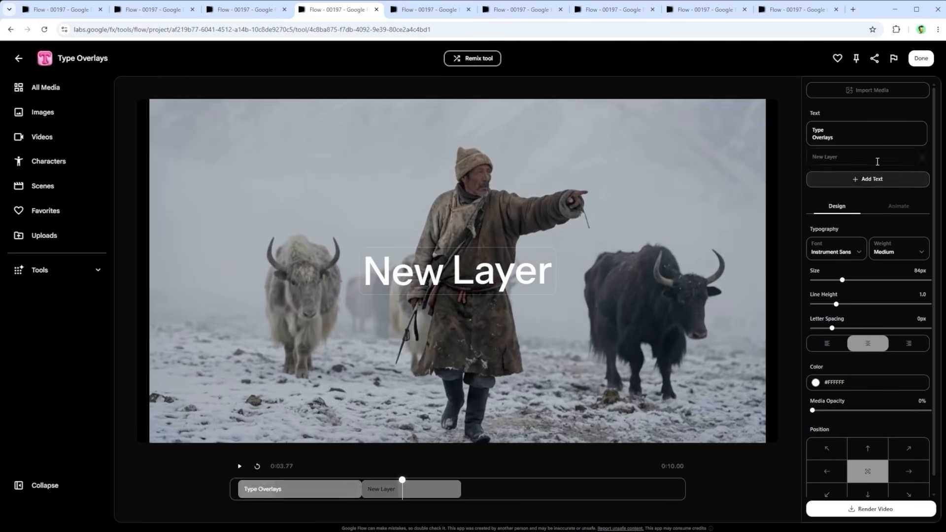
left_click(876, 180)
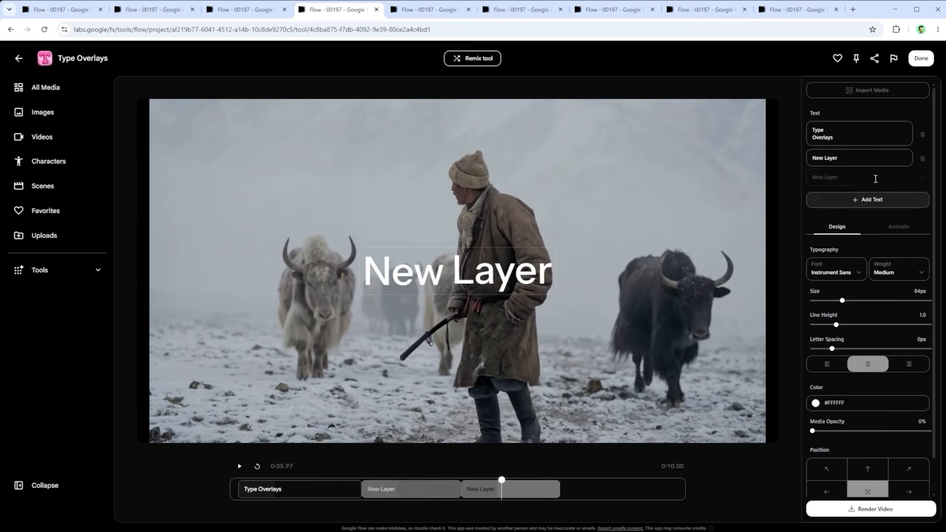
left_click(344, 485)
left_click(410, 489)
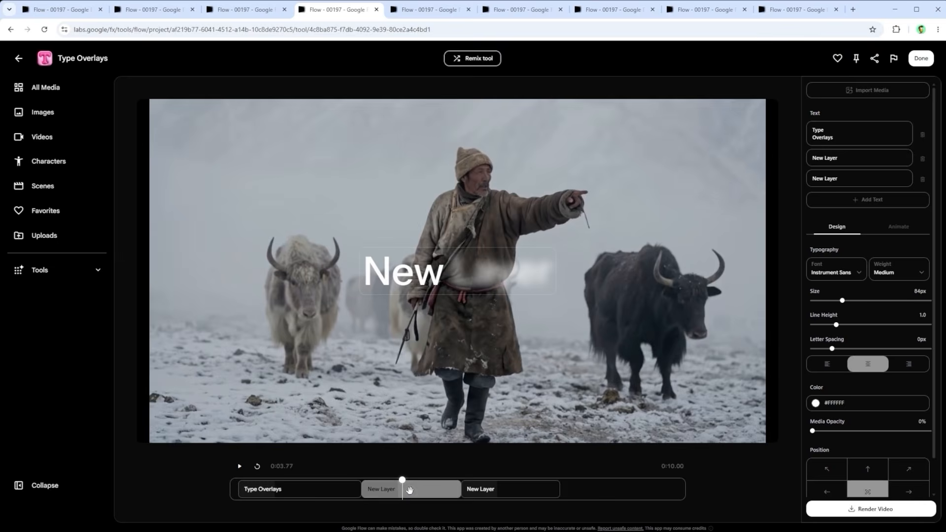
left_click(493, 489)
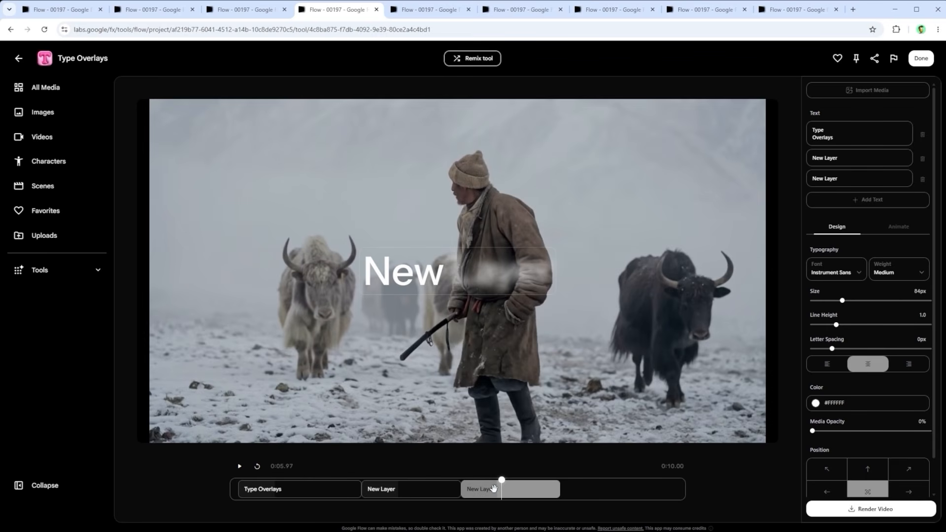
Step: Delete the first of the two New Layer texts and move the remaining clip directly behind the title clip
mouse_move(519, 489)
left_mouse_down()
mouse_move(620, 488)
mouse_move(521, 489)
left_mouse_up()
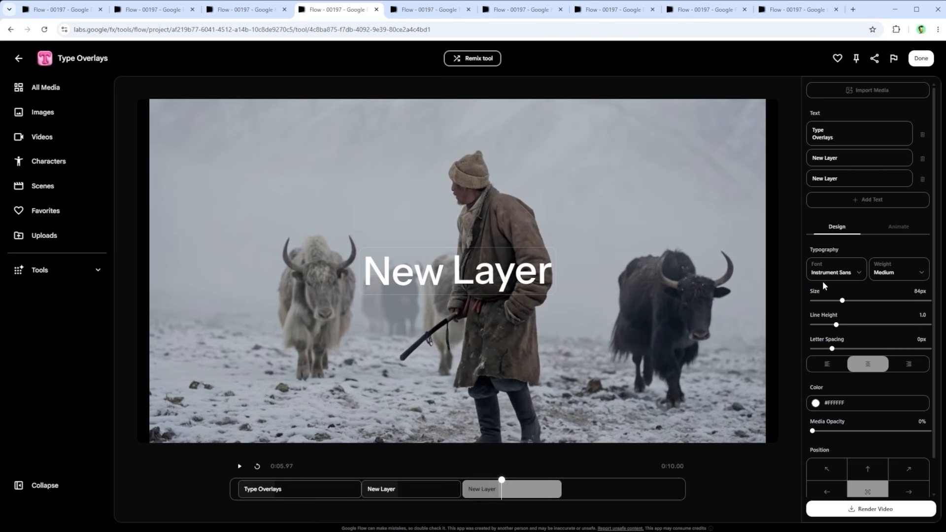
left_click(923, 160)
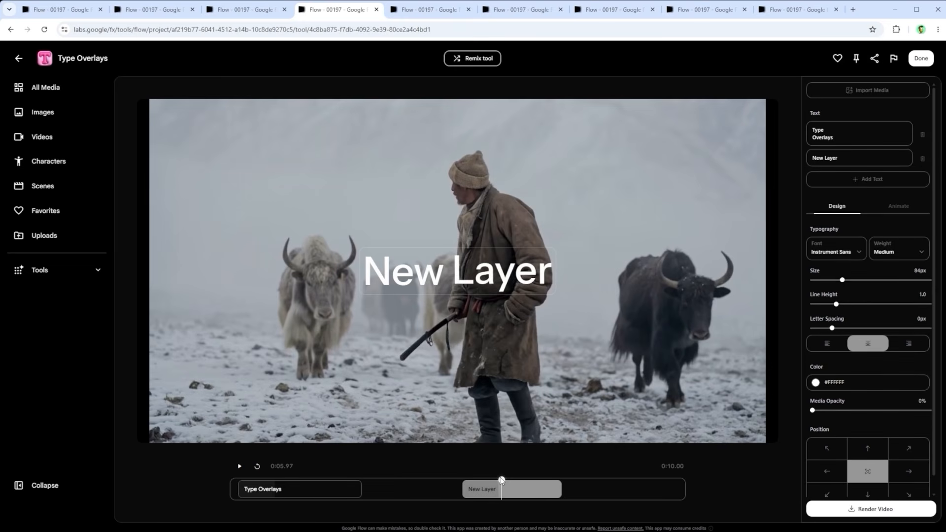
left_click_drag(522, 489, 422, 487)
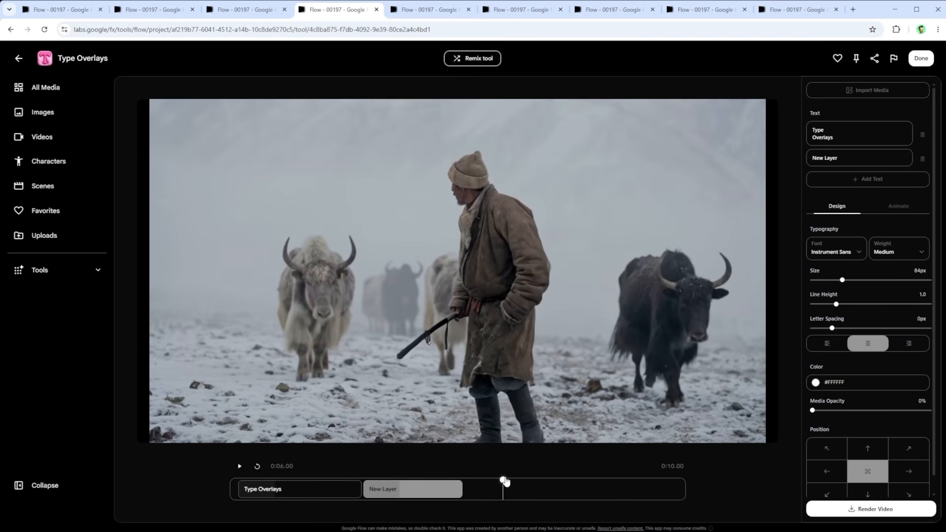
Step: Try the None, Appear, Stack and Wave animations on the Type Overlays title, and return it to the Blur transition
left_click(897, 207)
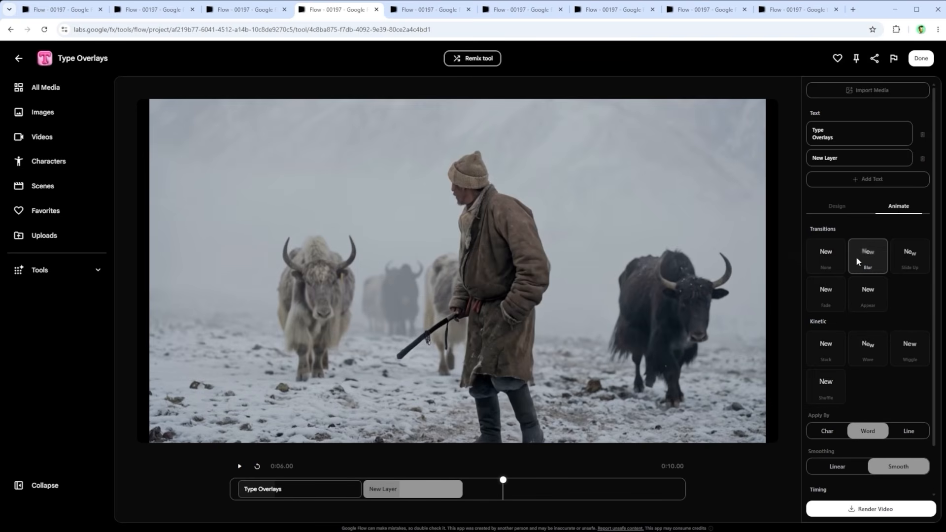
left_click_drag(502, 481, 257, 482)
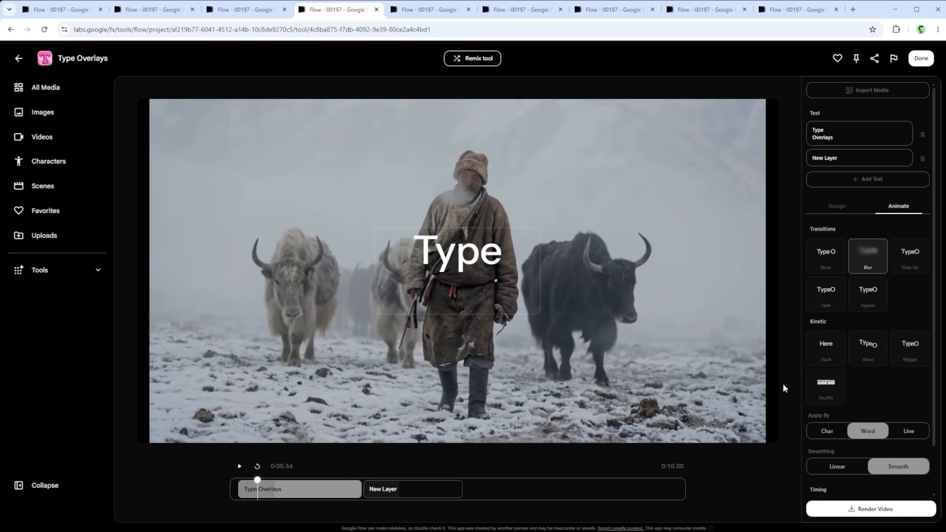
left_click(838, 250)
left_click(860, 289)
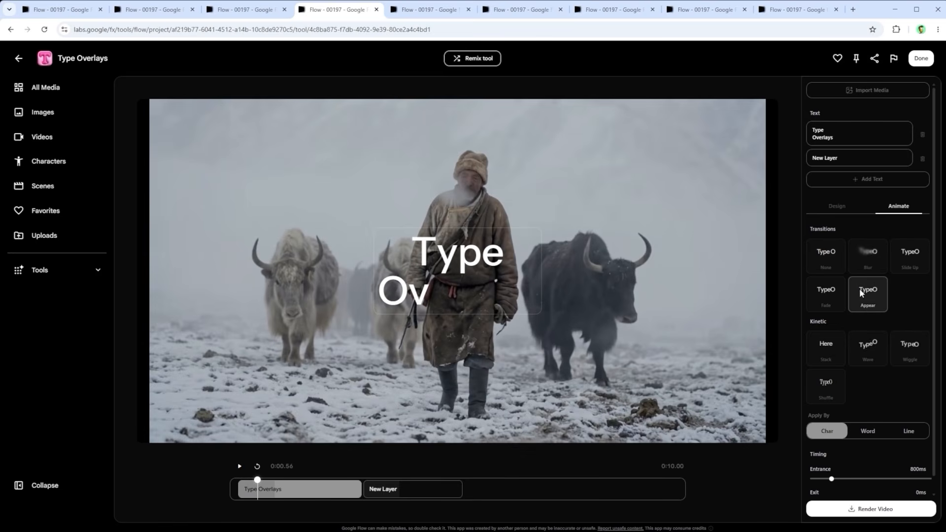
left_click(832, 350)
left_click(880, 348)
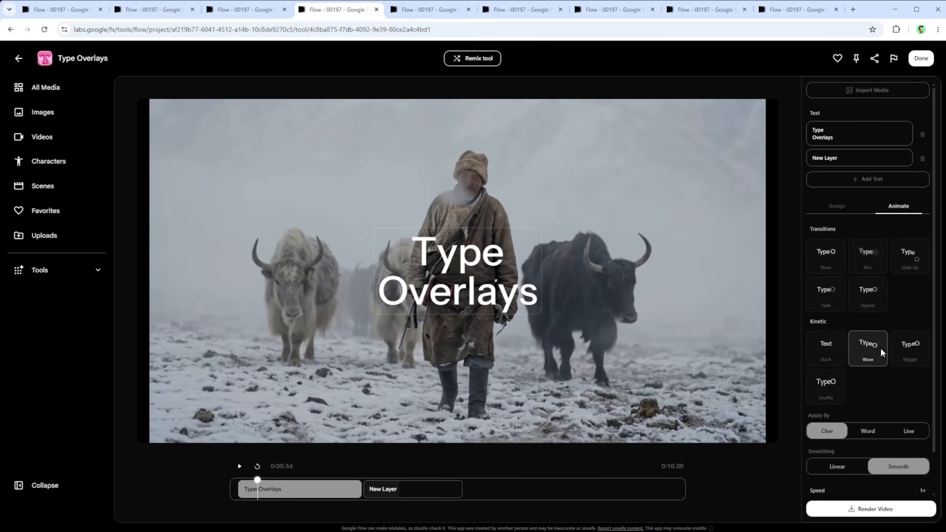
scroll(870, 358, "down", 1)
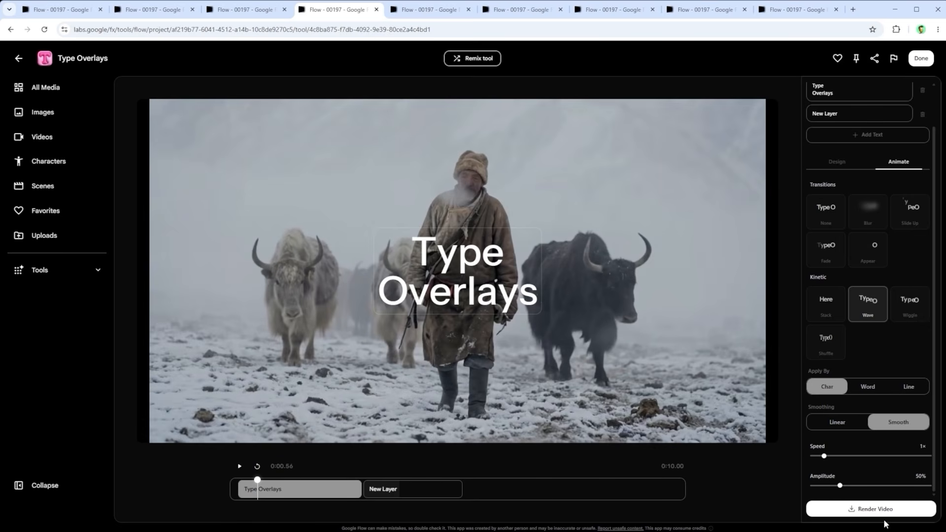
left_click(873, 213)
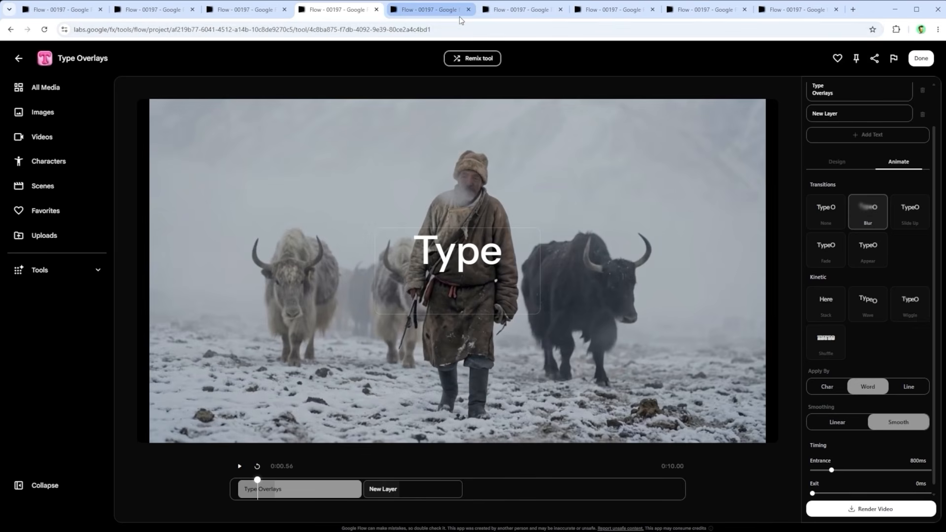
scroll(912, 266, "up", 1)
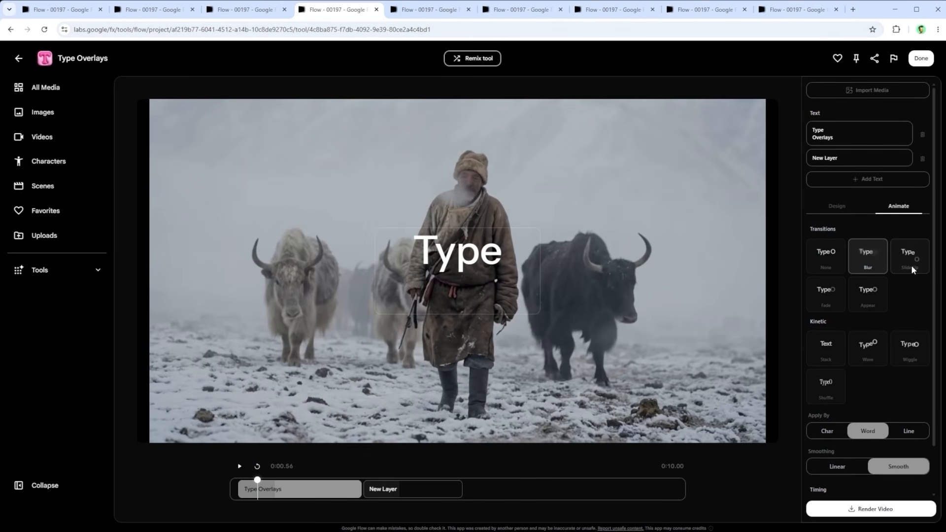
Step: Open the rendered TextOverlays video and play it back to review the animated text
left_click(433, 10)
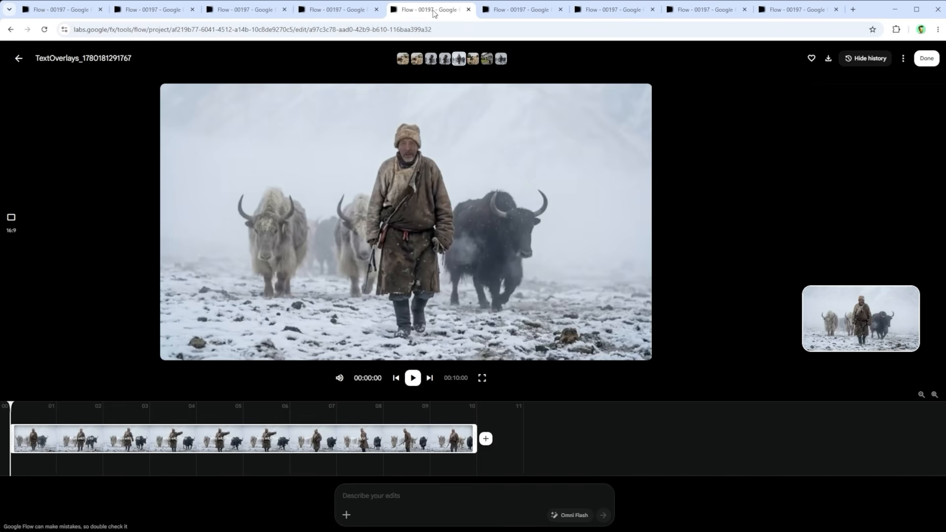
left_click(412, 378)
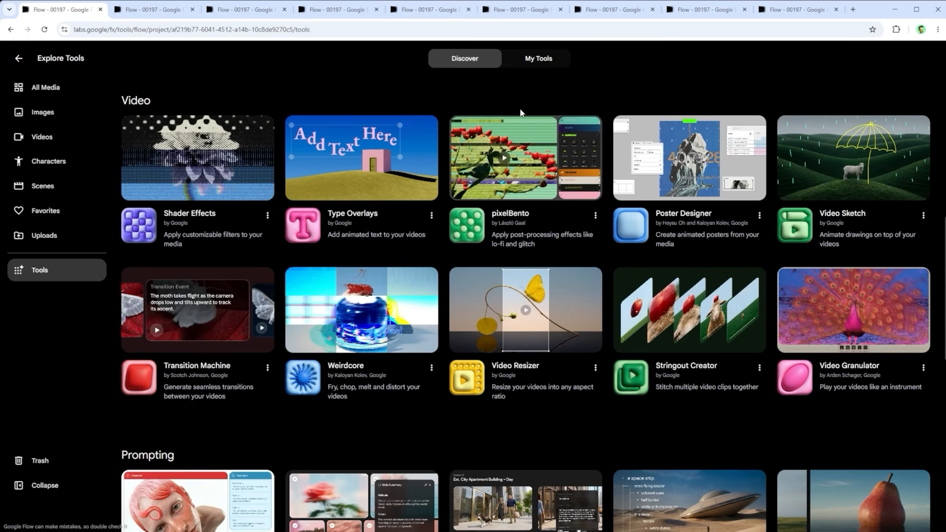
Step: Open pixelBento, look through its list of effects, and load the video of the herder with yaks
left_click(149, 11)
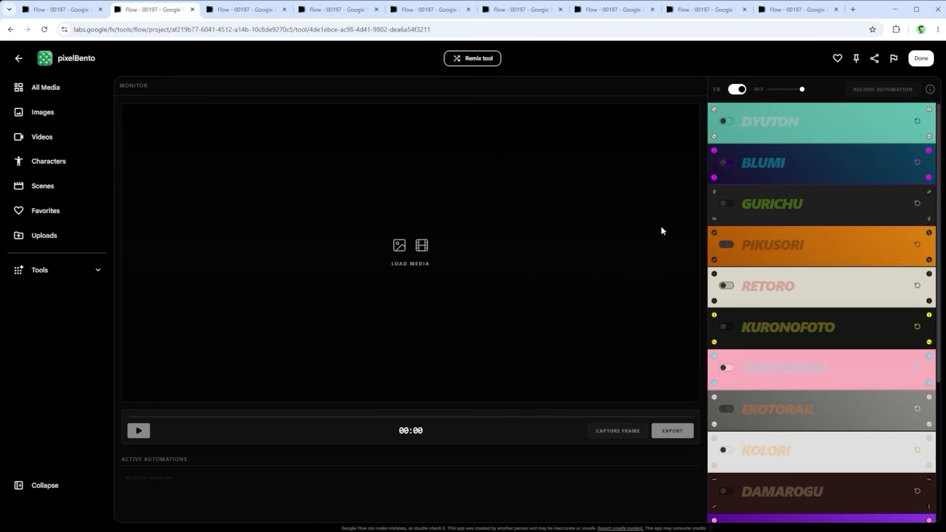
scroll(815, 254, "down", 5)
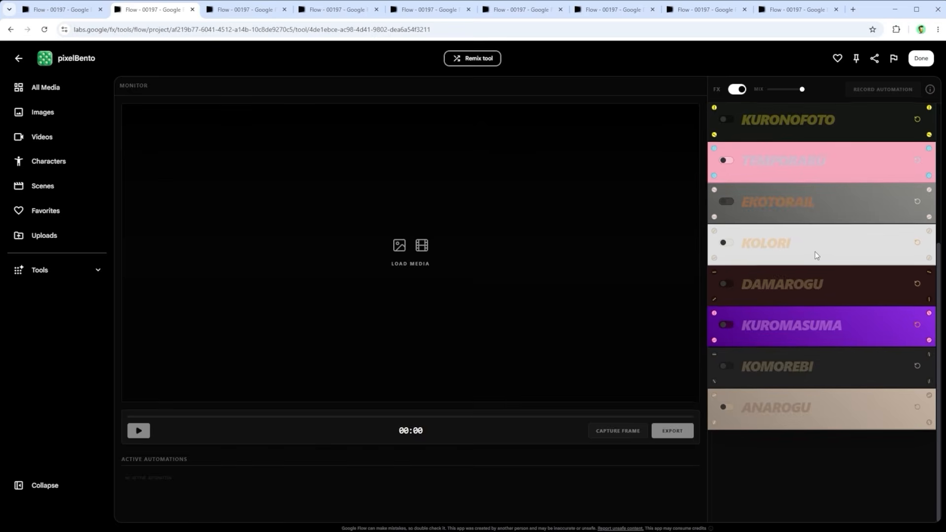
scroll(815, 251, "up", 5)
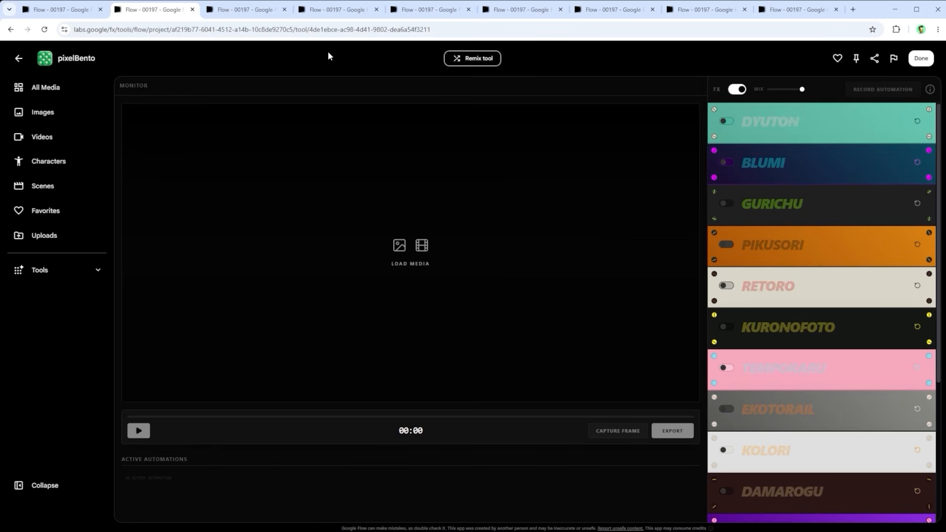
left_click(242, 10)
left_click(566, 399)
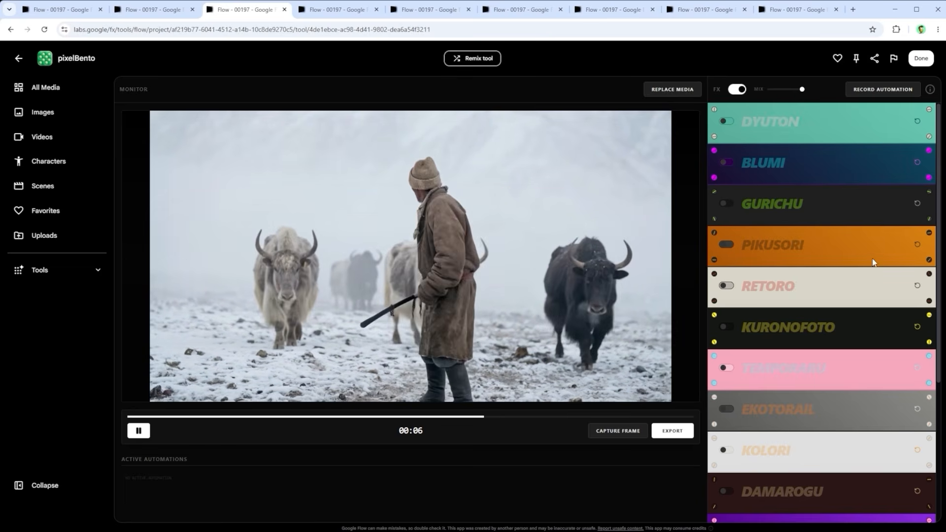
Step: Turn on the Dyuton effect and try several of its color presets, finishing on the one with black shadows and green highlights
left_click(728, 123)
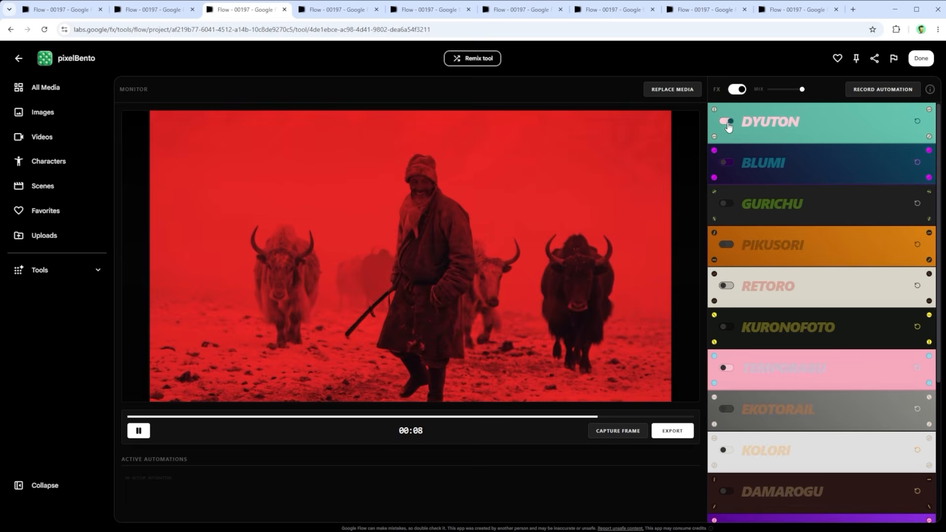
left_click(774, 123)
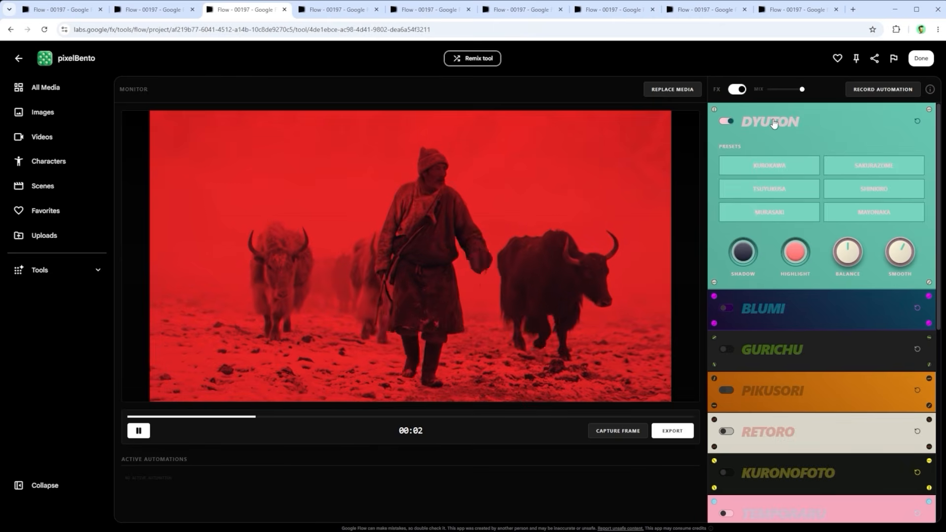
left_click(774, 167)
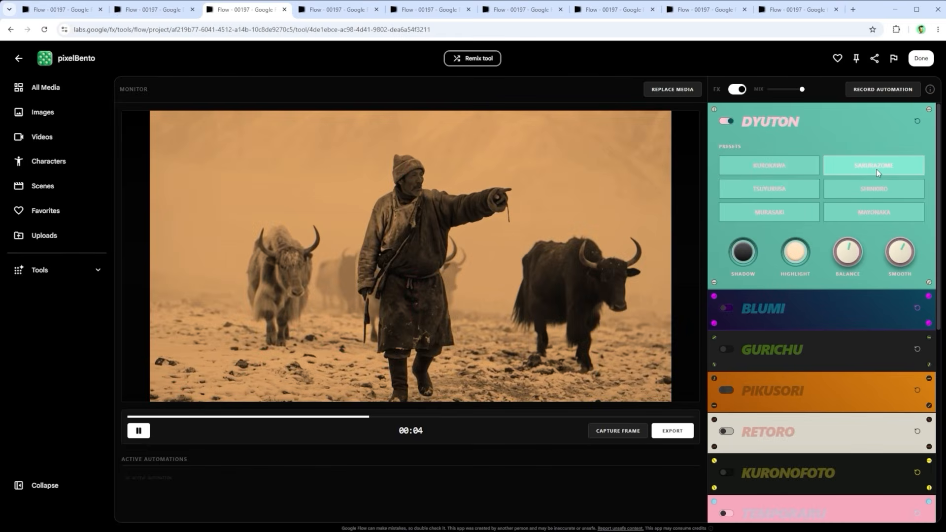
left_click(877, 170)
left_click(794, 194)
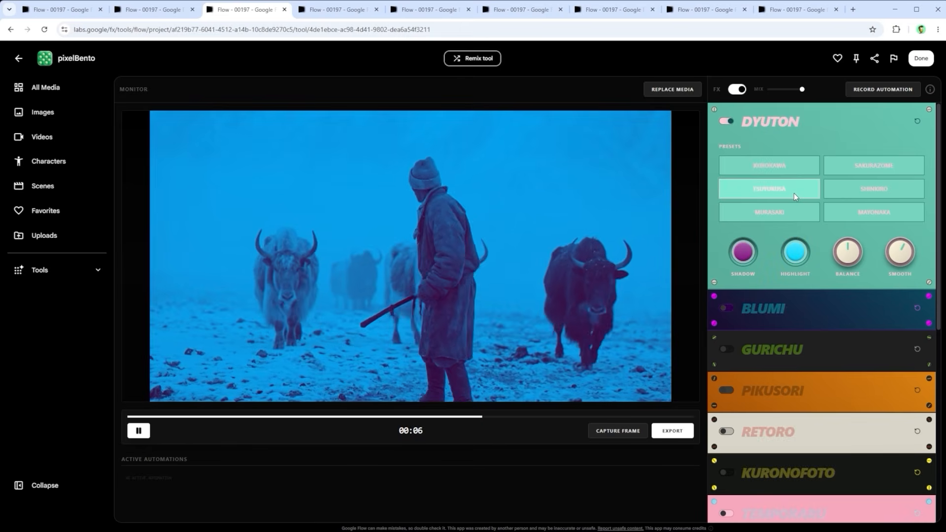
left_click(864, 215)
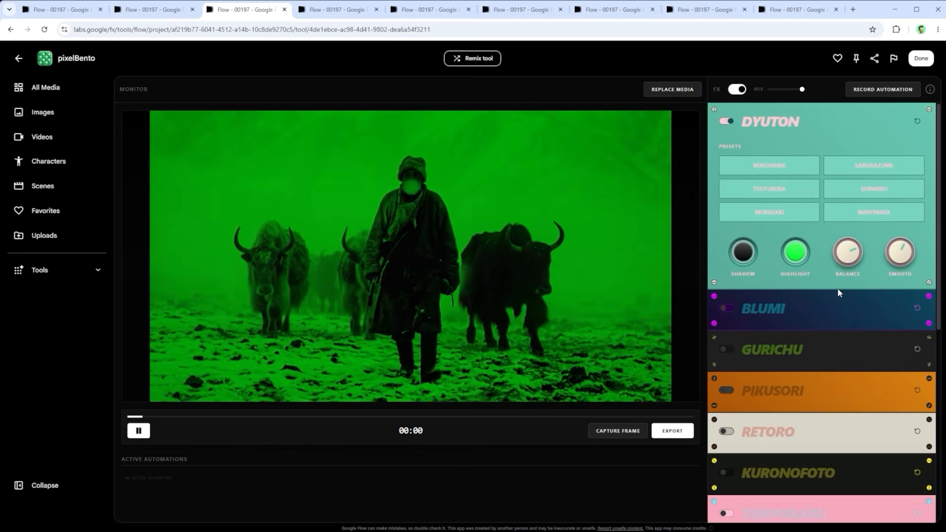
Step: Try the Retoro effect on the video, expand its controls, and turn the effect off again
scroll(838, 289, "down", 2)
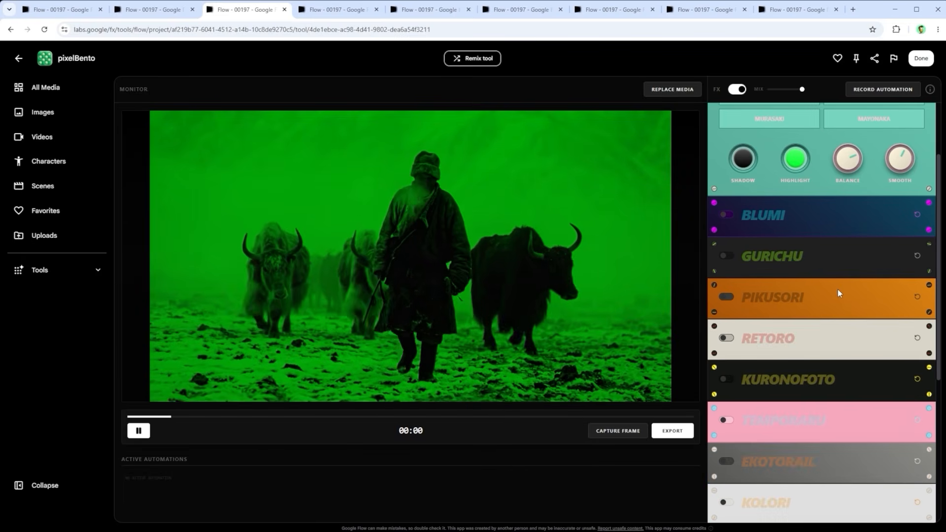
left_click(726, 338)
left_click(750, 341)
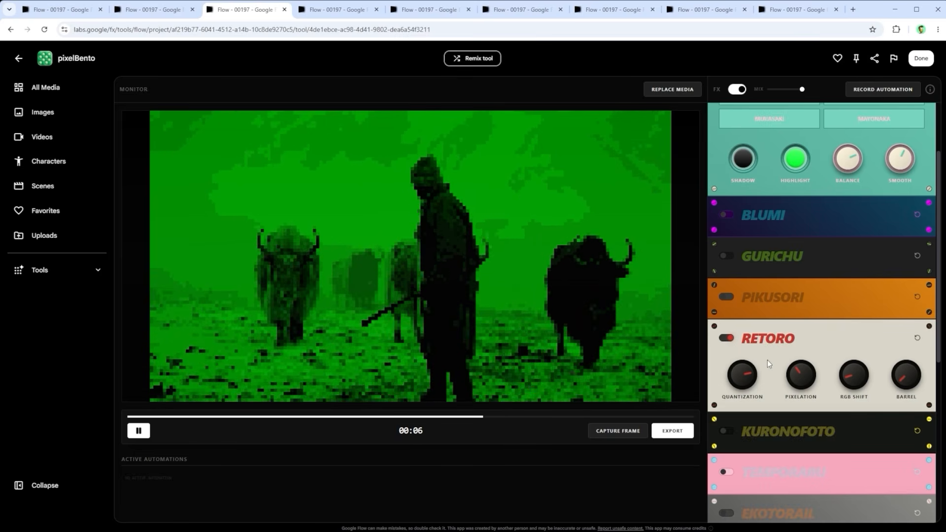
left_click(728, 339)
Step: Try the Kolori effect, show its color presets and controls, and turn it off and collapse it again
scroll(773, 309, "down", 5)
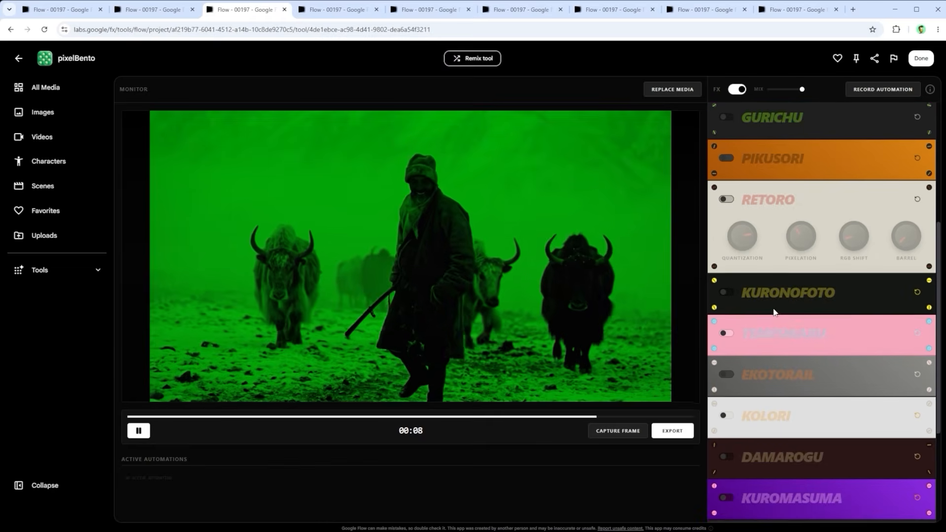
left_click(728, 322)
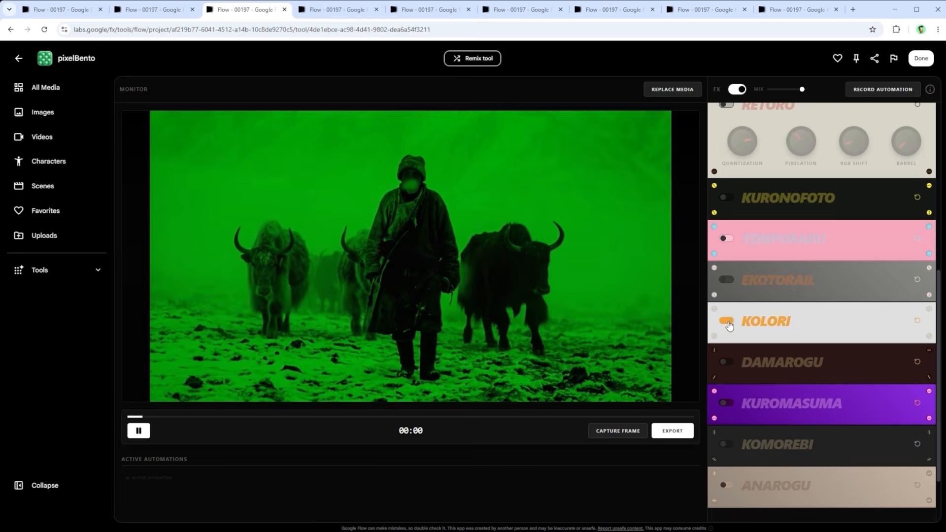
left_click(759, 324)
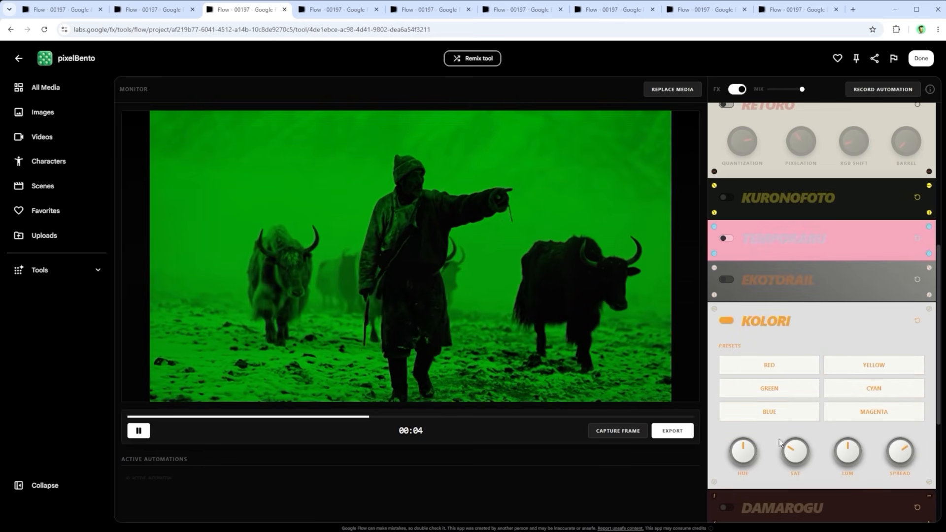
left_click(727, 320)
left_click(750, 323)
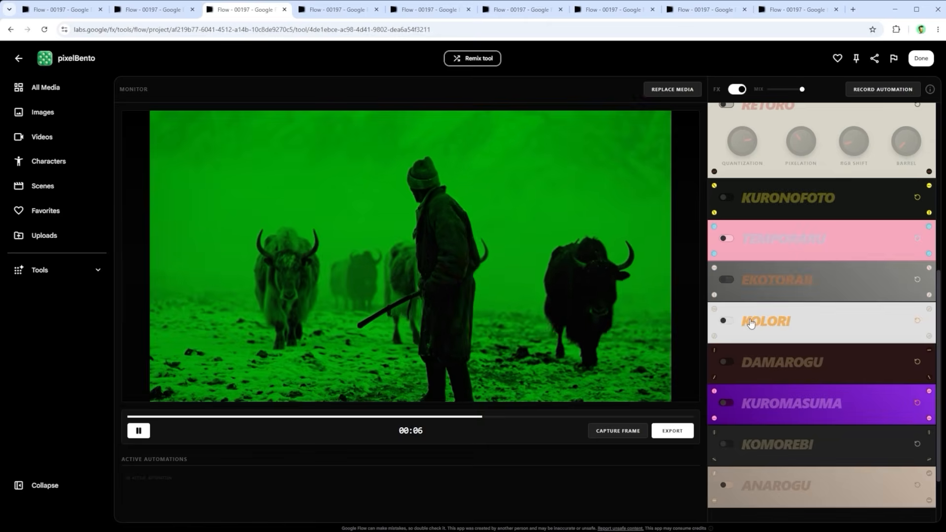
Step: Adjust the balance of the Dyuton effect
scroll(751, 323, "up", 6)
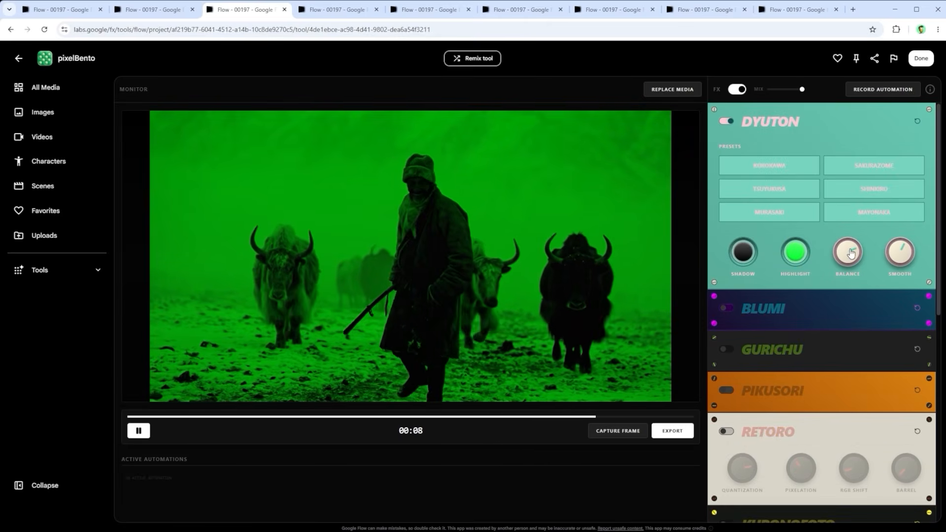
left_click_drag(852, 253, 922, 265)
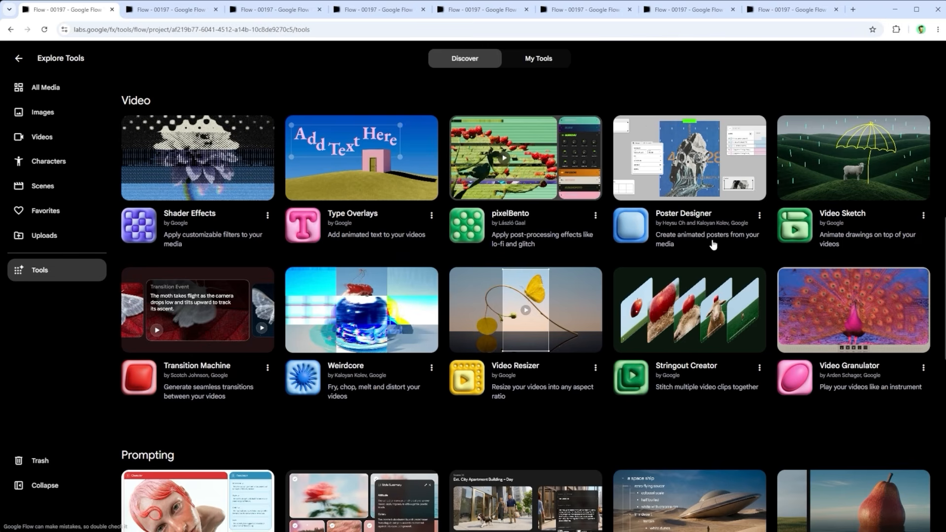
Step: Check the available options for Poster Designer in the tool gallery, dismiss them, and open the poster with the Google Flow Video Tools title
left_click(759, 217)
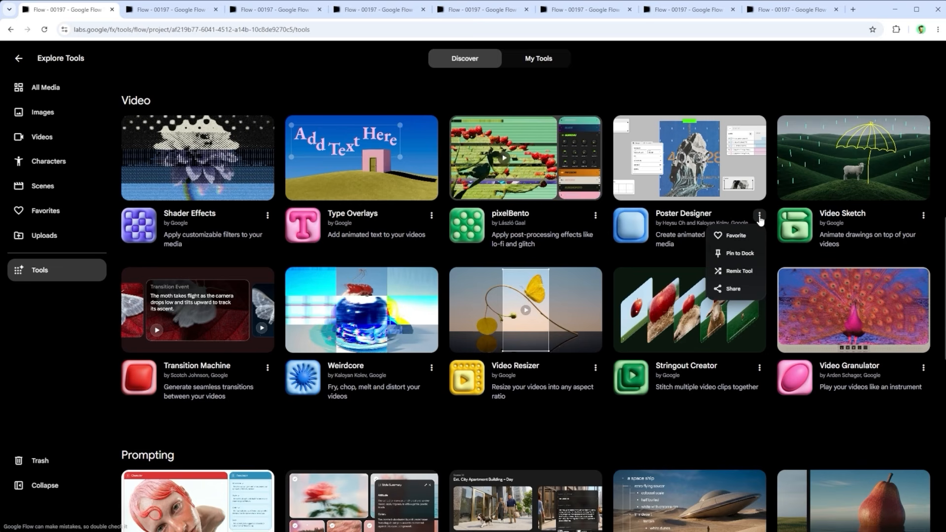
left_click(758, 84)
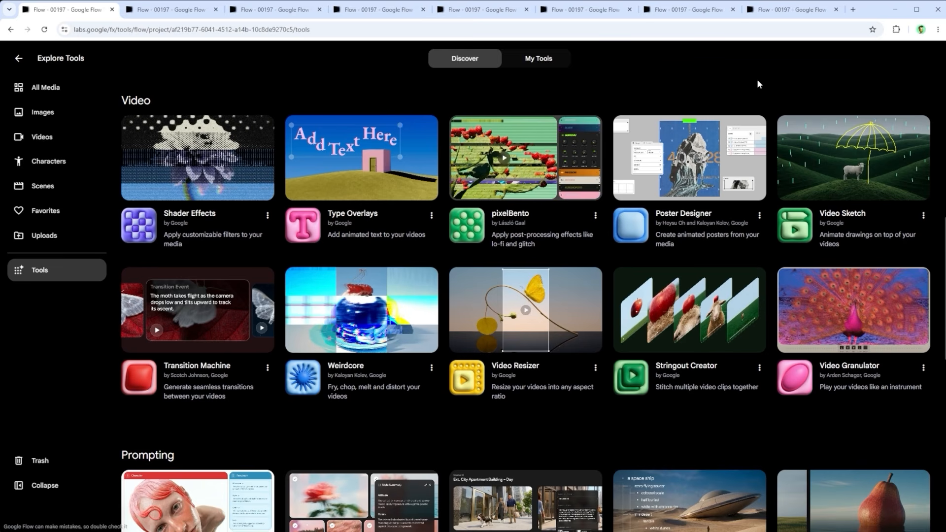
left_click(168, 11)
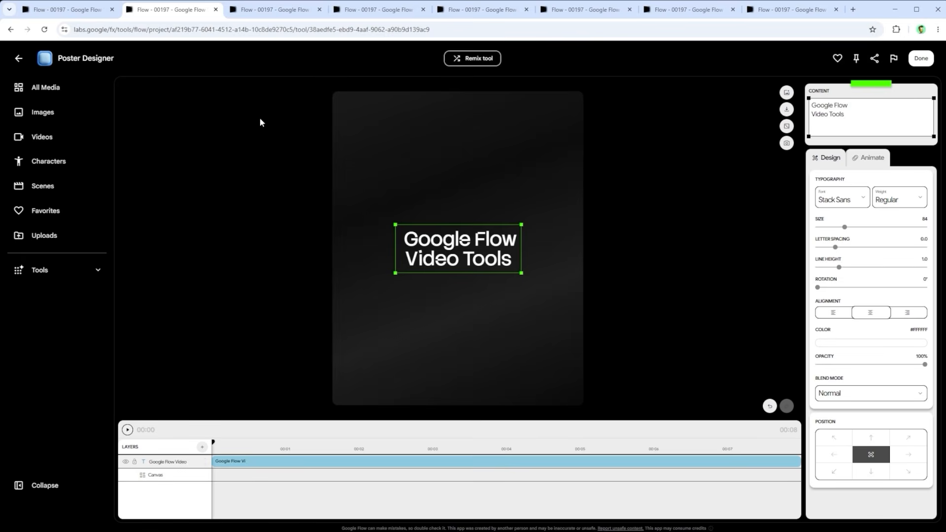
Step: Try the 16:9, 9:16 and Tabloid canvas sizes on the poster and return it to 4:5
left_click(276, 9)
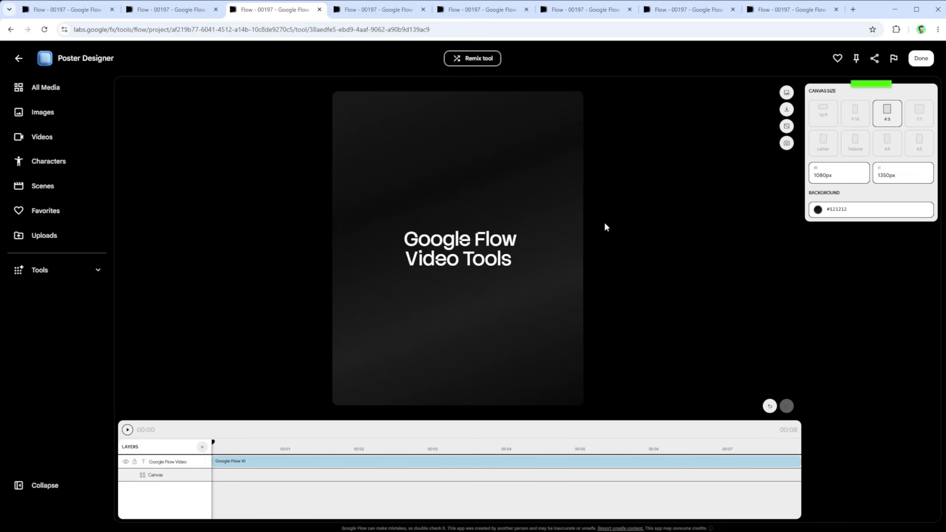
left_click(823, 111)
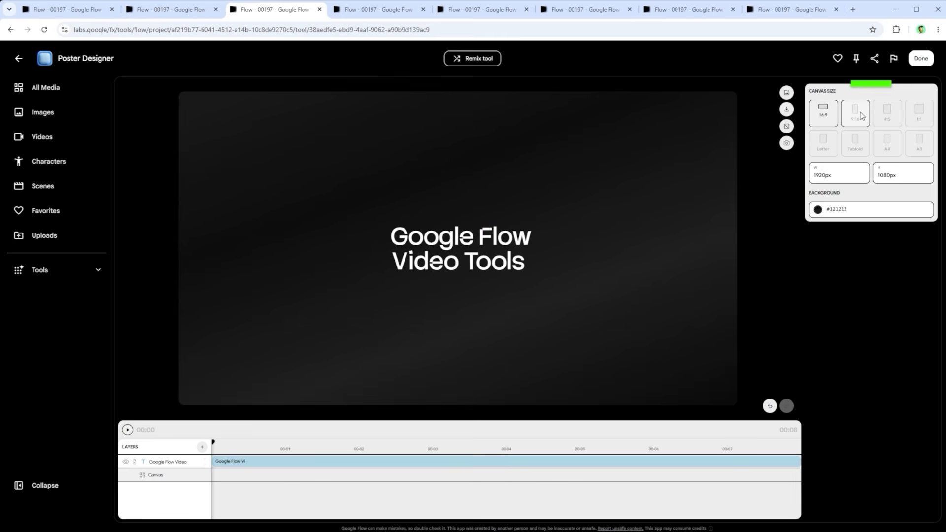
left_click(855, 112)
left_click(890, 117)
left_click(862, 145)
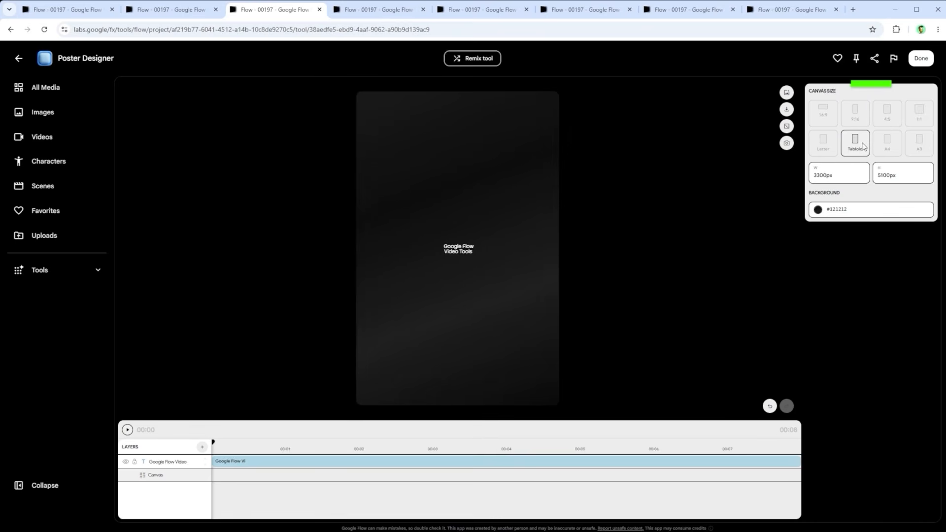
left_click(886, 118)
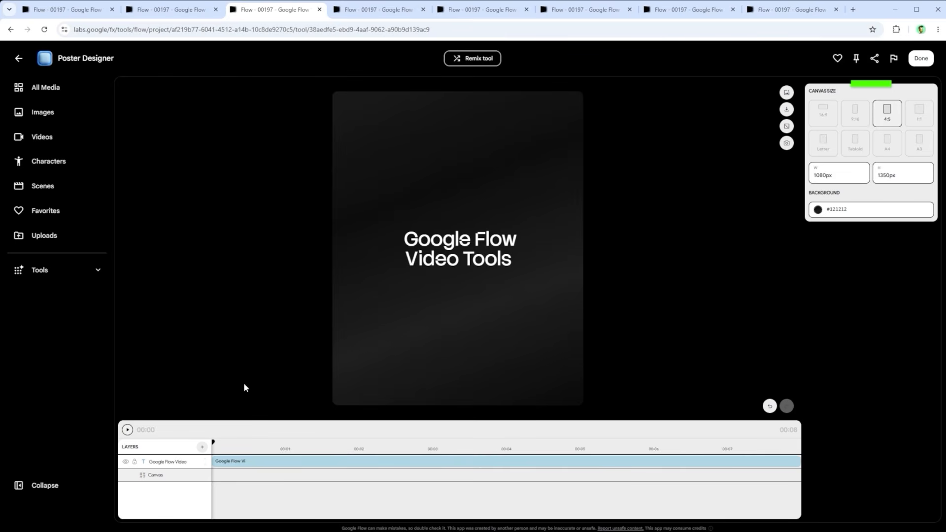
Step: Show the layer types that can be added, switch to the poster with media and Solid layers, and play it
left_click(203, 448)
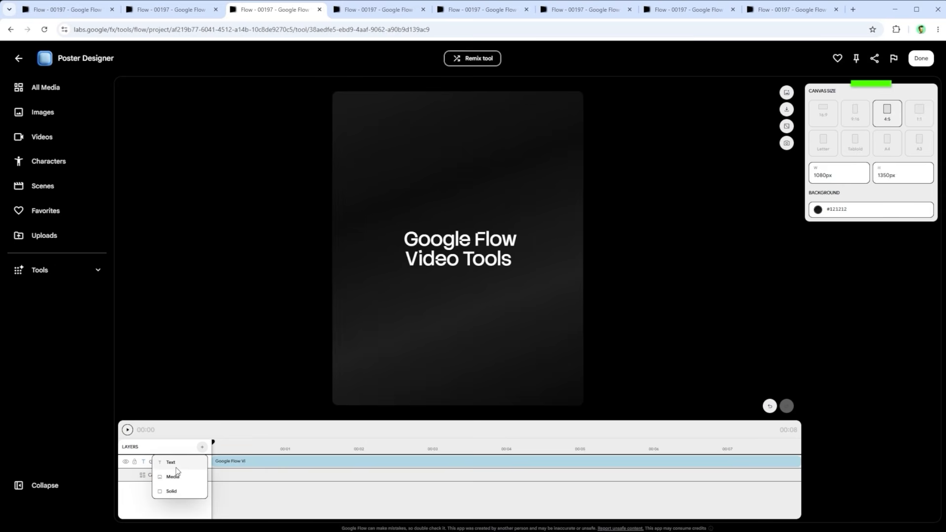
left_click(370, 15)
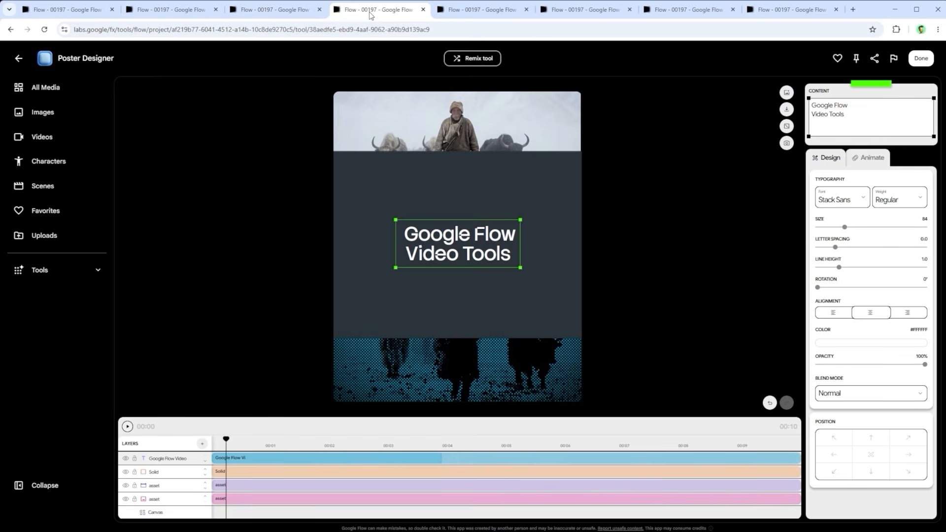
left_click(128, 427)
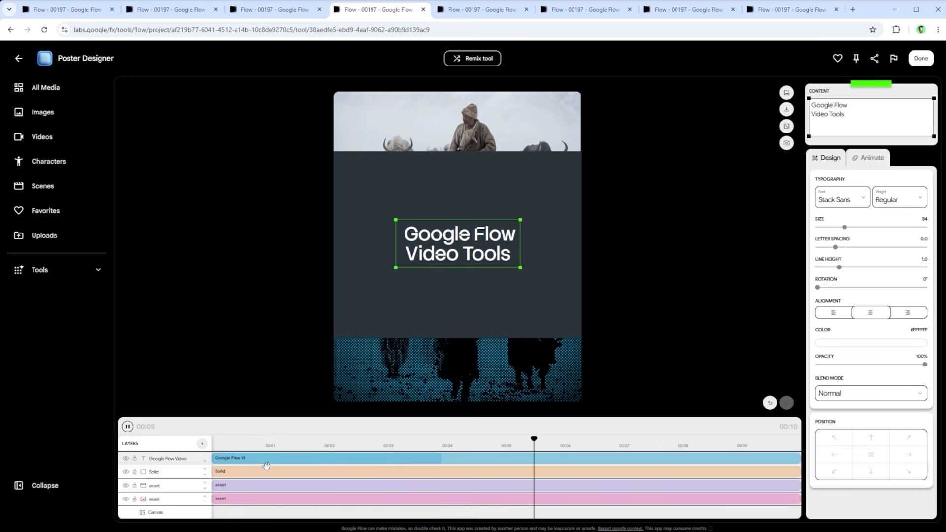
Step: Reorder the poster's layers so that the Solid layer sits directly below the video asset
left_click(205, 470)
left_click(206, 470)
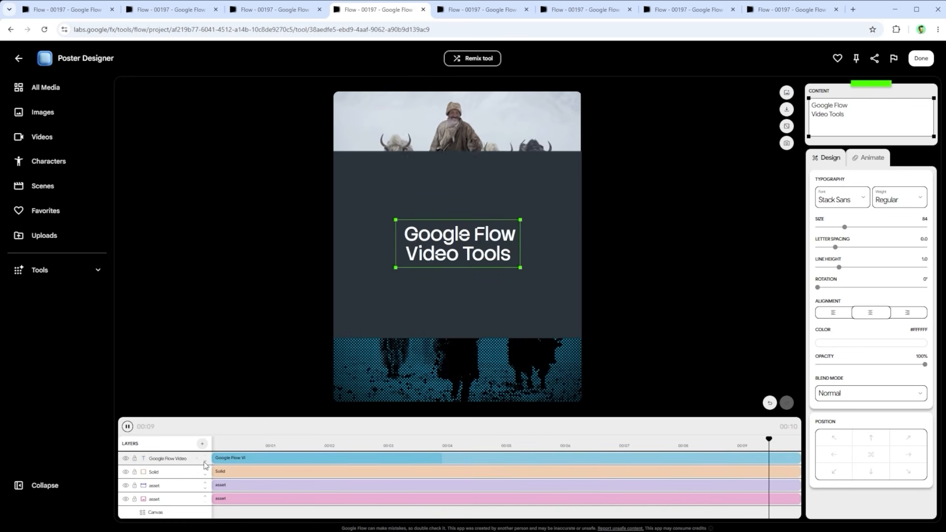
left_click(205, 476)
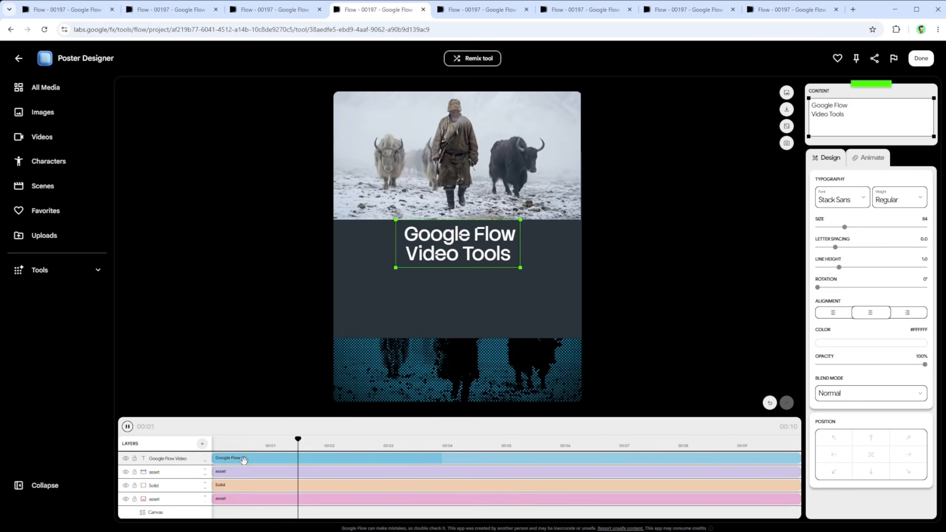
Step: Check the fonts offered for the Google Flow Video Tools title, keep Stack Sans, and apply the Blur animation effect
left_click(863, 201)
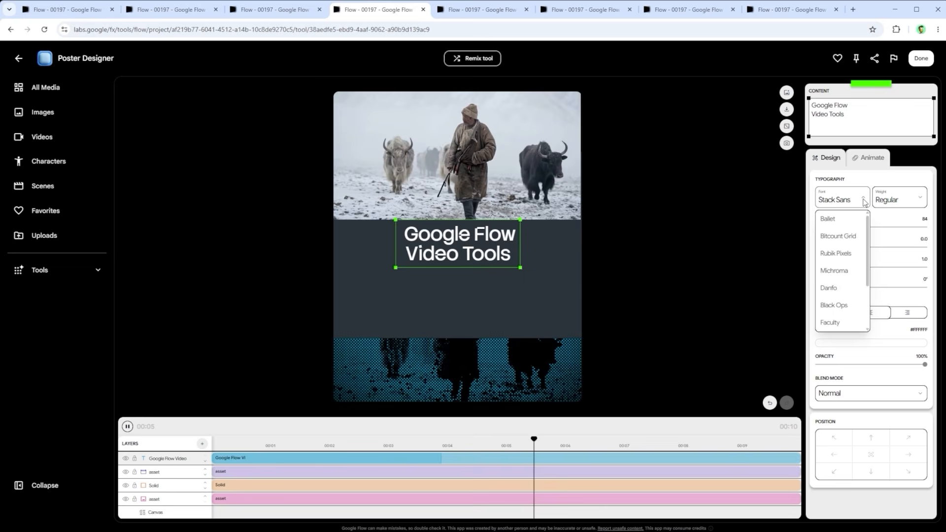
left_click(864, 201)
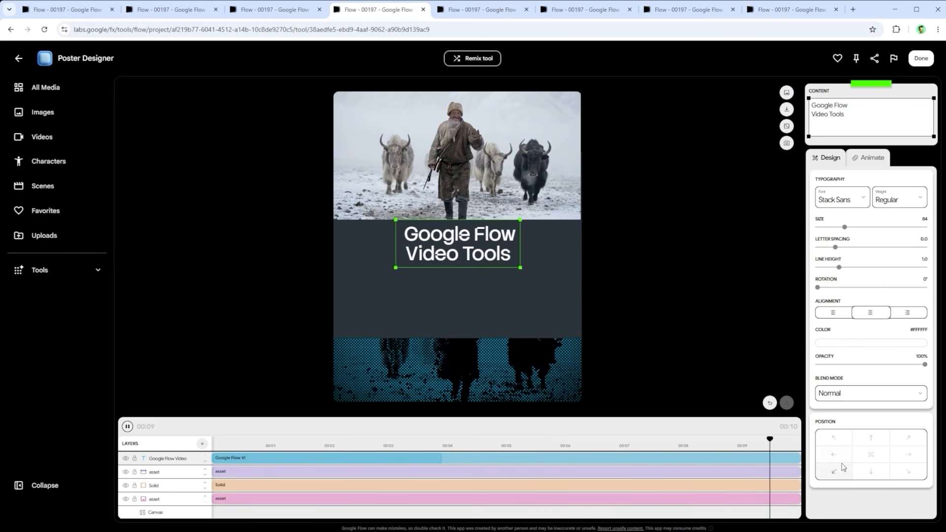
left_click(871, 158)
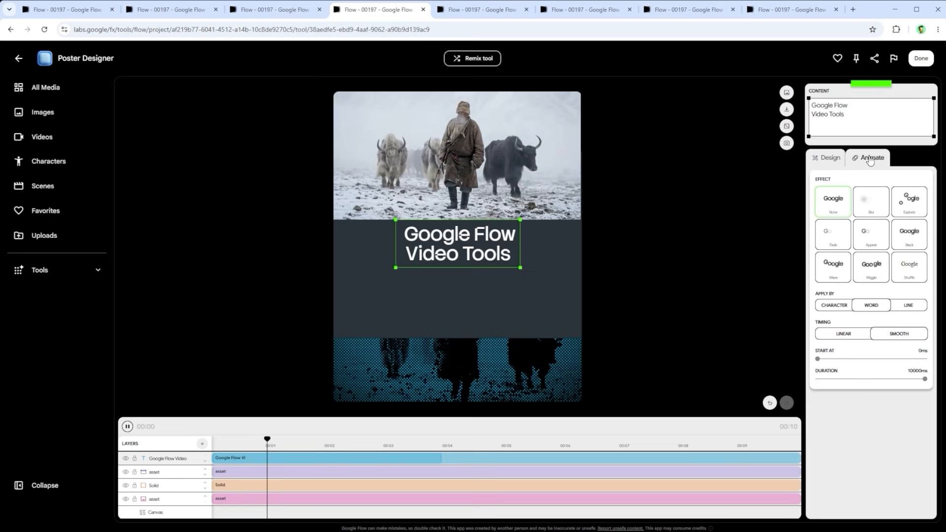
left_click(870, 202)
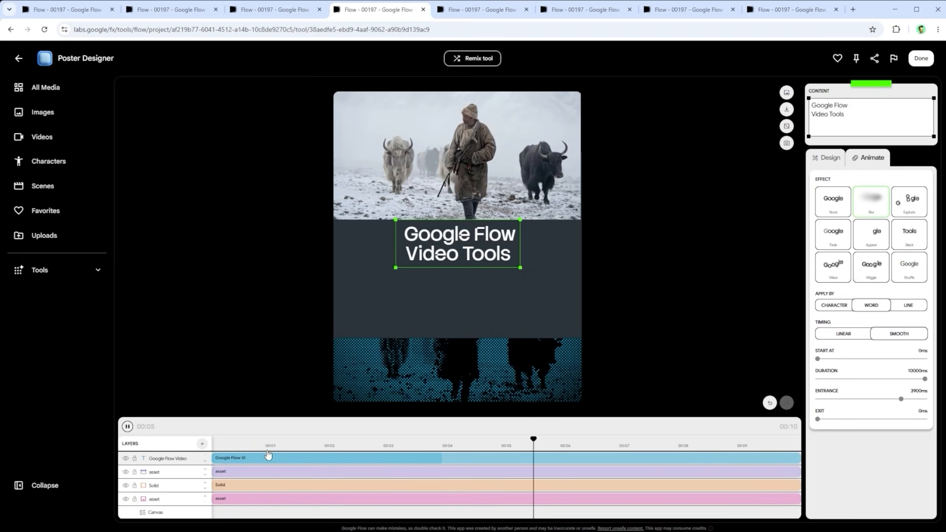
Step: Review the settings available for the poster's title text, video asset and image asset layers, including the image's opacity
left_click_drag(852, 120, 790, 101)
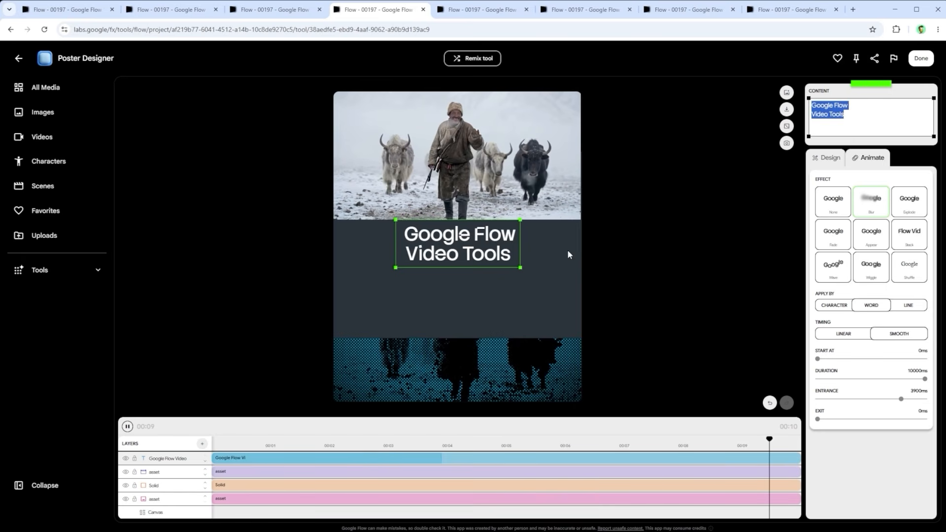
left_click(244, 472)
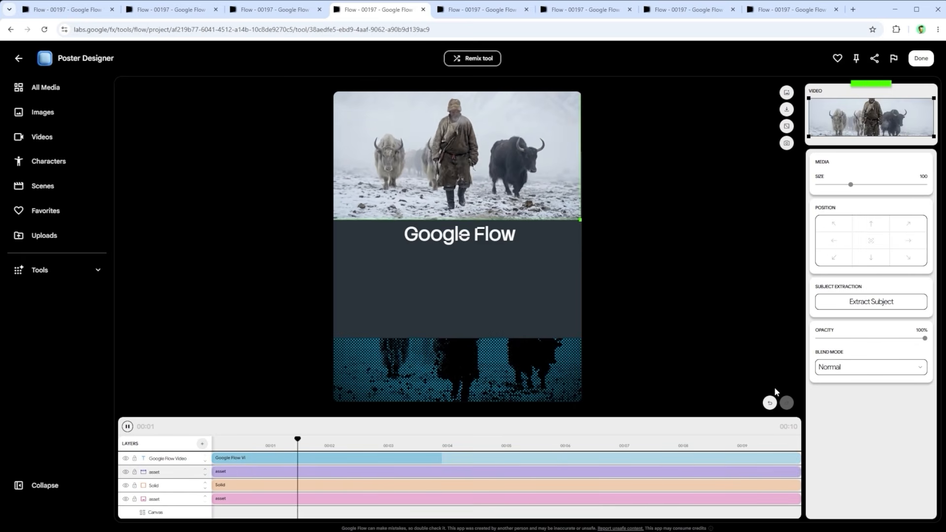
left_click(284, 497)
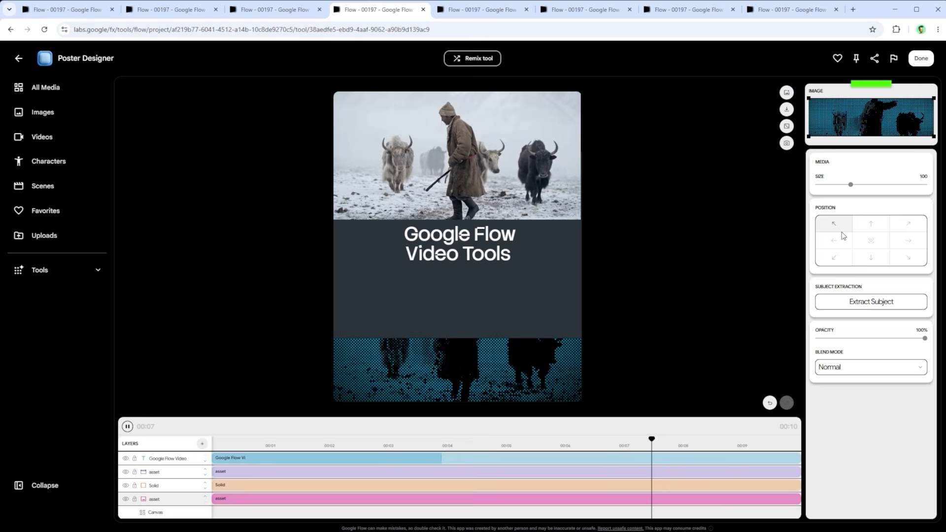
left_click_drag(925, 338, 928, 339)
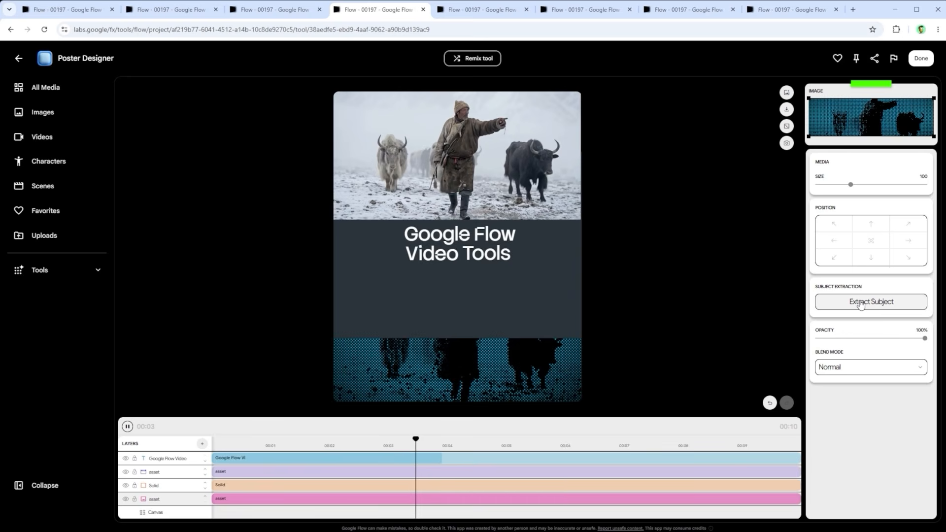
Step: Set the Solid layer's fill colour to blue #20639D and move the layer one place down in the layer order
left_click(245, 486)
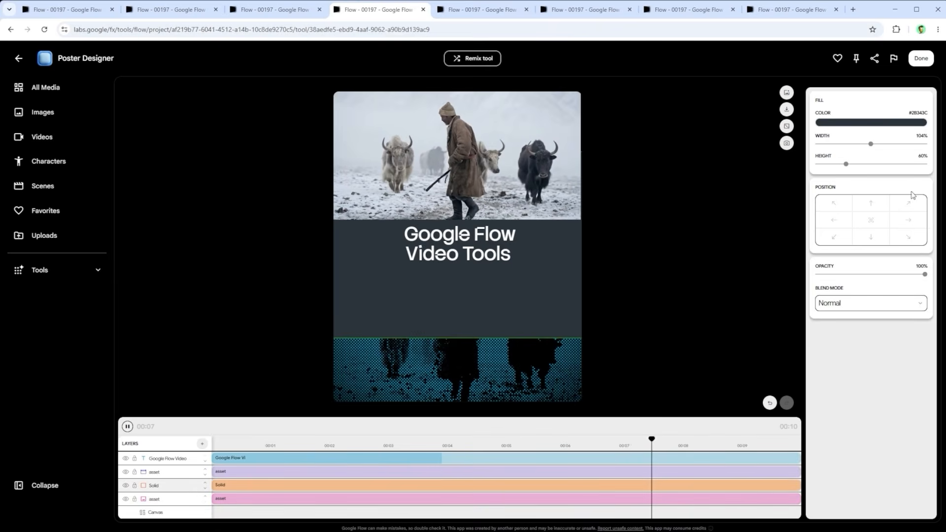
left_click(864, 124)
left_click_drag(882, 151, 902, 153)
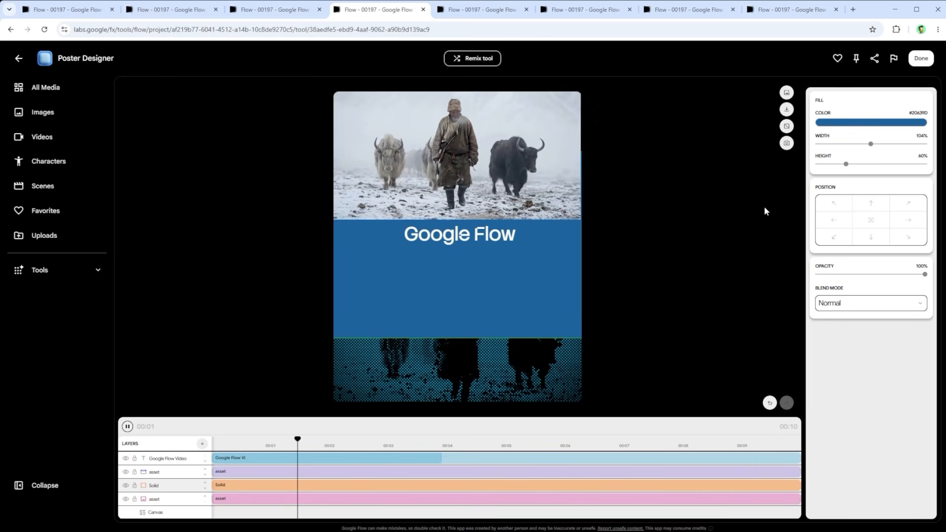
left_click(205, 489)
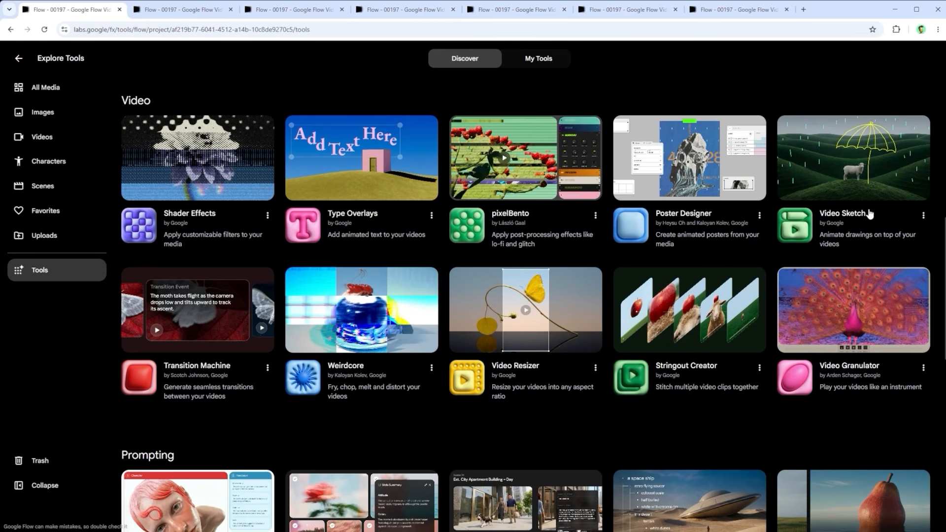
Step: Switch to Video Sketch and import the video Laufender_Mann_-_klein from the project's videos
left_click(186, 8)
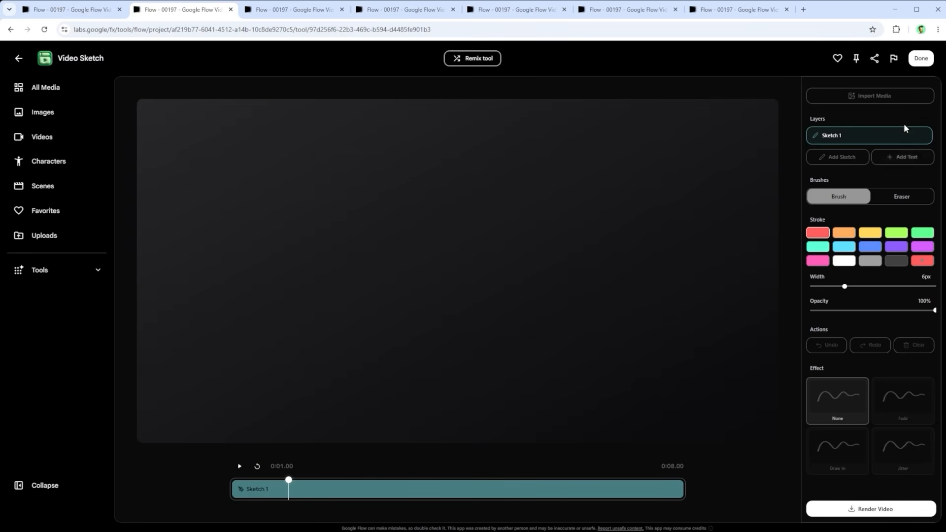
left_click(281, 9)
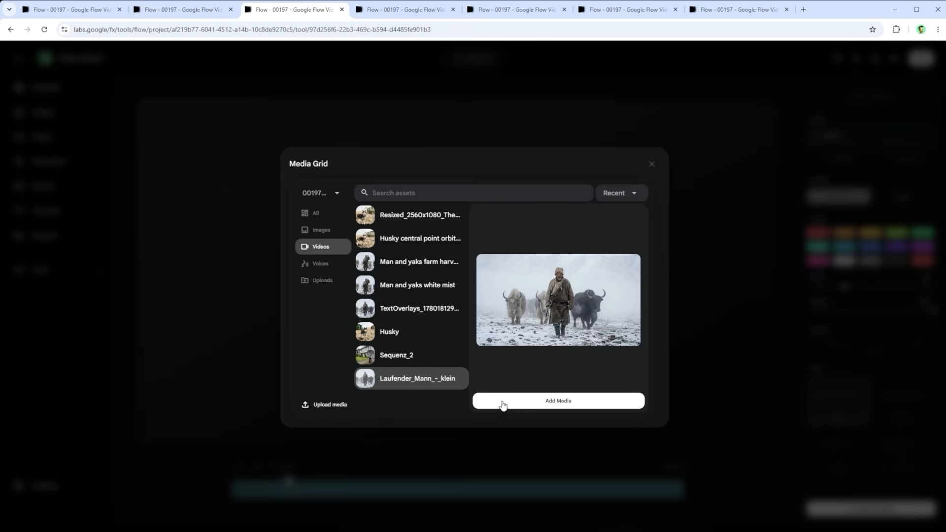
left_click(558, 403)
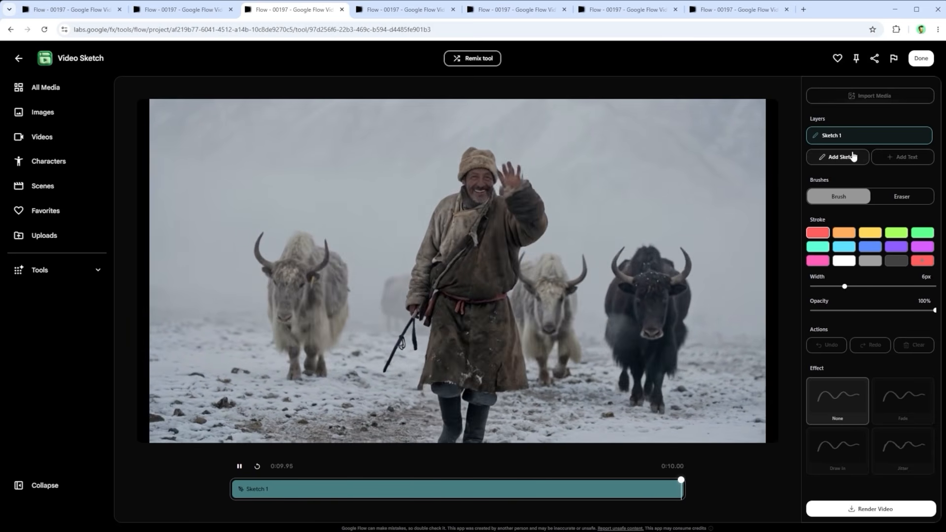
Step: Add a second sketch layer and a text layer to the video, and select each layer to compare their settings
left_click(853, 156)
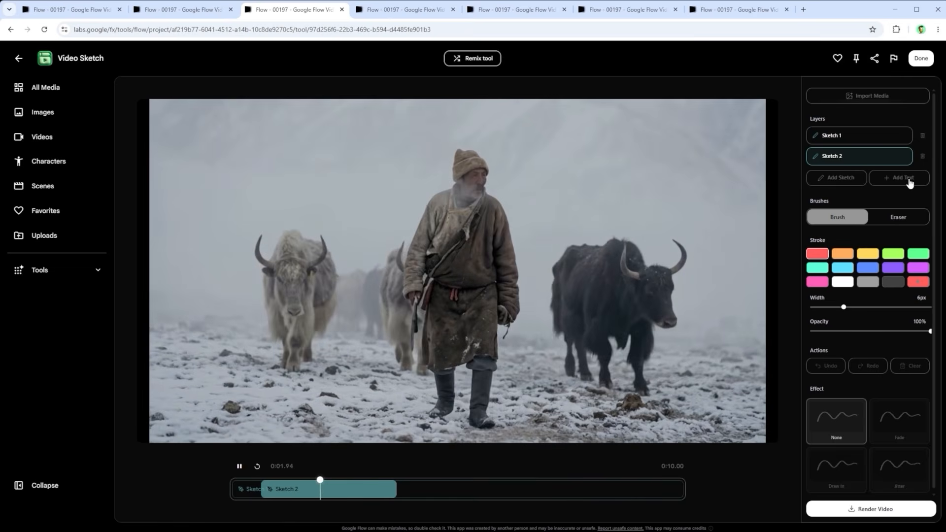
left_click(910, 183)
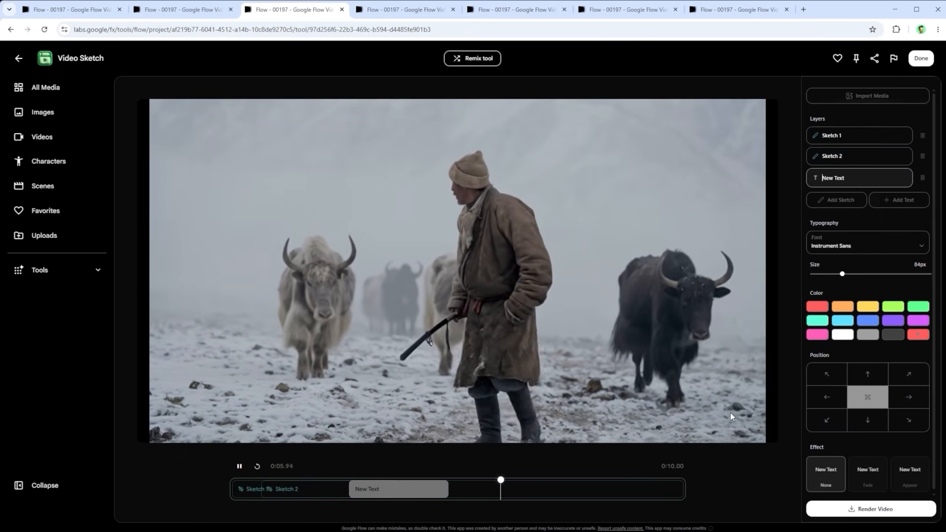
left_click(296, 487)
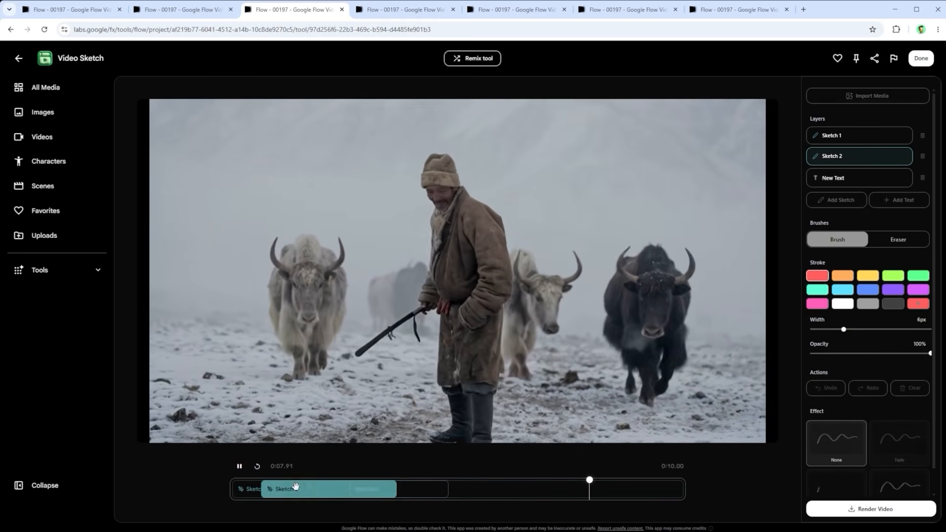
left_click(249, 489)
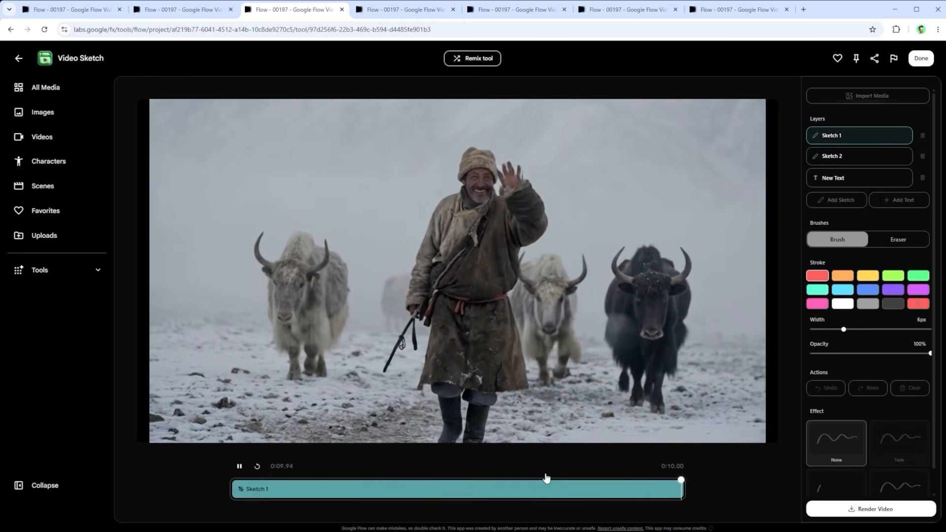
left_click(866, 178)
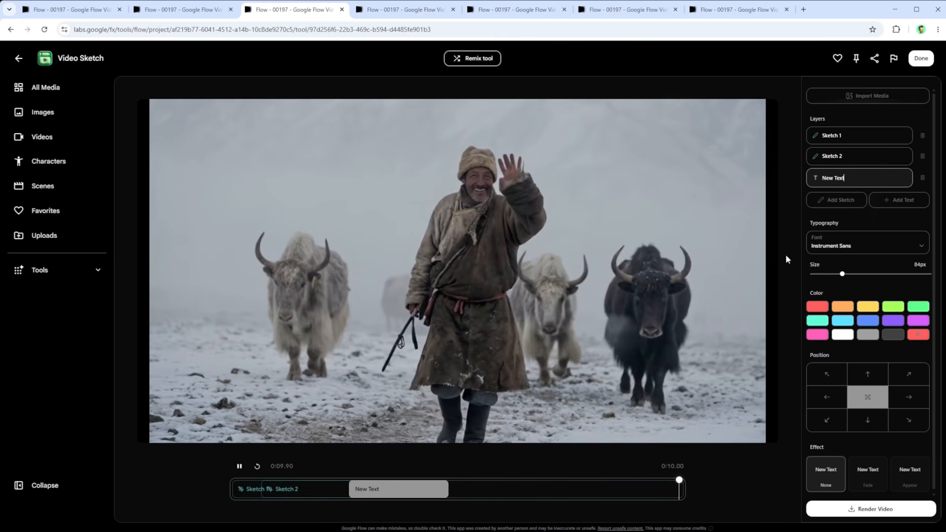
Step: Shift the Sketch 2 clip later on the timeline and stretch it to nearly the end of the video
left_click(871, 157)
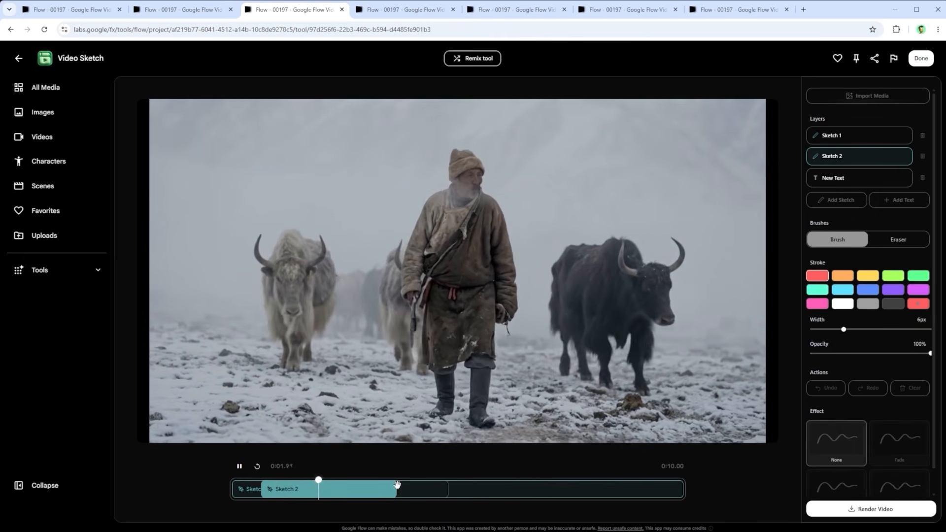
mouse_move(397, 485)
left_mouse_down()
mouse_move(655, 488)
mouse_move(629, 488)
left_mouse_up()
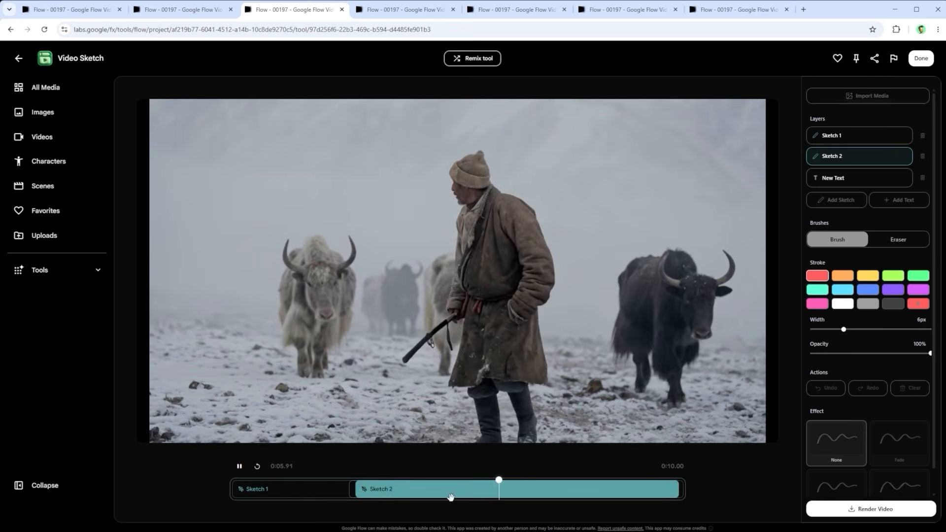
left_click(349, 484)
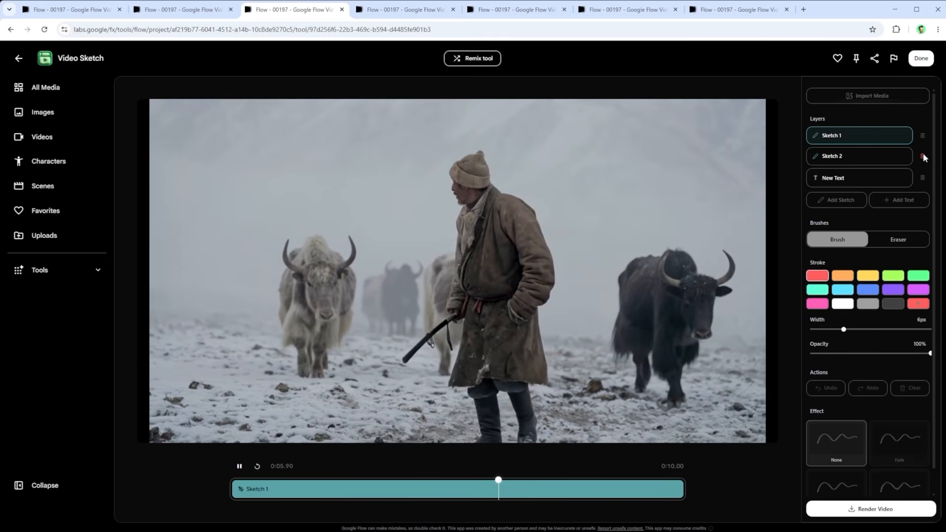
Step: Delete the Sketch 2 and New Text layers, checking the text layer's font options before removing it
left_click(924, 156)
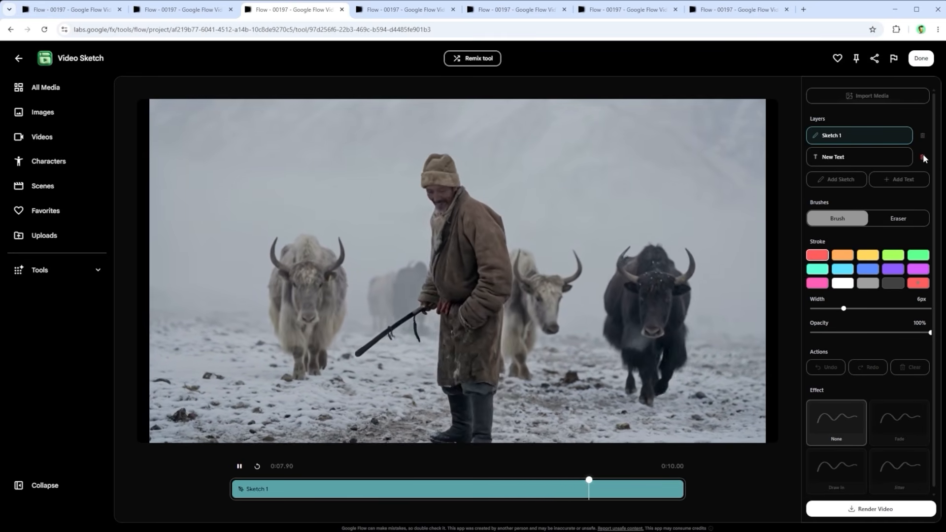
left_click(839, 156)
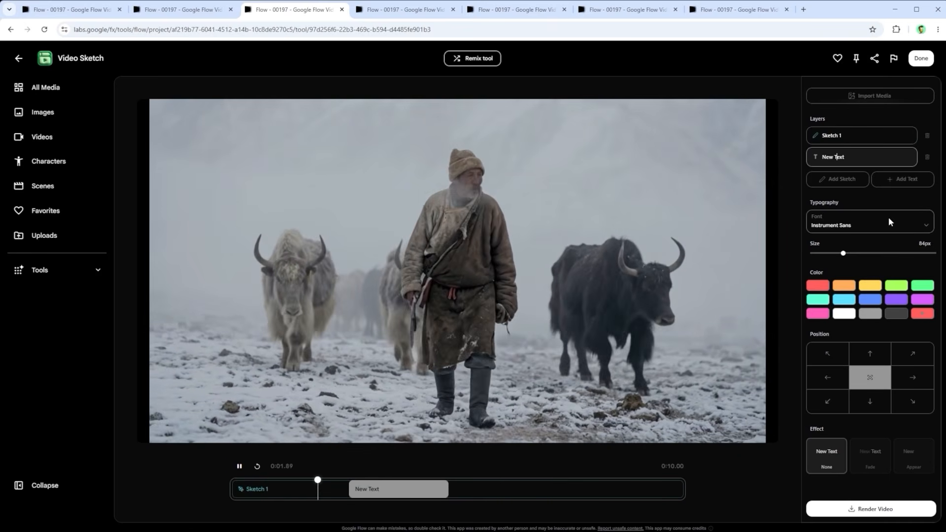
left_click(891, 223)
left_click(814, 225)
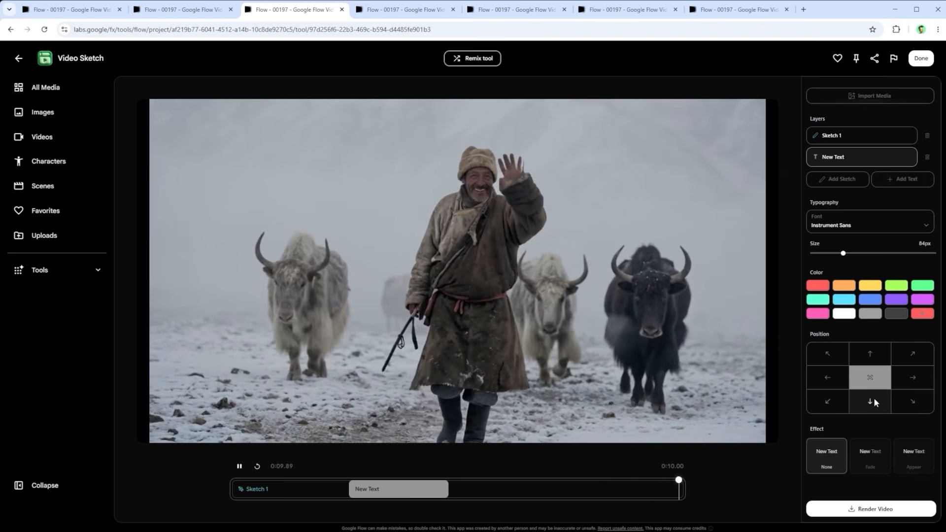
left_click(927, 157)
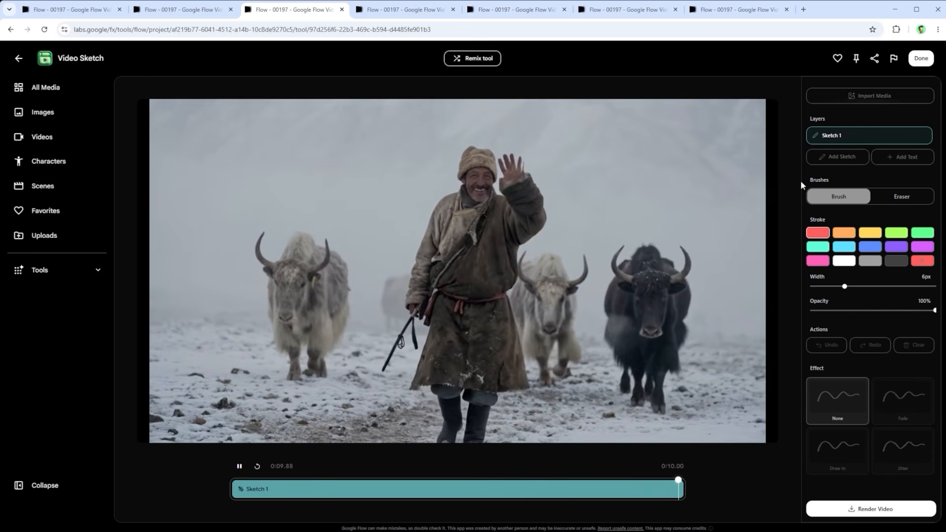
Step: Draw on Sketch 1 with the Brush: a red outline around the man, a light blue circle around the dark yak and a pink arrow
left_click(910, 198)
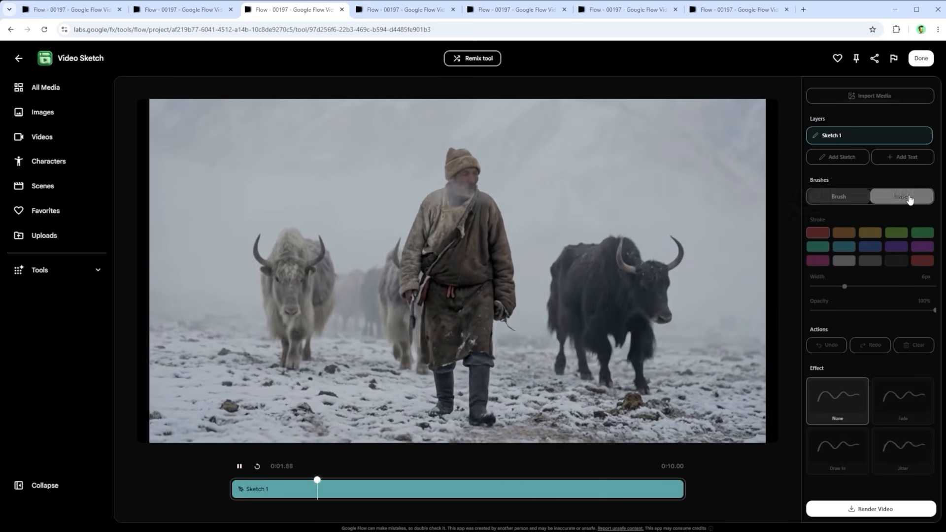
left_click(838, 197)
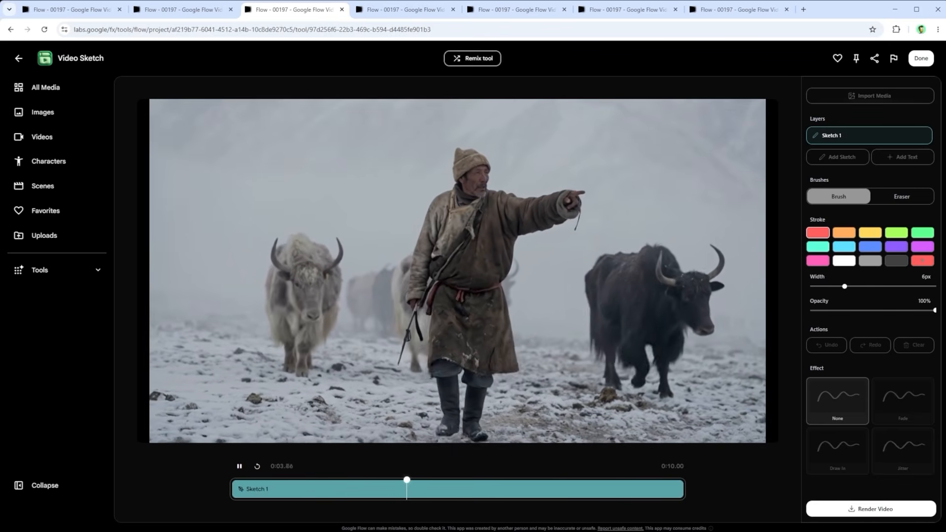
left_click_drag(502, 170, 510, 181)
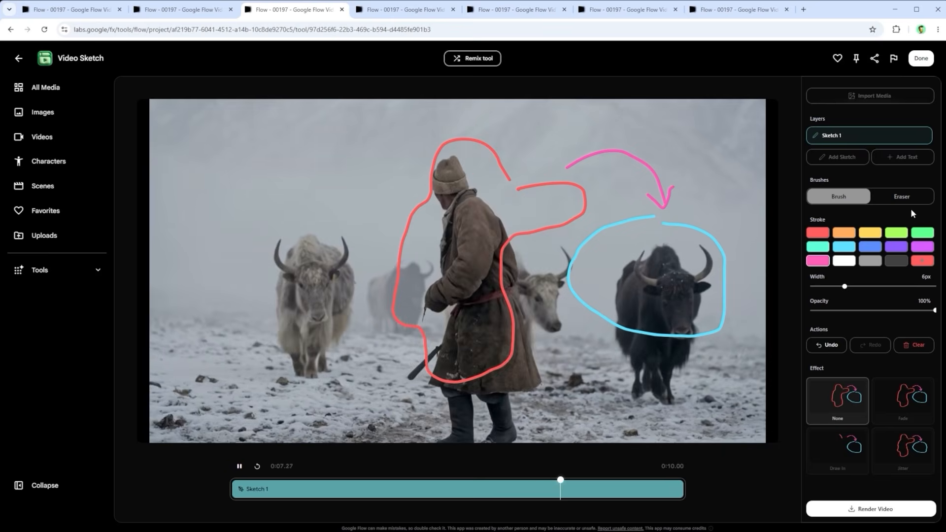
Step: Erase the light blue circle around the dark yak from Sketch 1
left_click(908, 197)
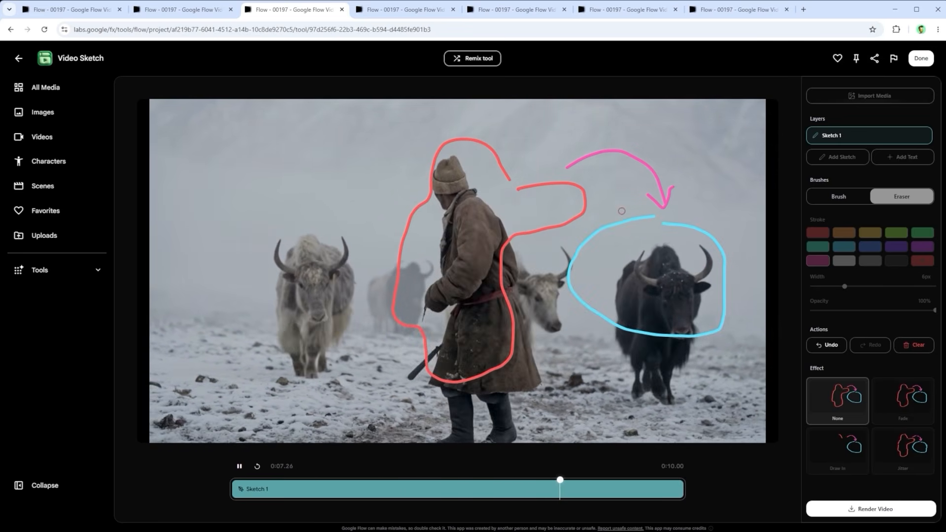
left_click(620, 223)
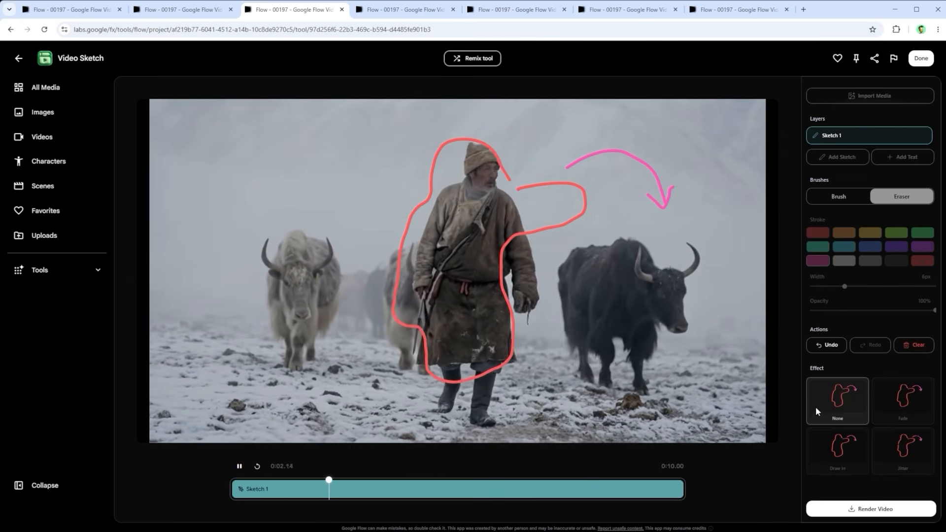
Step: Try the Fade and Draw In effects on Sketch 1, and apply Jitter with frequency 0.15 and scale 2
left_click(906, 401)
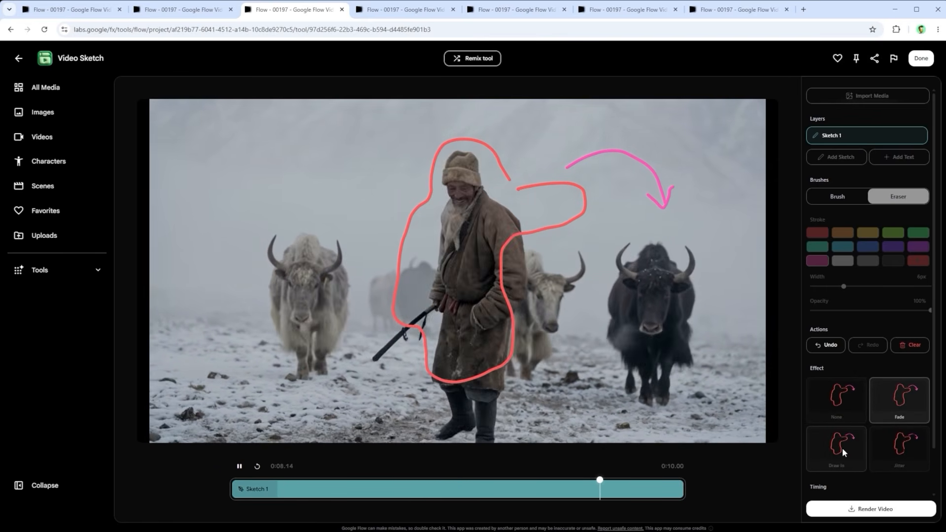
left_click(841, 448)
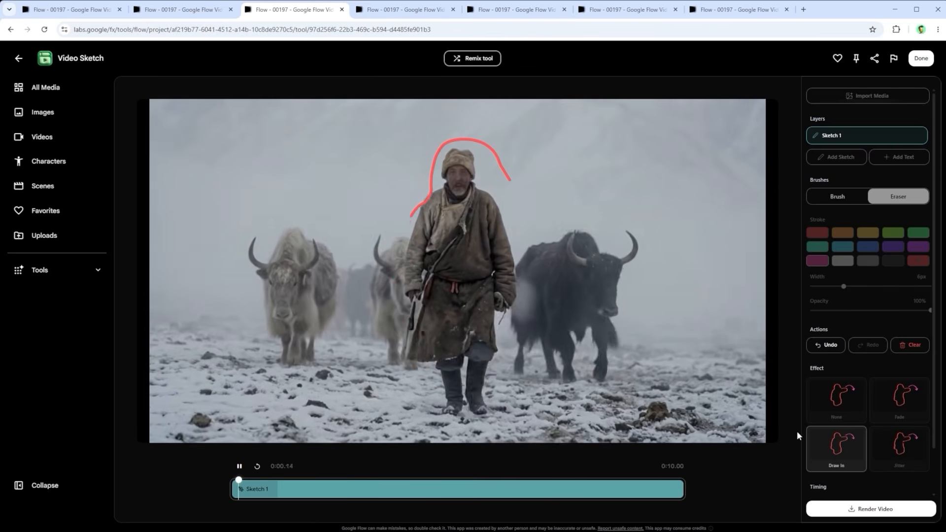
left_click(901, 446)
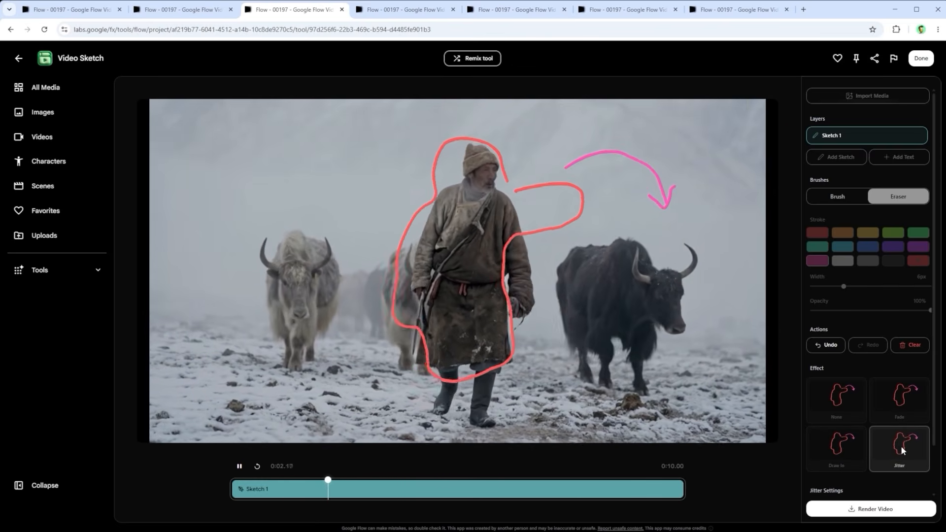
scroll(882, 437, "down", 1)
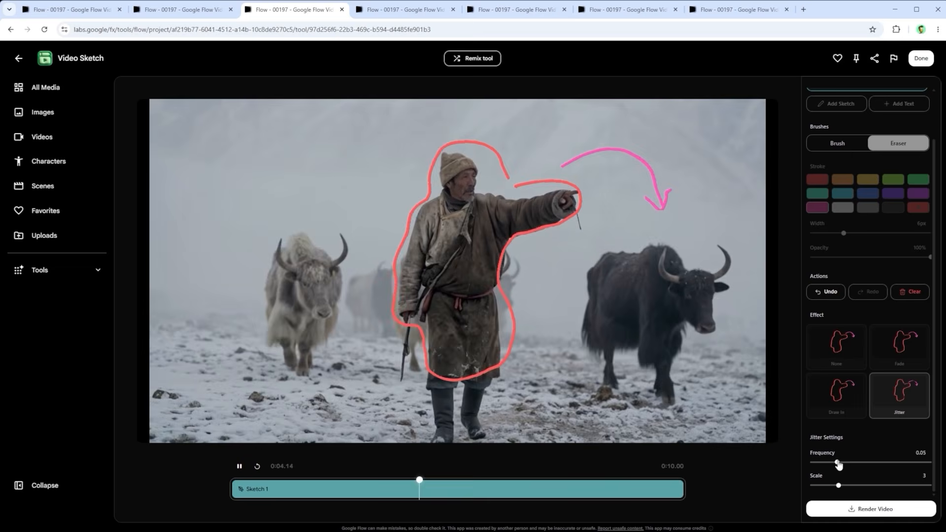
left_click_drag(837, 462, 900, 463)
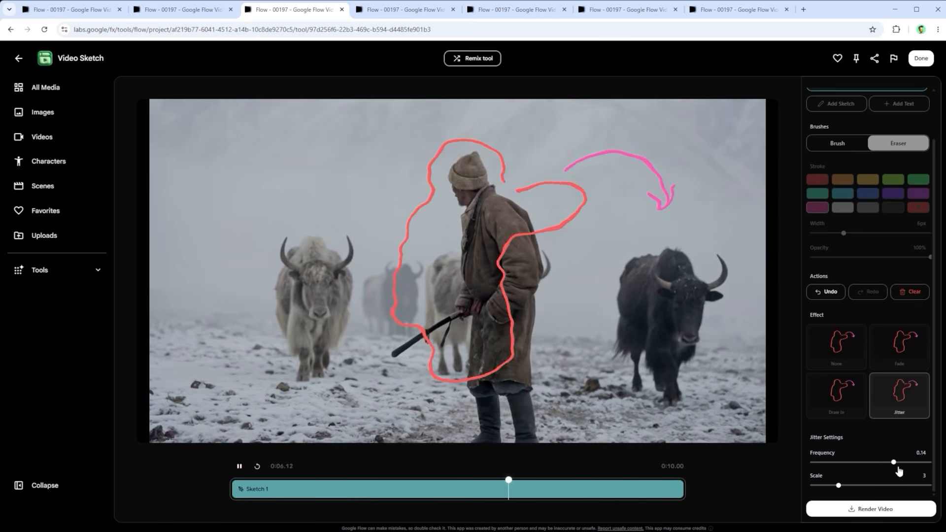
mouse_move(839, 486)
left_mouse_down()
mouse_move(898, 487)
mouse_move(826, 487)
left_mouse_up()
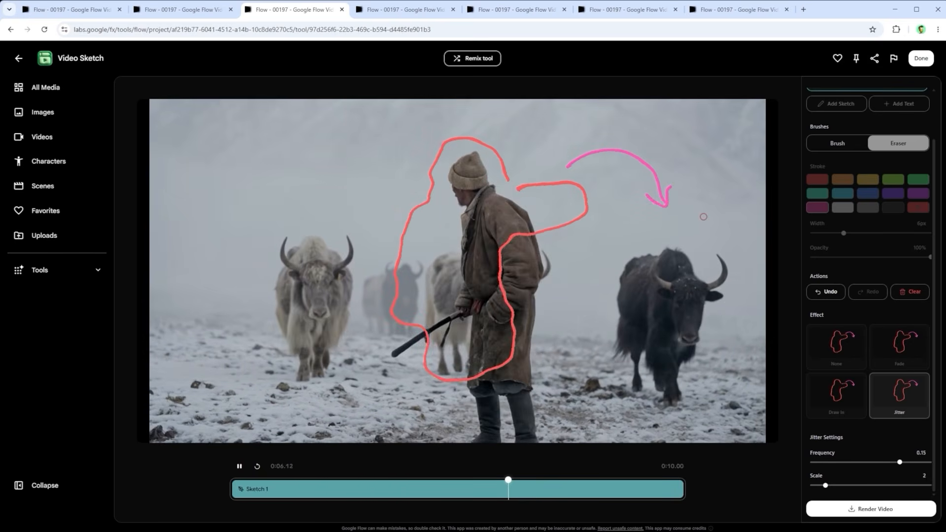
Step: Draw a light blue brush circle around the light-coloured yak beside the man
left_click(834, 144)
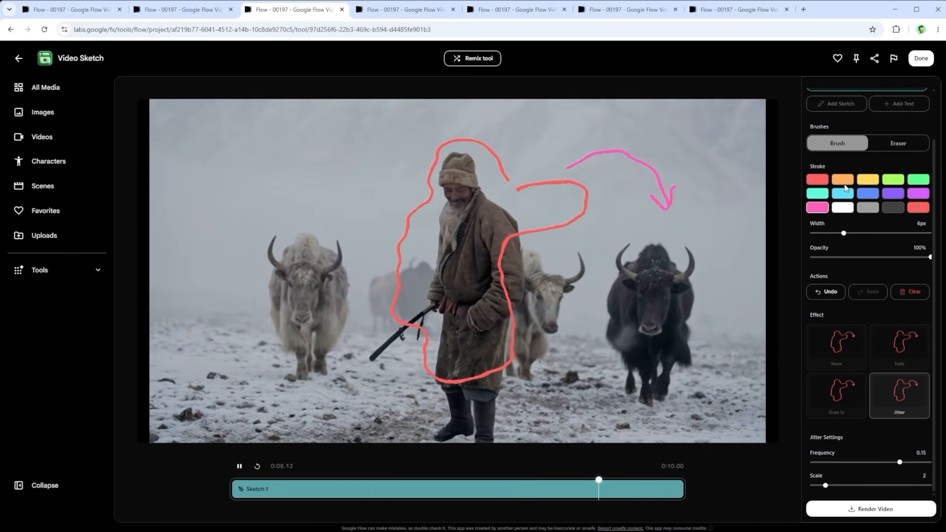
left_click_drag(280, 220, 241, 328)
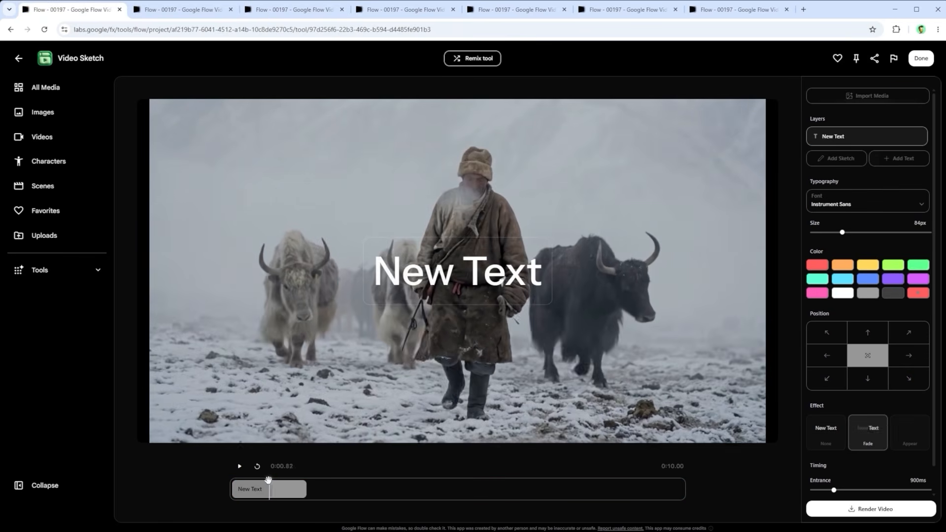
Step: Try the None and Fade effects on the New Text layer, and apply the Appear effect
left_click_drag(268, 481, 244, 482)
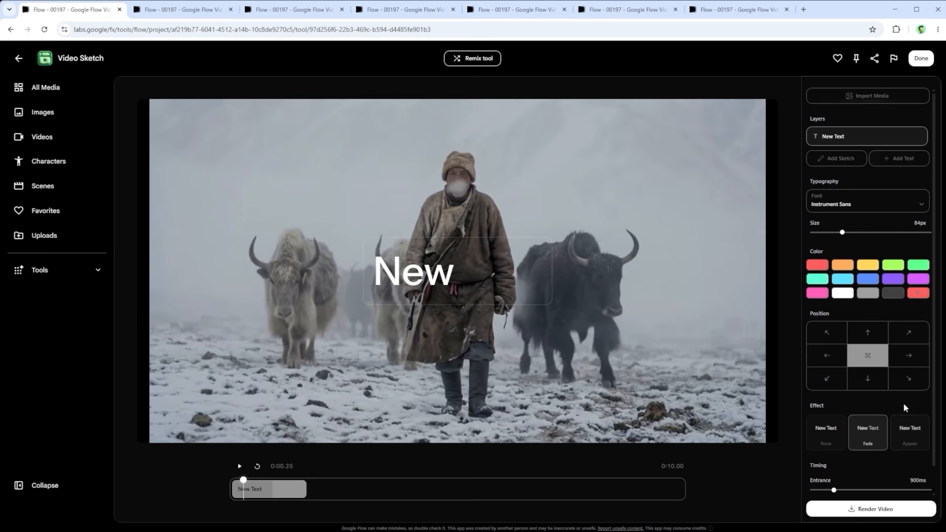
left_click(826, 432)
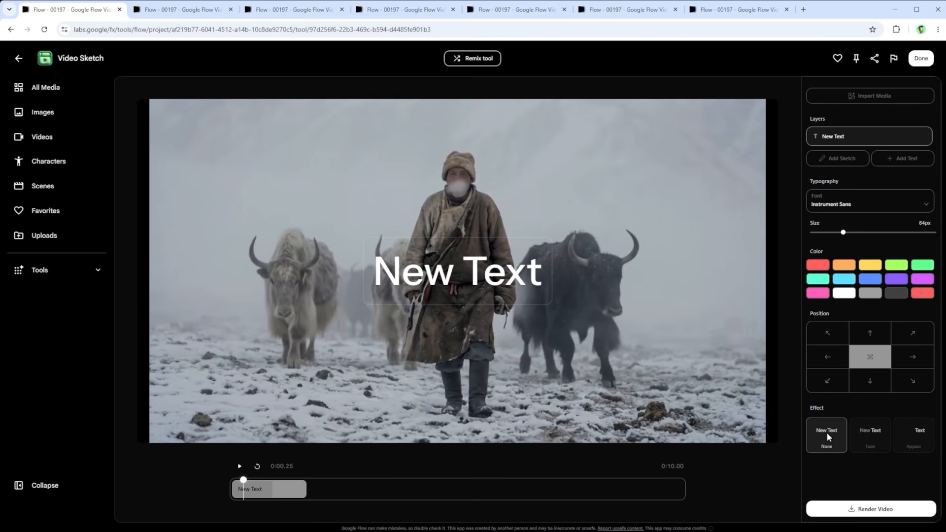
left_click(882, 442)
left_click(914, 443)
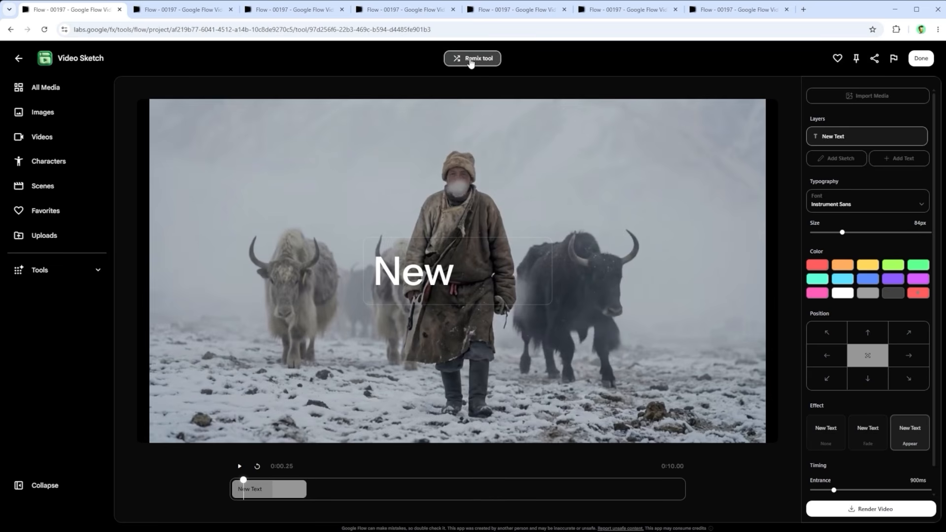
Step: In Video Sketch Pro's Tool Builder, enter a prompt to make the tool much cooler and add two new effects named "Rap Style" and "Comic Style"
left_click(195, 10)
left_click(491, 58)
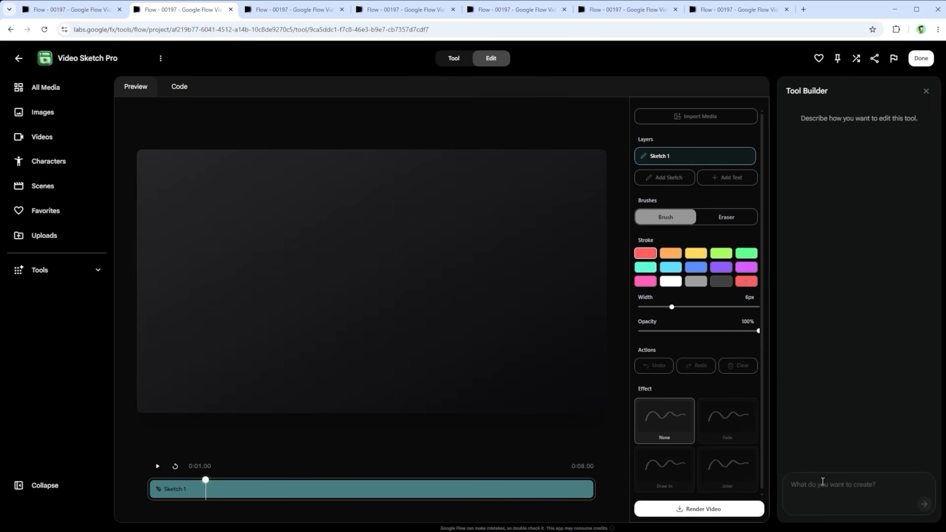
type("Make it much cooler and add two new effects. Create them freely from your own imagination: a cool \"Rap Style\" and an inspiring \"Comic Style\". Name the new styles exactly like that.")
left_click_drag(877, 493, 781, 447)
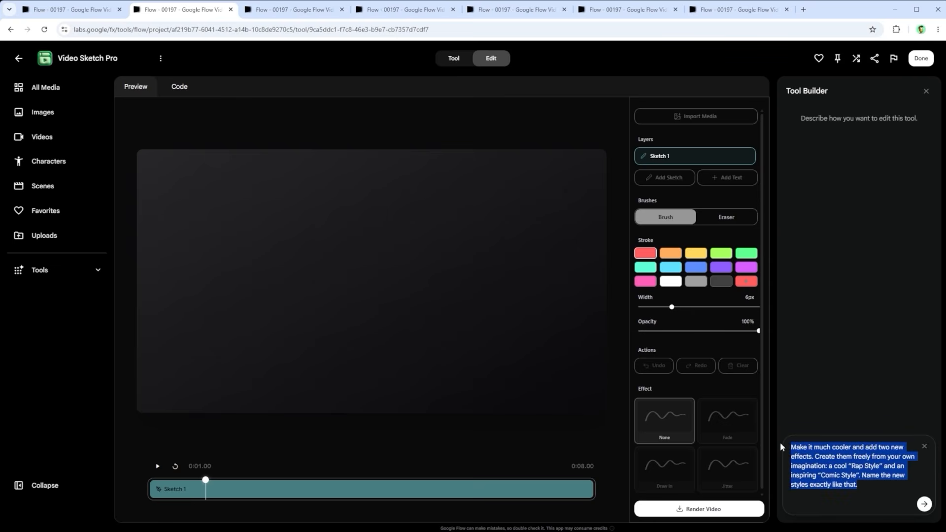
left_click(835, 473)
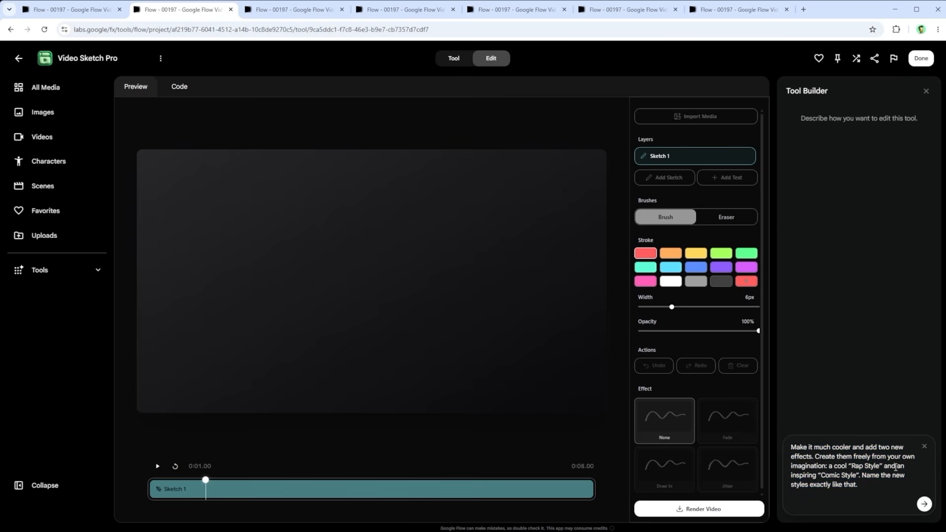
Step: Preview the Comic Style animation of New Text in the remixed Video Sketch Pro and look at the font choices
left_click(298, 13)
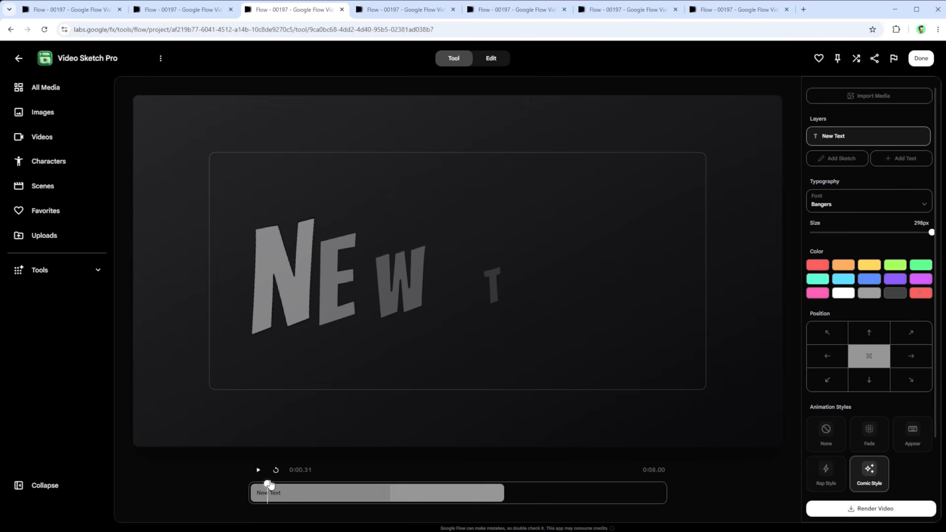
left_click_drag(267, 486, 373, 487)
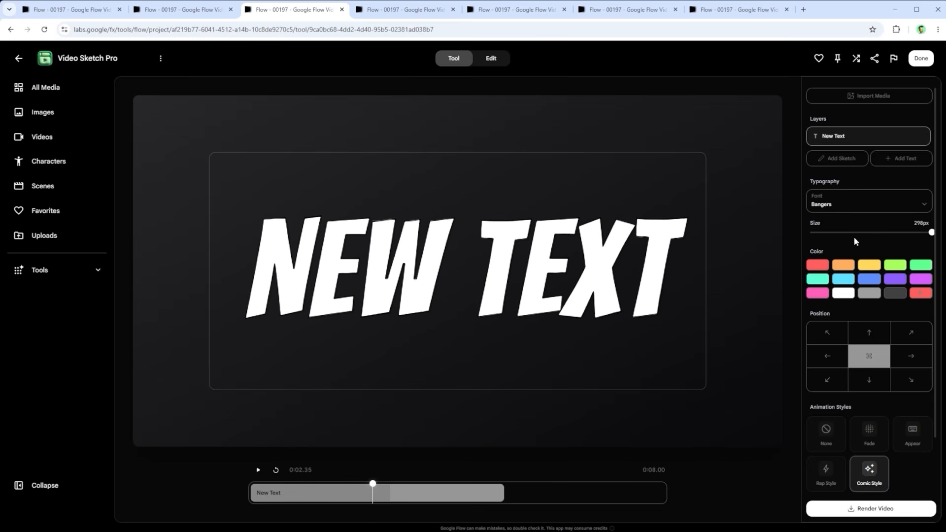
left_click(921, 208)
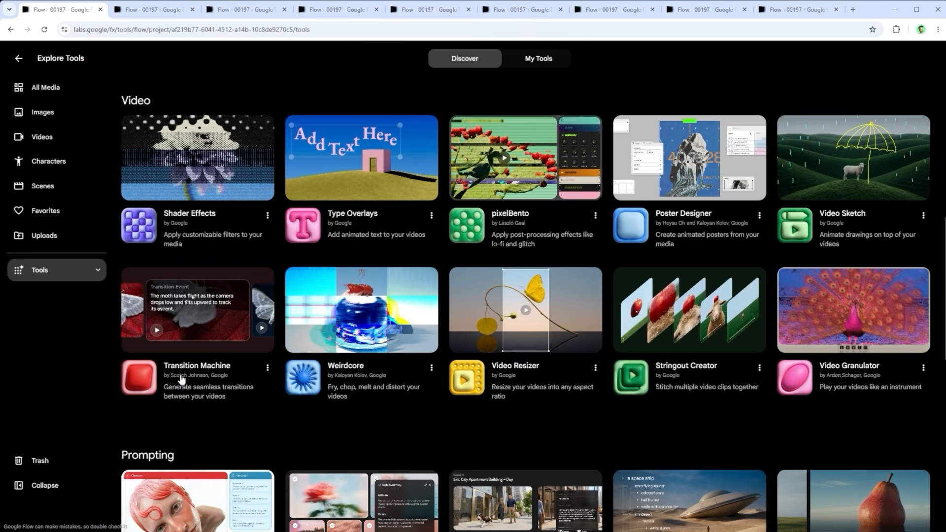
Step: Open Transition Machine, try the 4s and 6s durations, and set the transition length back to 8s
left_click(155, 10)
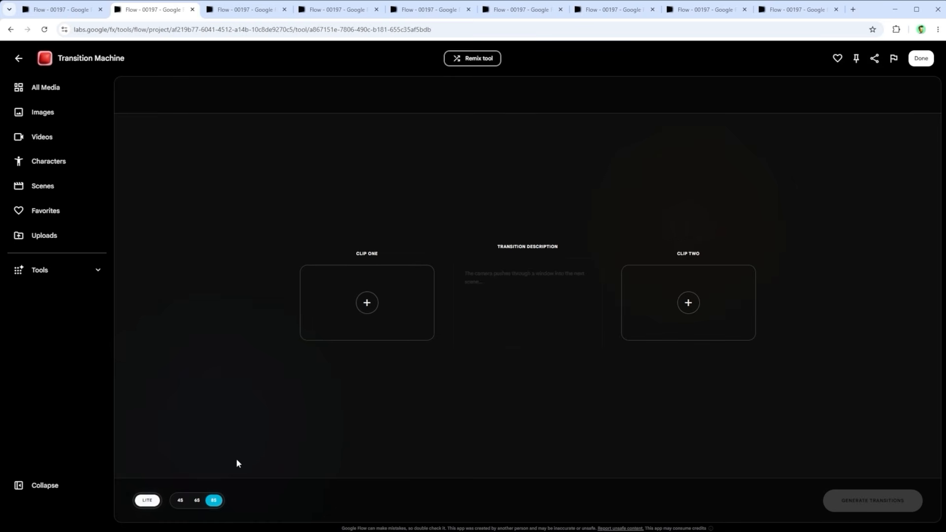
left_click(181, 501)
left_click(197, 500)
left_click(220, 501)
Step: Add the Husky video from the media library to the transition between clips
left_click(238, 12)
left_click(327, 12)
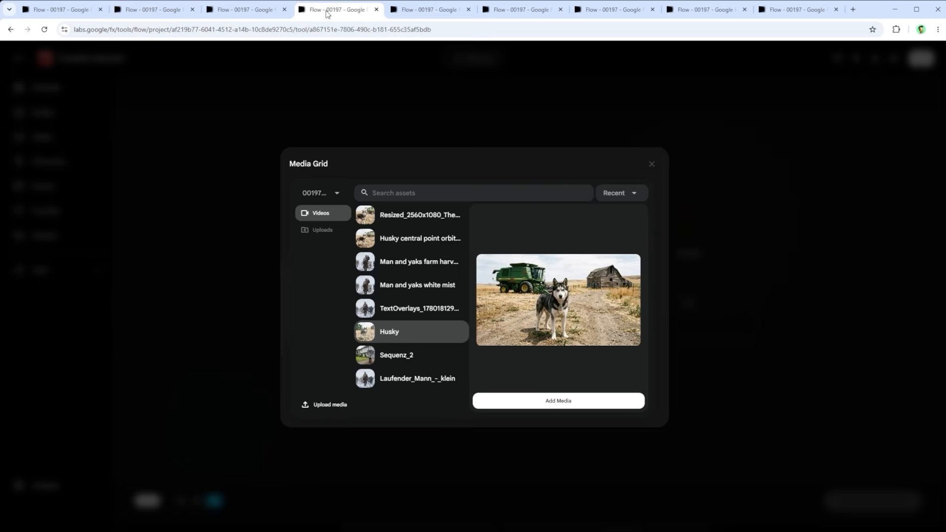
left_click(567, 400)
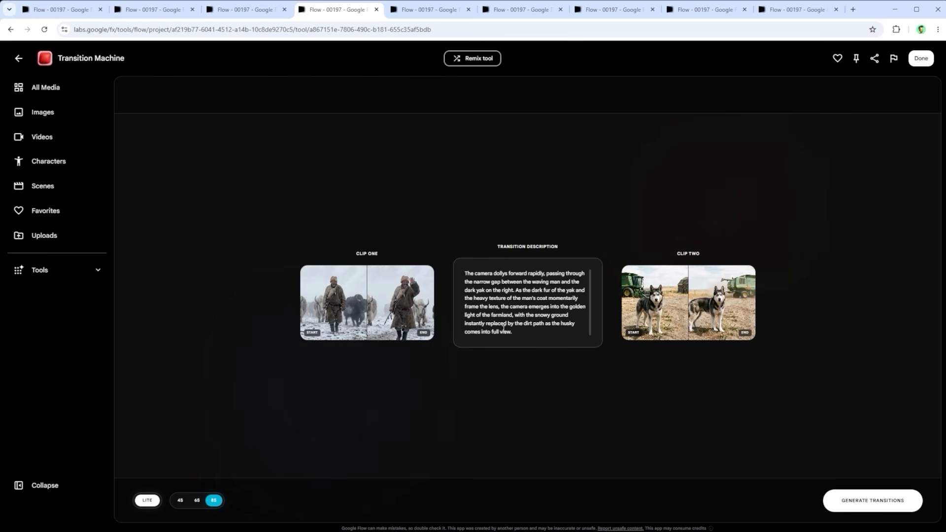
Step: Examine the transition description about the camera movement from the waving man and yaks to the husky
left_click_drag(516, 334, 448, 251)
left_click(537, 307)
triple_click(495, 289)
left_click(527, 317)
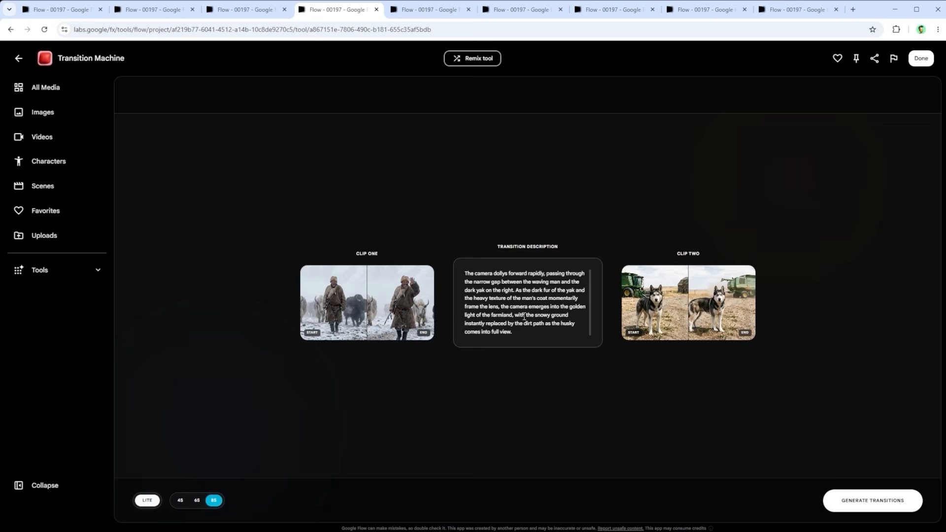
Step: Replace the whole transition description with "camera rotates 180 degrees"
left_click(428, 14)
left_click(547, 300)
key("ctrl+a")
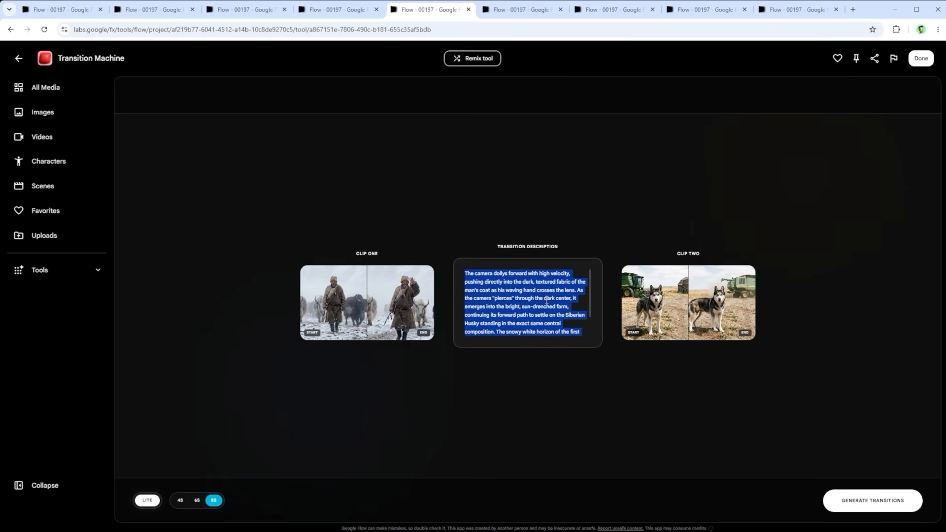
key("BackSpace")
type("camera rotates 180 degrees")
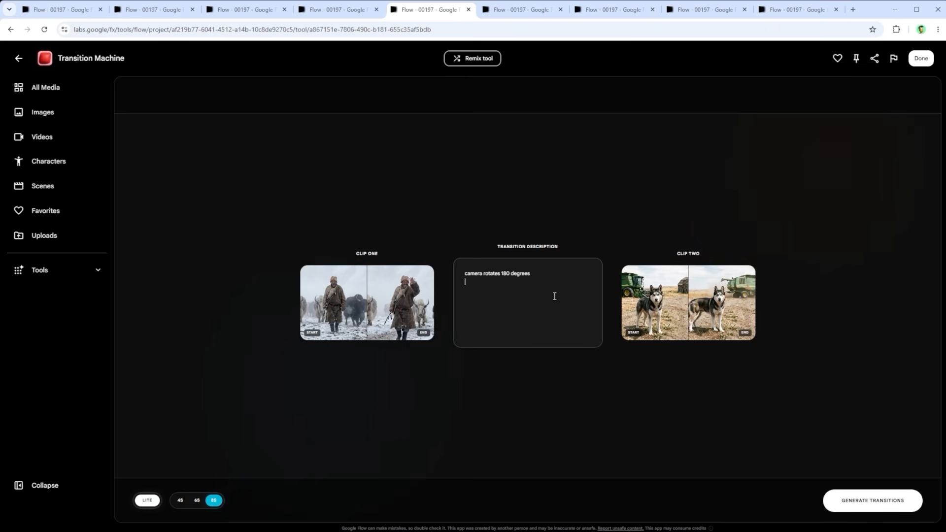
key("ctrl+a")
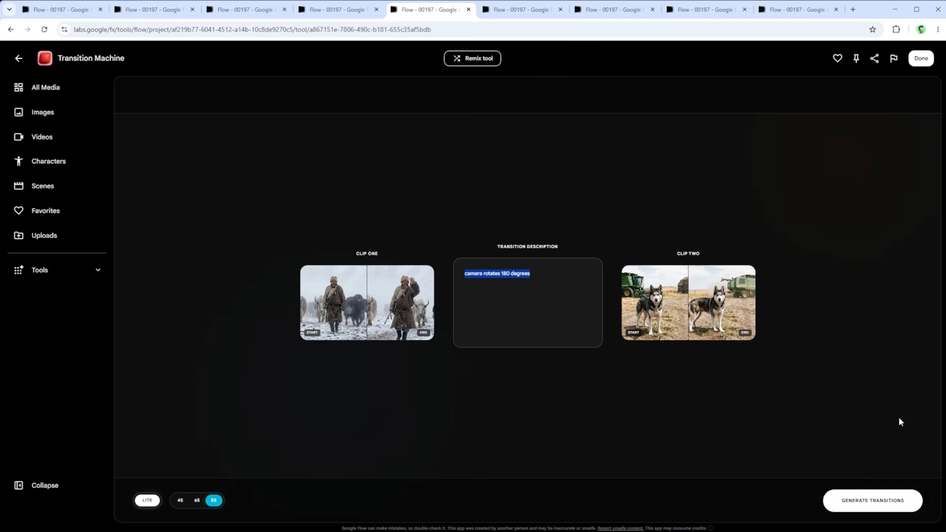
Step: Play the generated transition videos "Man and yaks white mist" and "Man and yaks farm harvester"
left_click(524, 9)
left_click(413, 378)
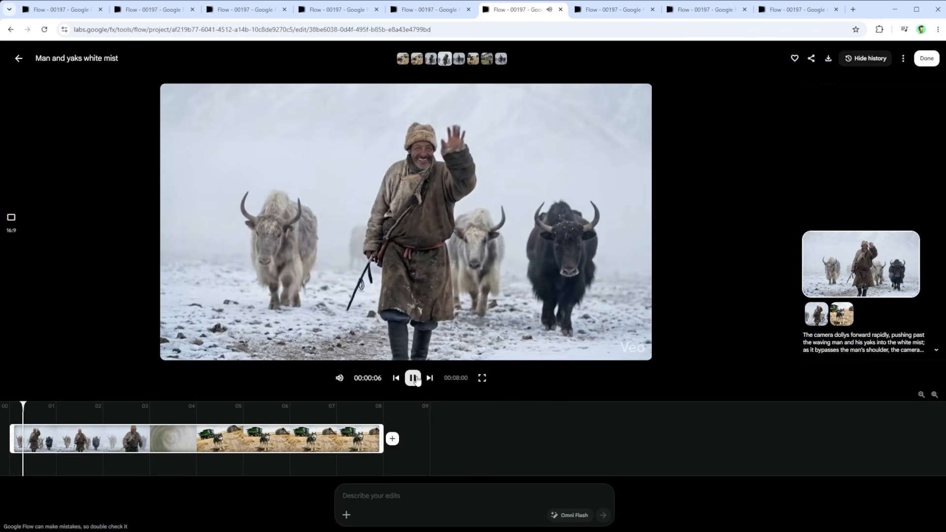
left_click(608, 8)
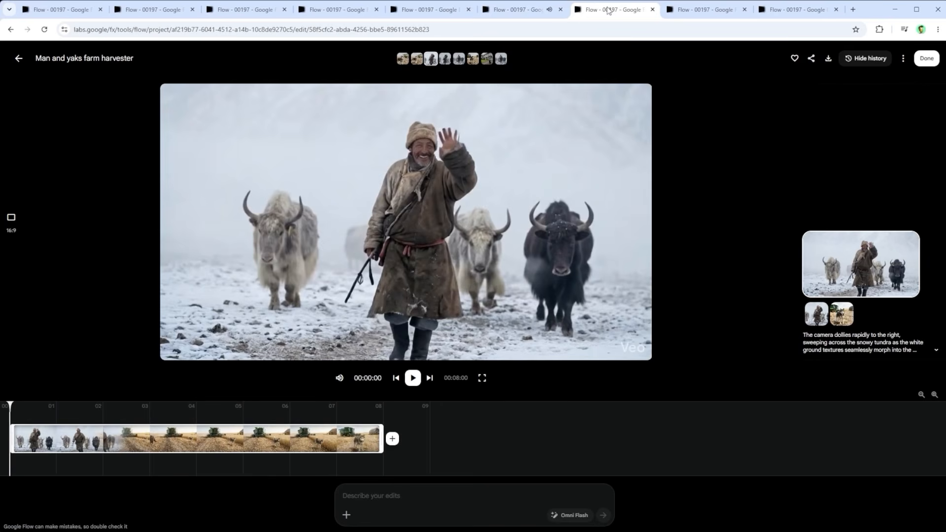
left_click(411, 382)
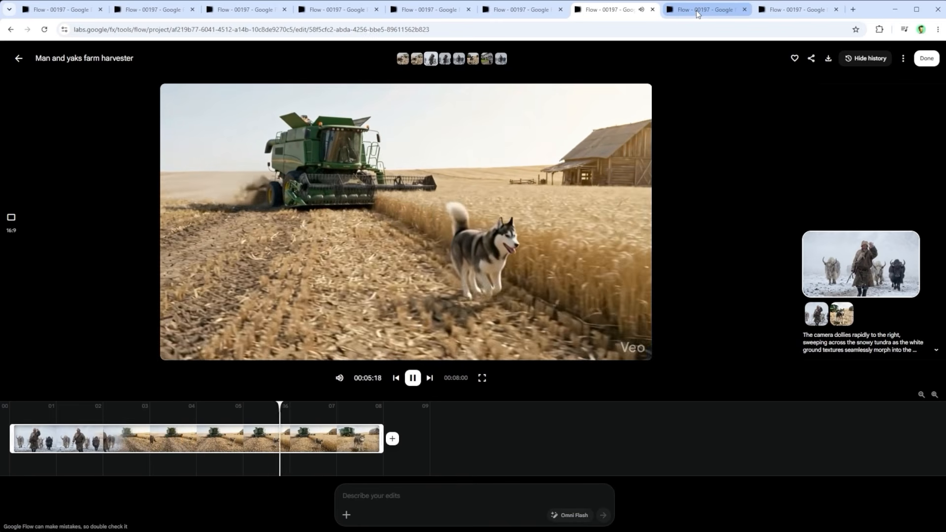
Step: Review the 180-degree orbital transition description between the two husky clips and play the "Husky central point orbital track" video
left_click(697, 10)
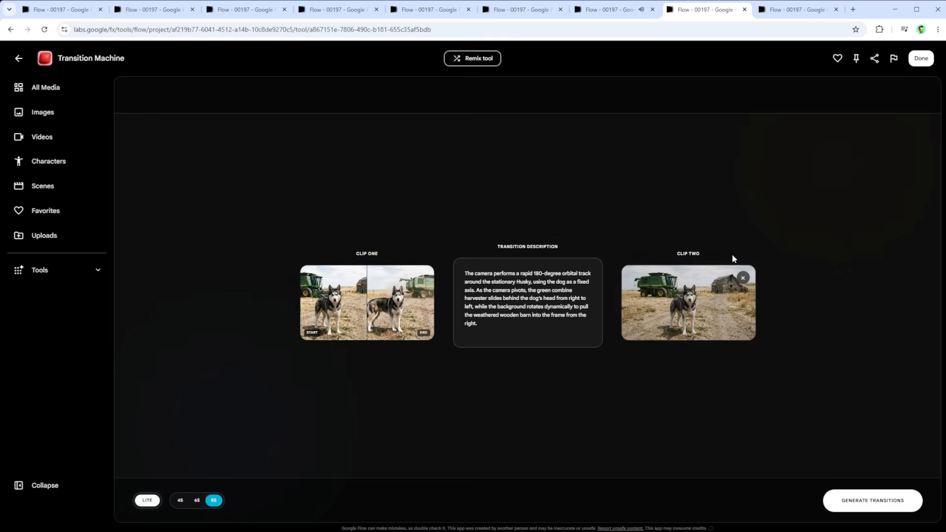
left_click_drag(512, 335, 629, 147)
left_click(789, 14)
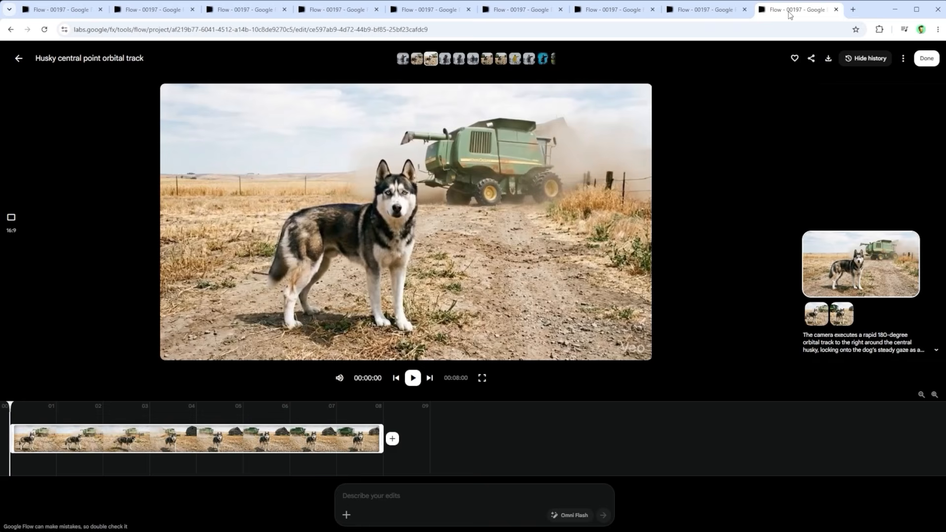
key("space")
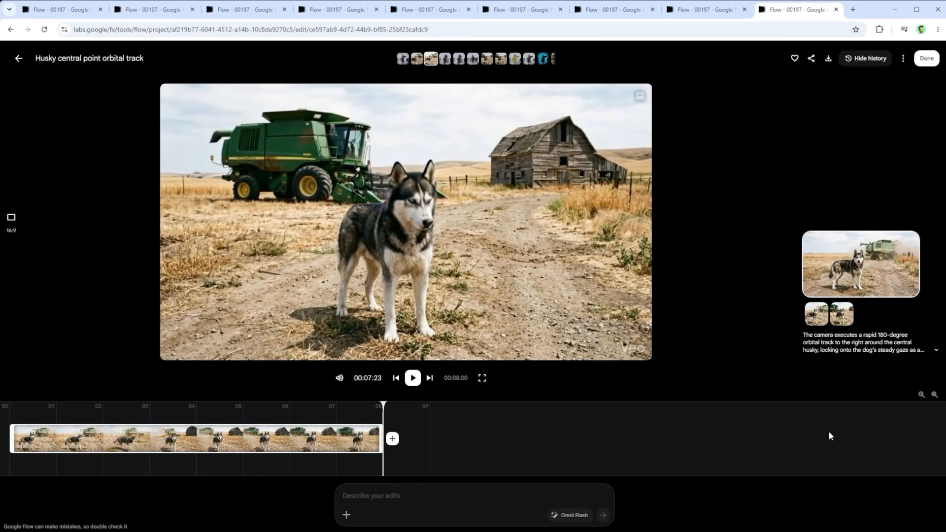
Step: Open Weirdcore with the man-and-yaks video loaded, and toggle the Fry effect off and on to compare the footage
key("ctrl+1")
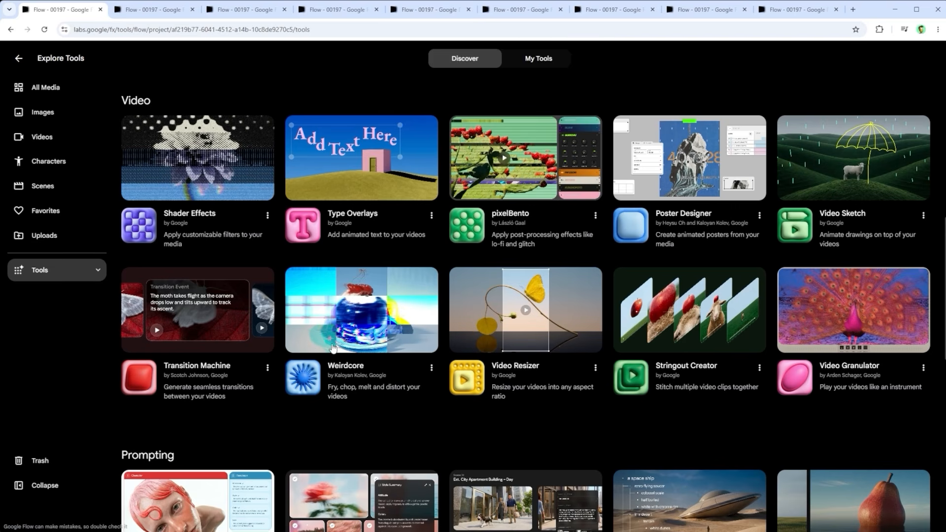
left_click(164, 10)
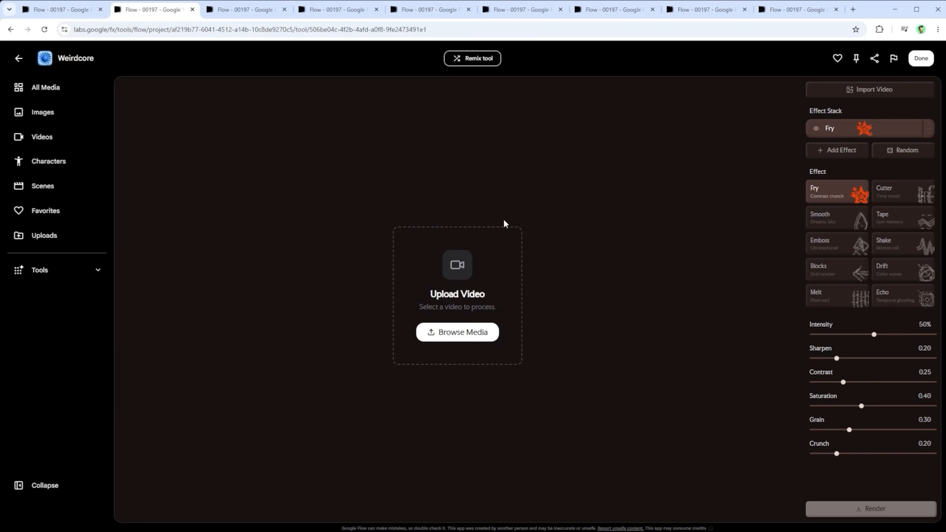
left_click(242, 9)
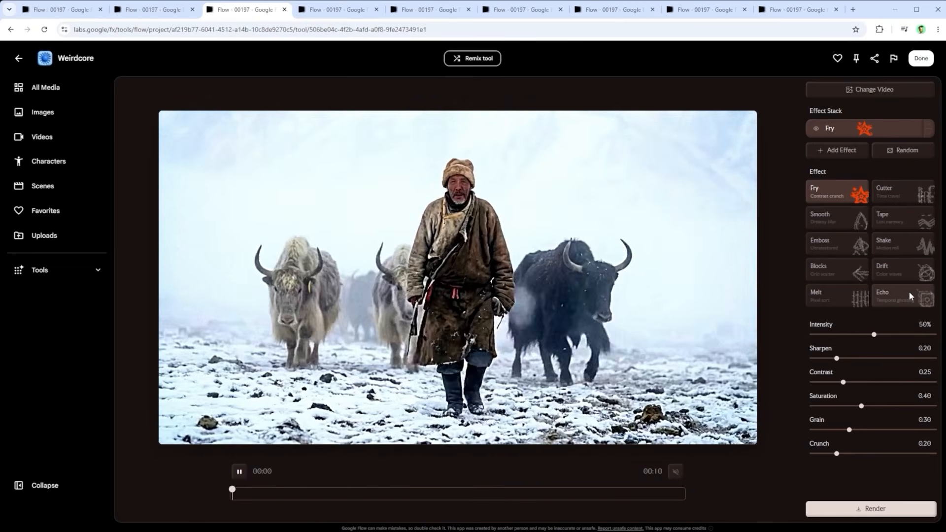
left_click(817, 129)
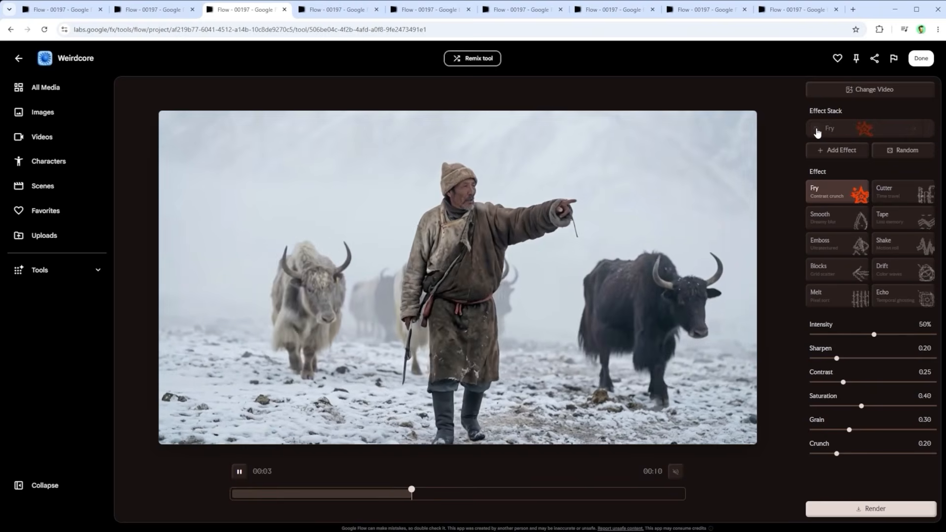
left_click(816, 129)
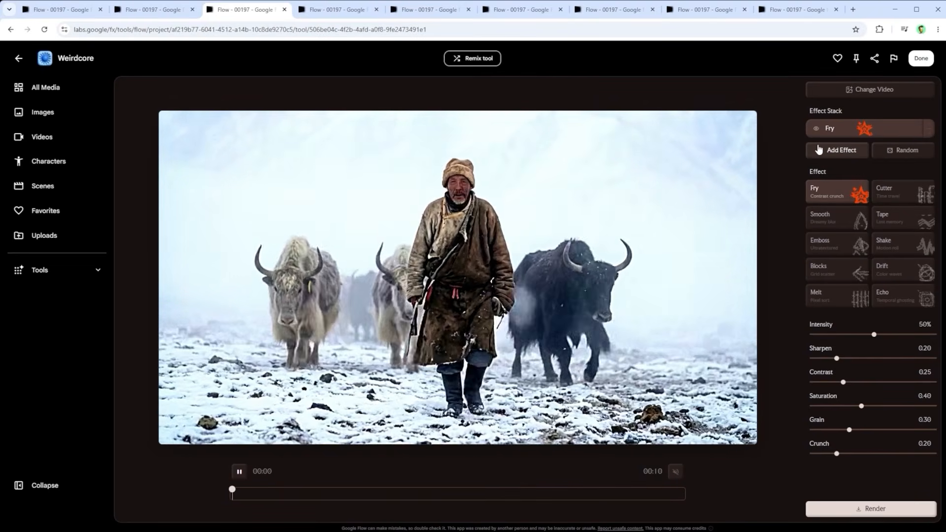
Step: Generate several random effect stacks for the video, ending with Fry, Emboss and Melt
left_click(902, 151)
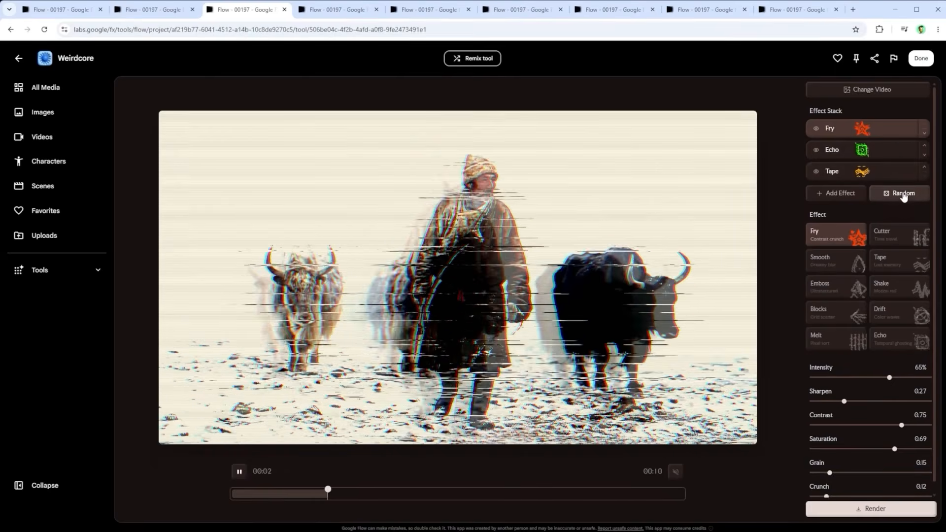
left_click(904, 194)
left_click(903, 195)
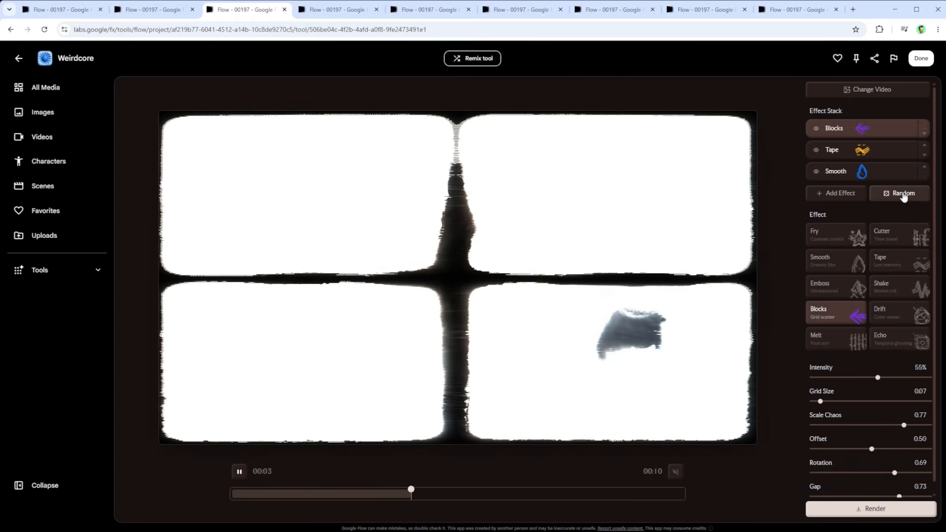
left_click(903, 195)
left_click(904, 194)
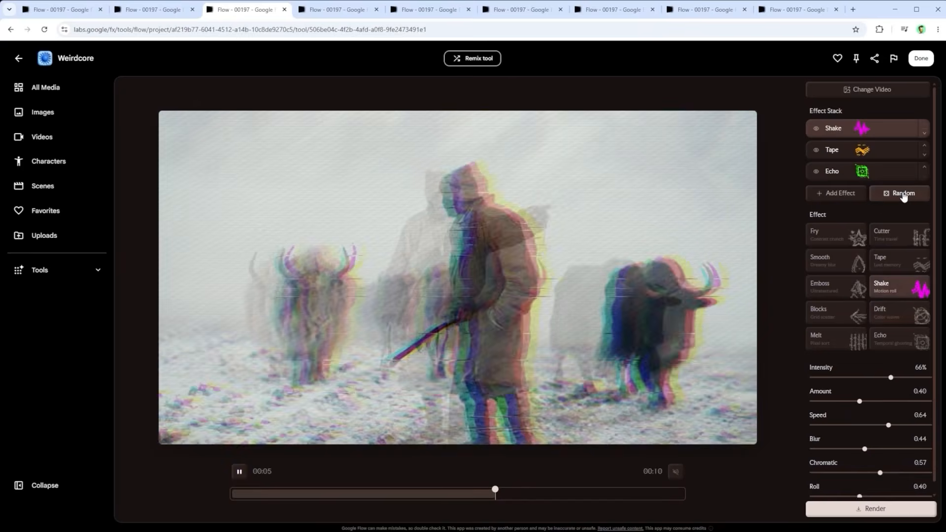
left_click(904, 195)
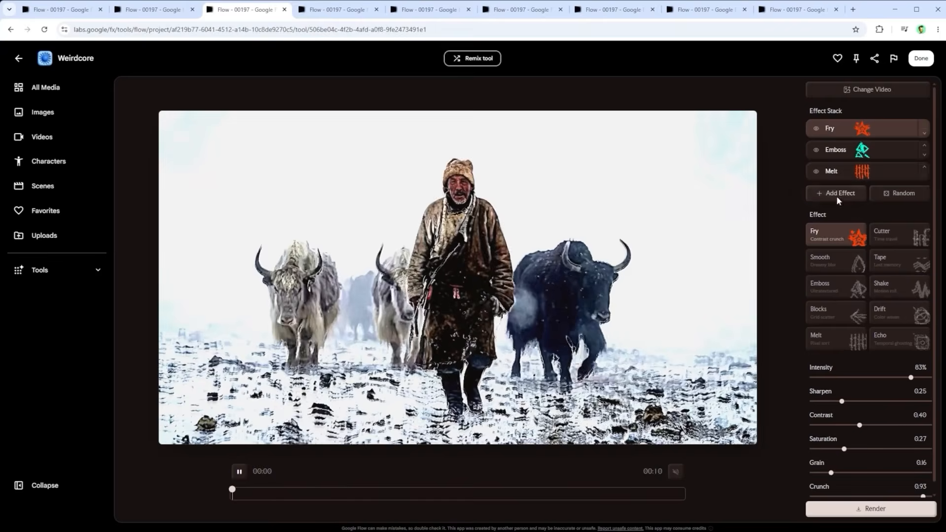
Step: Set the Fry effect's Intensity to 10%, Sharpen to 0.13 and Grain to 0.15
left_click_drag(843, 401, 824, 378)
mouse_move(831, 476)
left_mouse_down()
mouse_move(891, 474)
mouse_move(831, 474)
left_mouse_up()
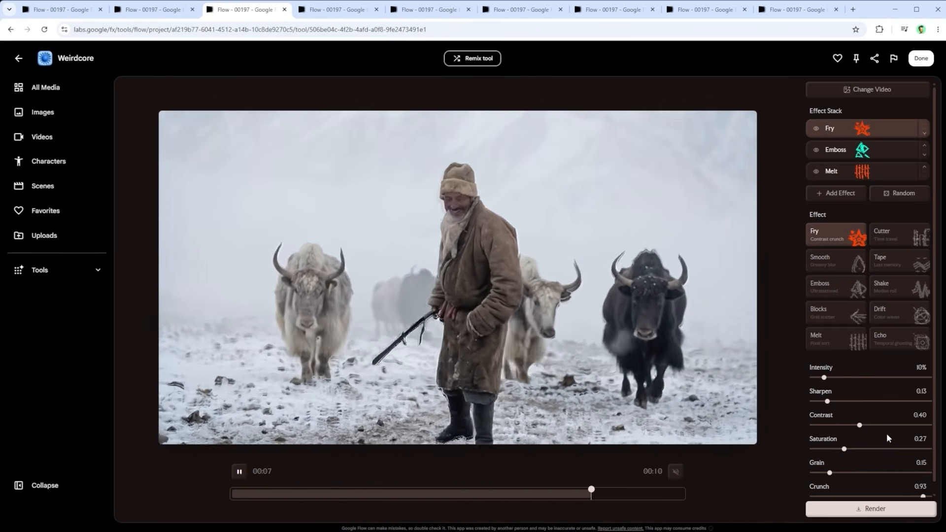
Step: Reorder the effect stack to Melt, Fry, Emboss and turn off the Fry effect
left_click(924, 146)
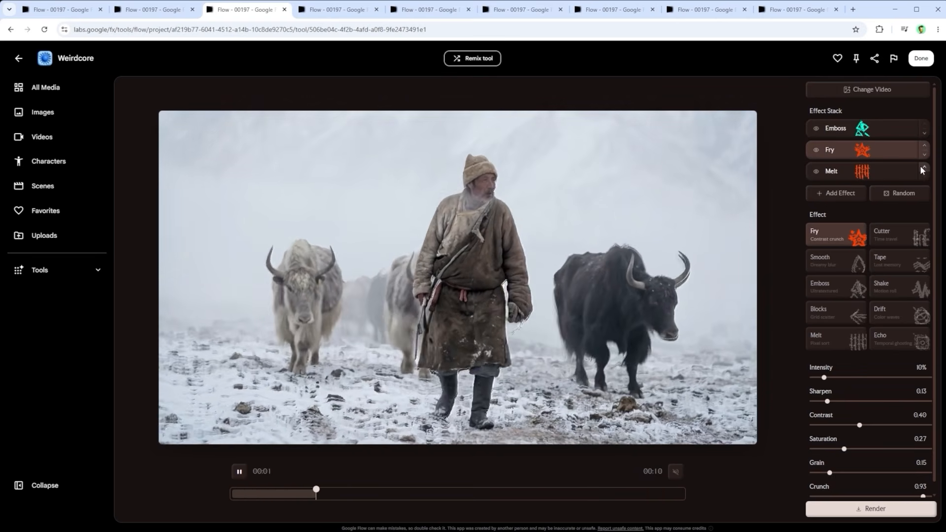
left_click(924, 154)
left_click(924, 133)
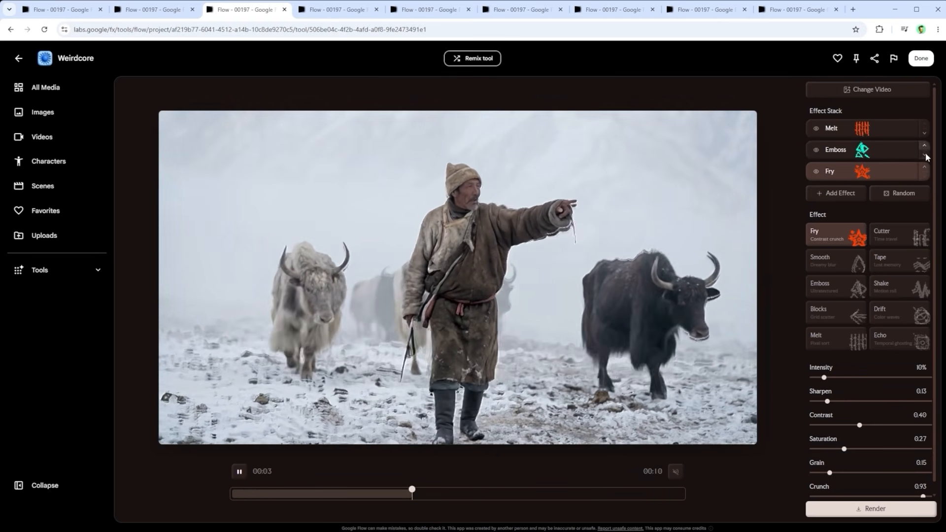
left_click(925, 155)
left_click(816, 150)
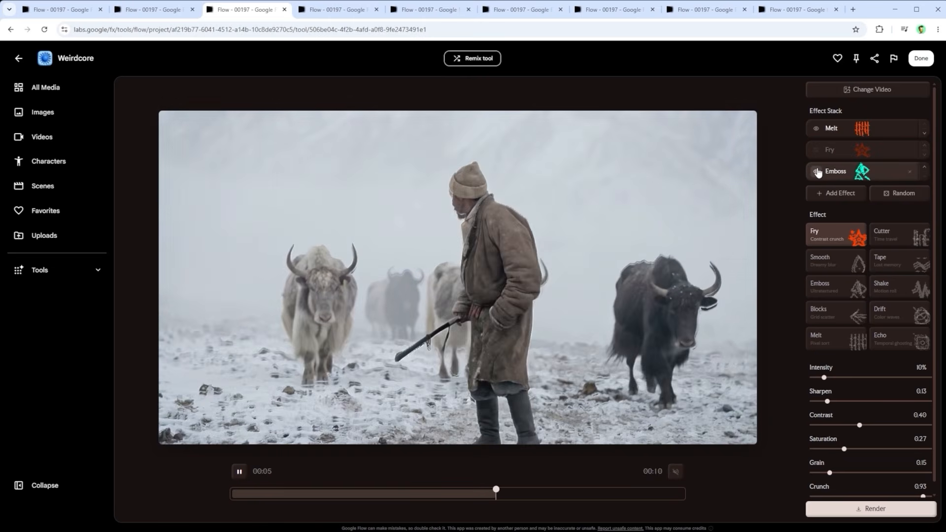
Step: Turn off the Emboss effect so that only Melt stays active in the Weirdcore stack
left_click(816, 171)
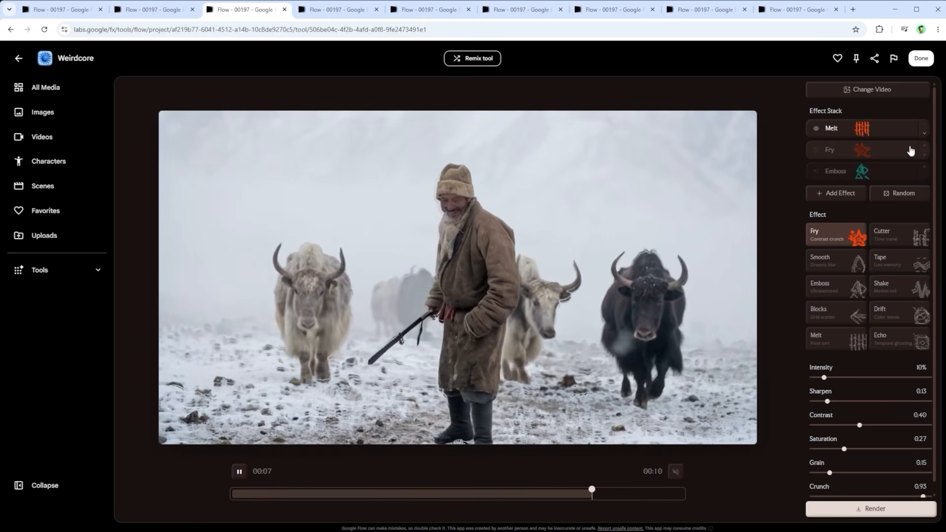
left_click(911, 155)
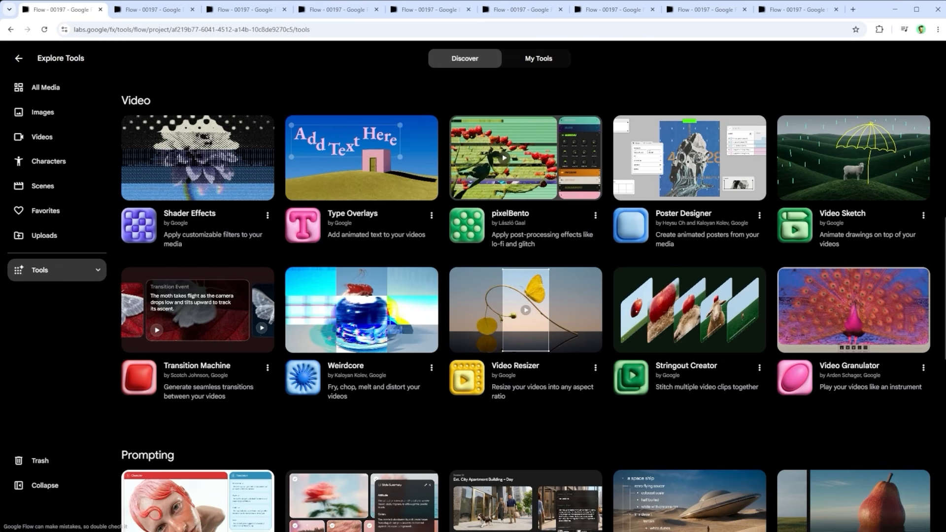
Step: Open Video Resizer with the man-and-yaks video and reframe it to fill a 21:9 output, shifted slightly upward
left_click(153, 15)
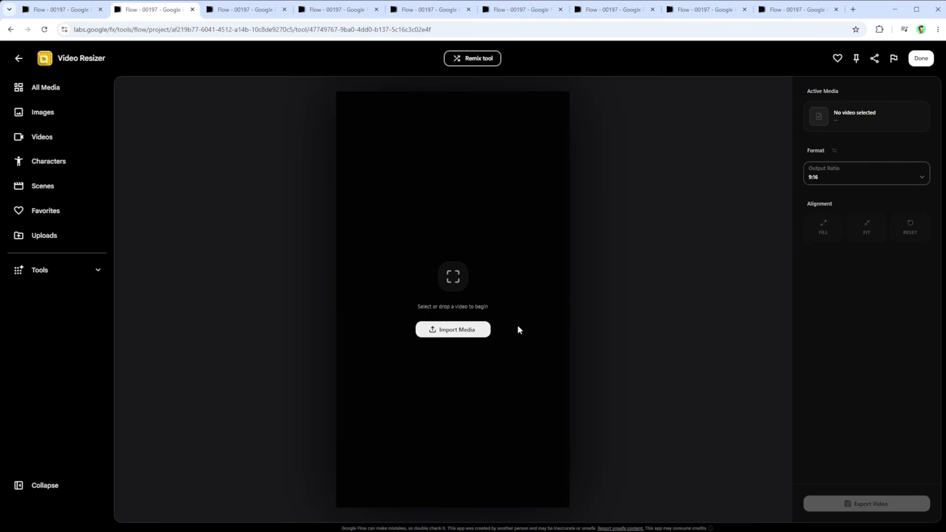
left_click(245, 10)
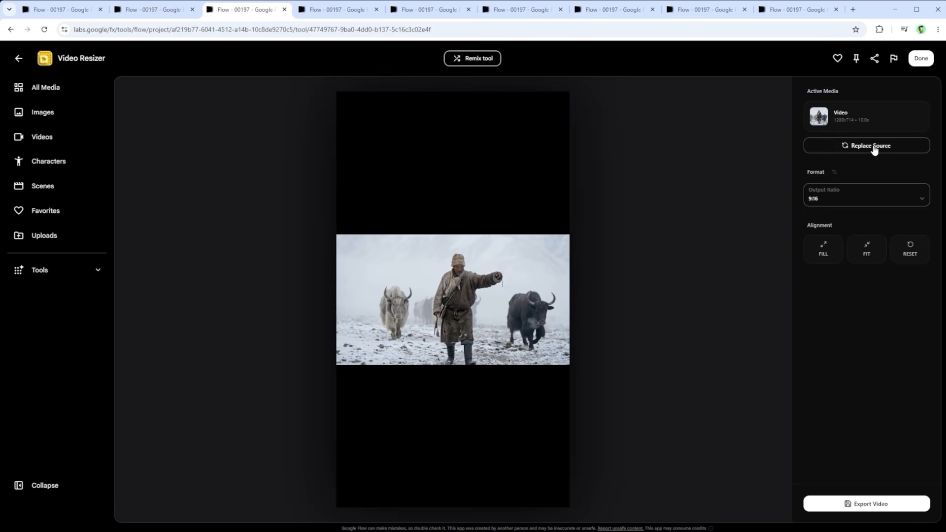
left_click(860, 201)
scroll(853, 239, "down", 1)
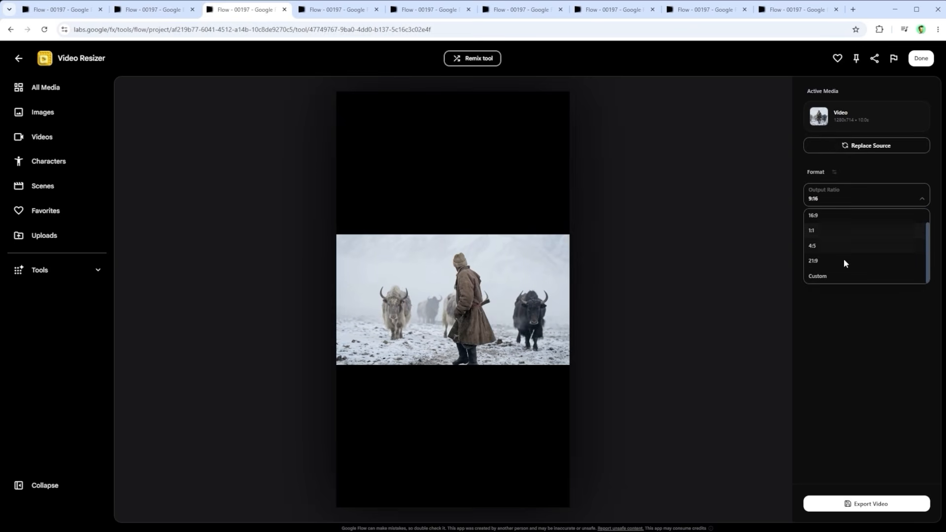
left_click(837, 262)
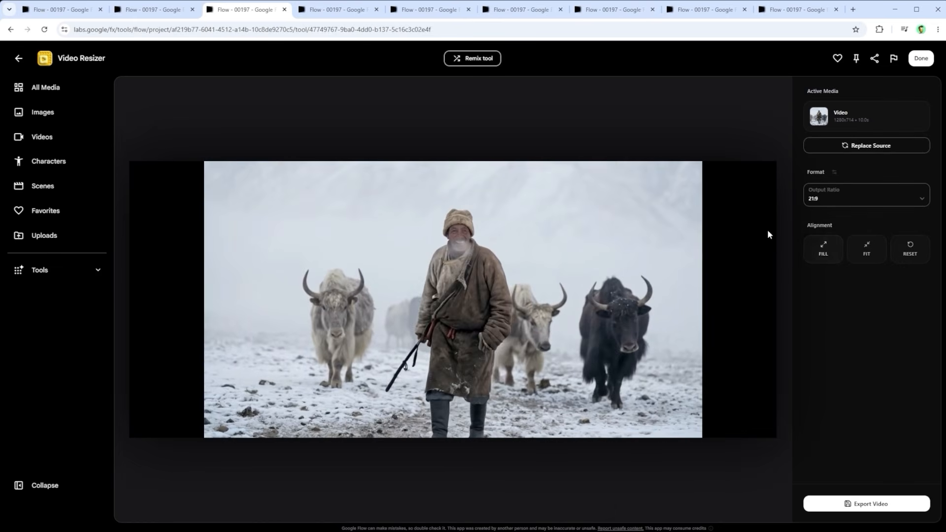
left_click(819, 251)
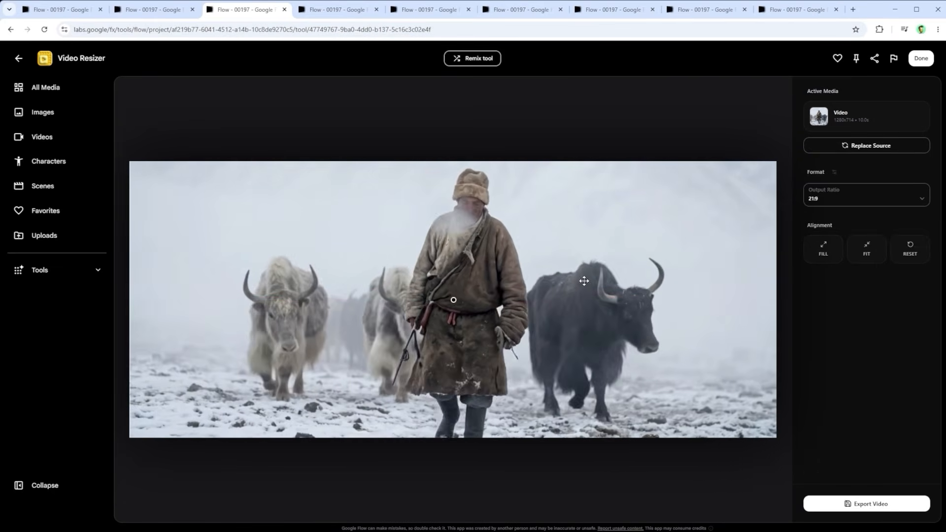
mouse_move(569, 317)
left_mouse_down()
mouse_move(567, 261)
mouse_move(567, 277)
left_mouse_up()
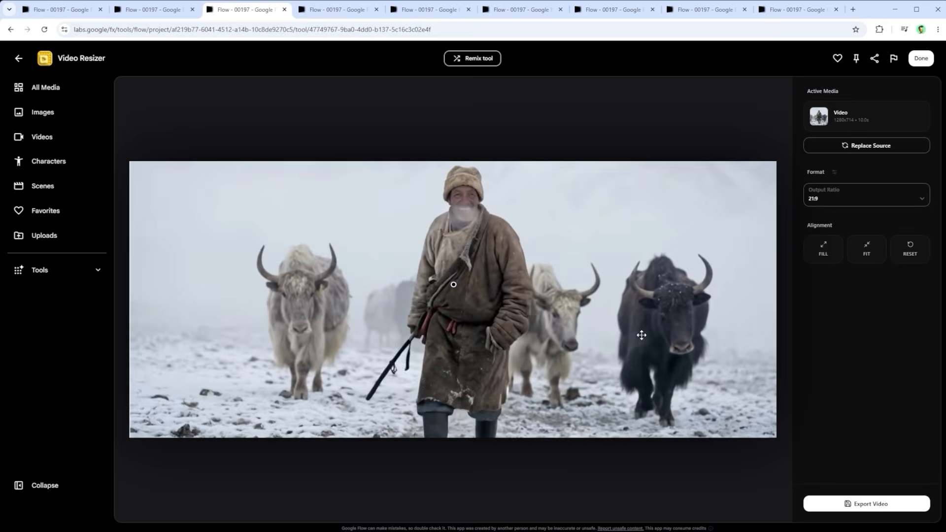
Step: Change the output ratio to Custom, then fill the frame with the video and shift the footage upward
left_click(856, 202)
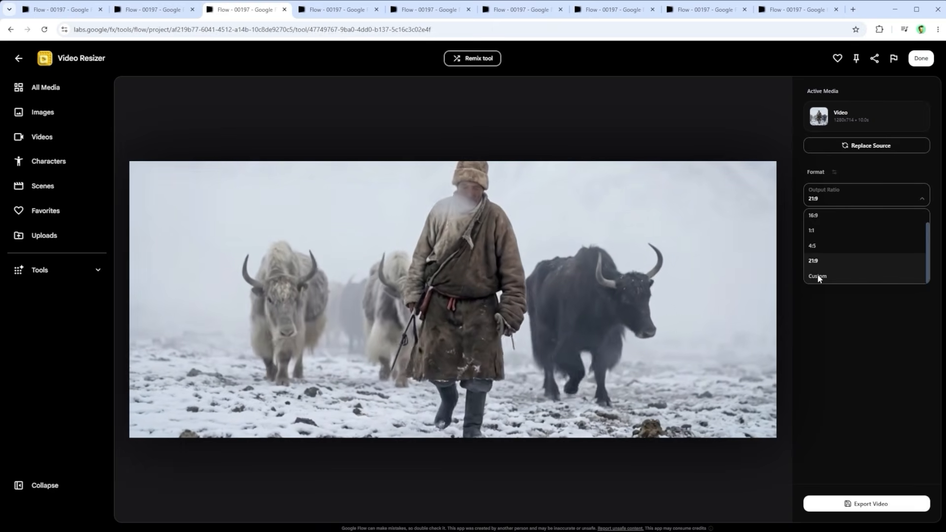
left_click(819, 277)
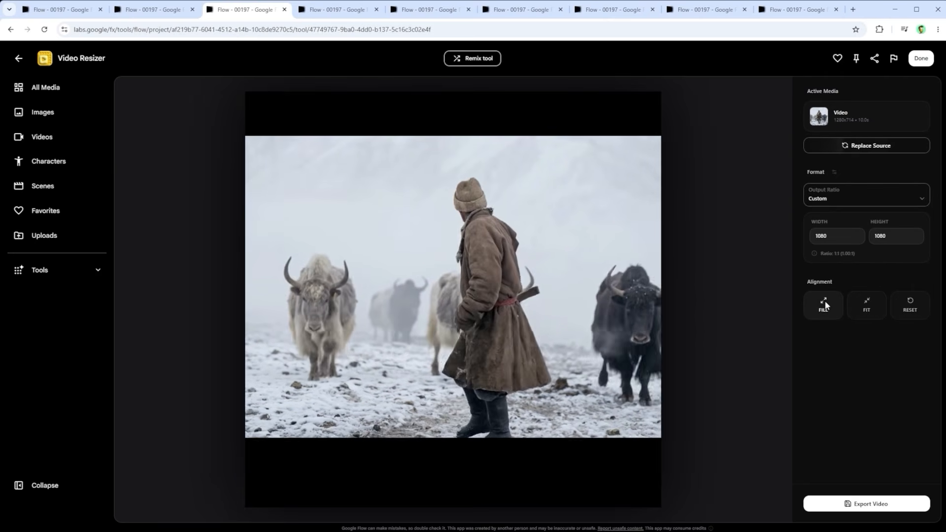
left_click(825, 301)
mouse_move(529, 289)
left_mouse_down()
mouse_move(547, 270)
mouse_move(538, 261)
mouse_move(545, 250)
left_mouse_up()
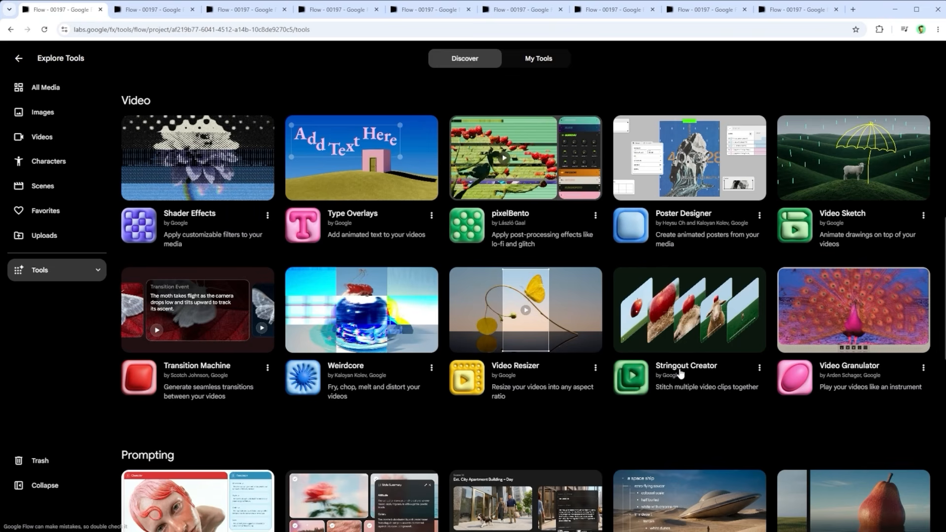
Step: Open Stringout Creator with the man-and-yaks clip on the timeline and check the aspect ratio options
left_click(157, 11)
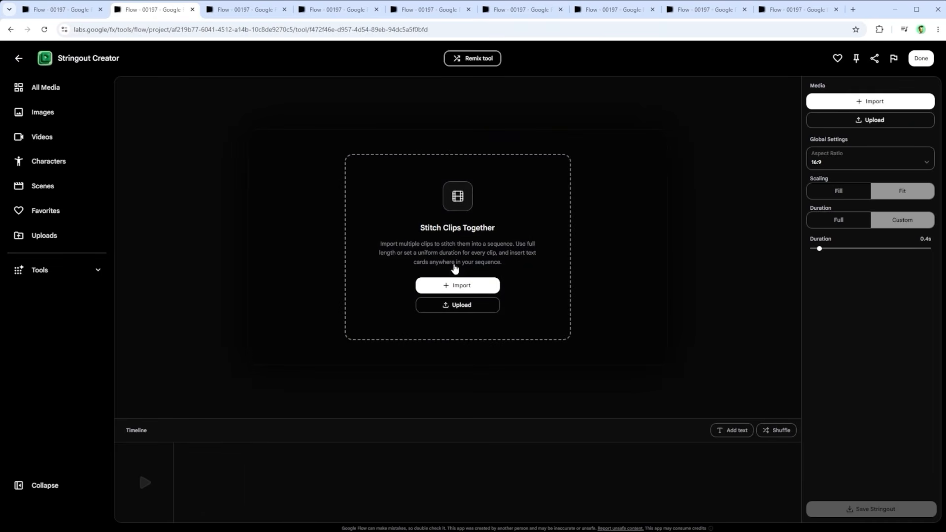
left_click(245, 12)
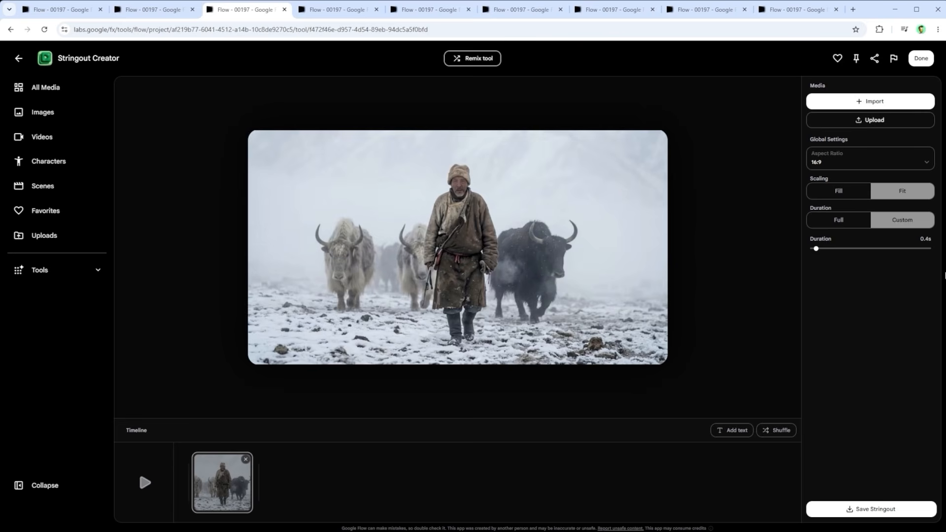
left_click(832, 159)
left_click(834, 162)
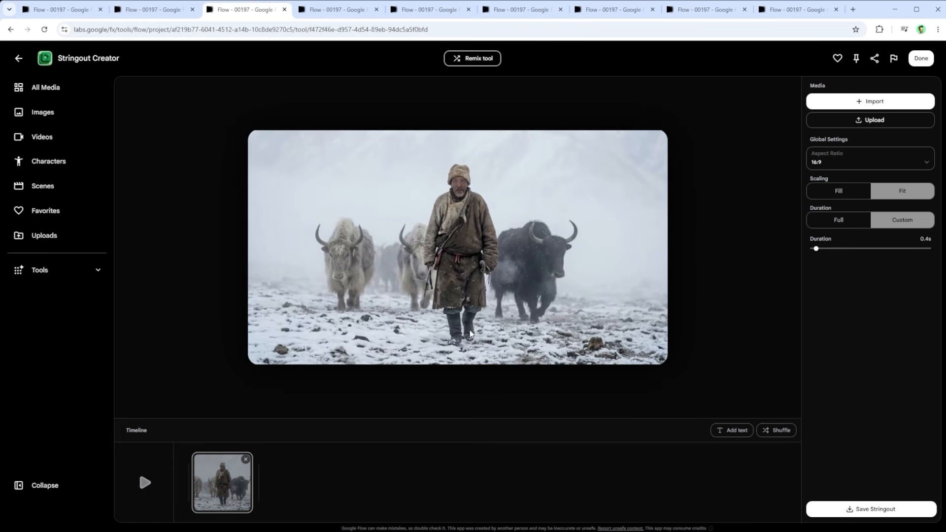
Step: Add the husky clip to the timeline with a "Chapter Name" text card between the two clips and a 2.4 s custom duration
left_click(333, 11)
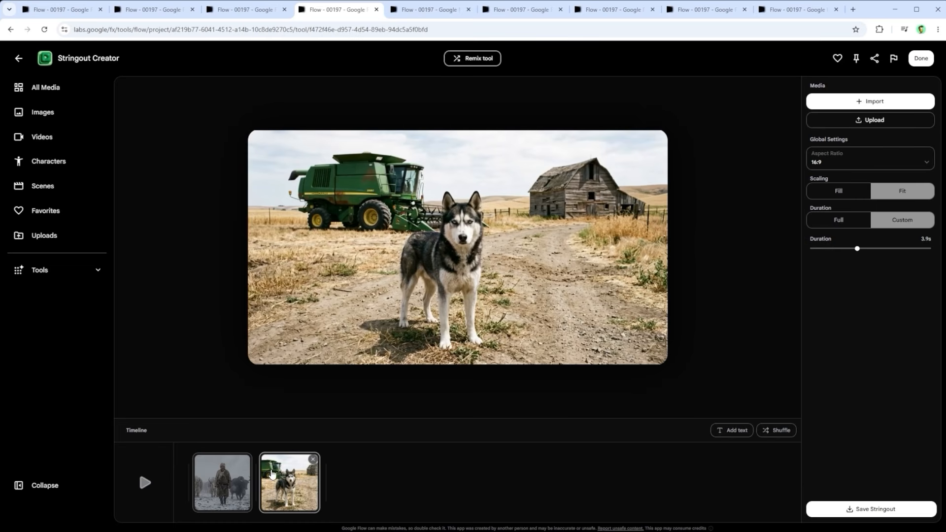
mouse_move(258, 473)
mouse_move(325, 478)
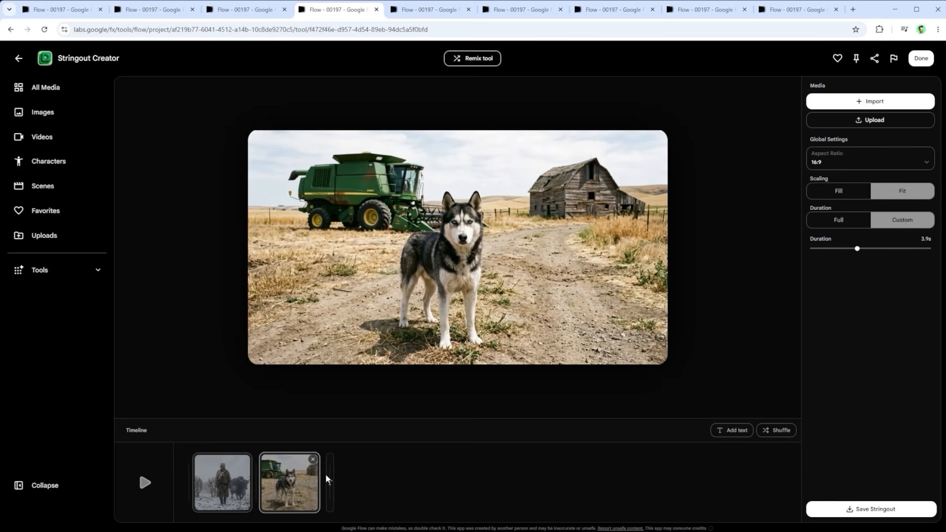
left_click(416, 10)
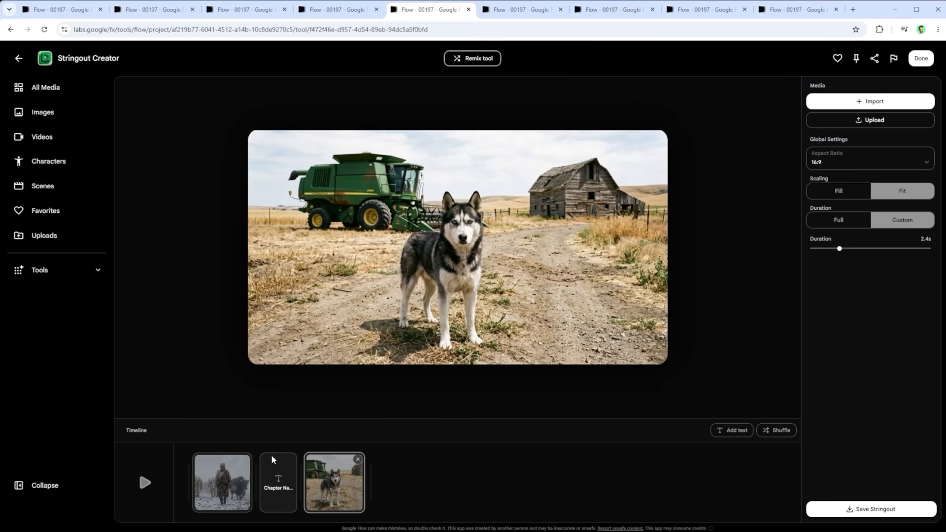
Step: Play back the stitched sequence and examine the text card's wording and font options
left_click(274, 480)
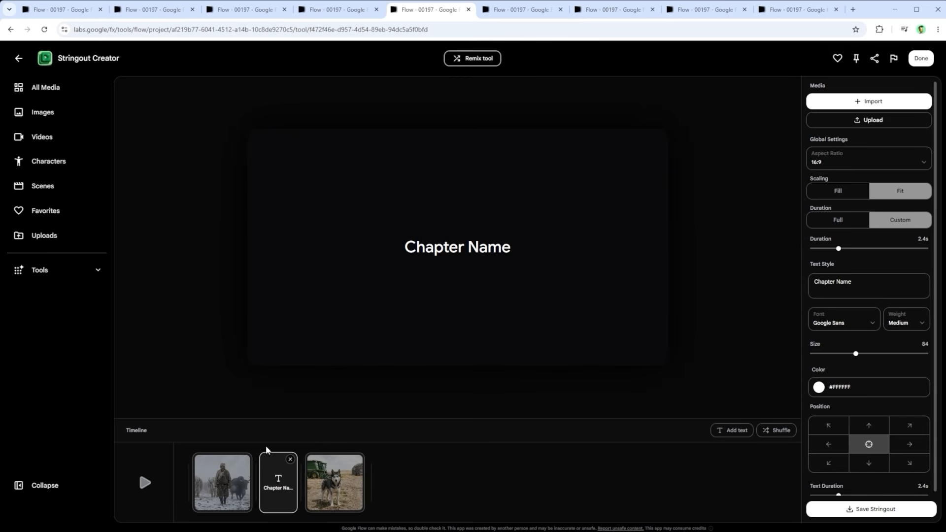
left_click(145, 483)
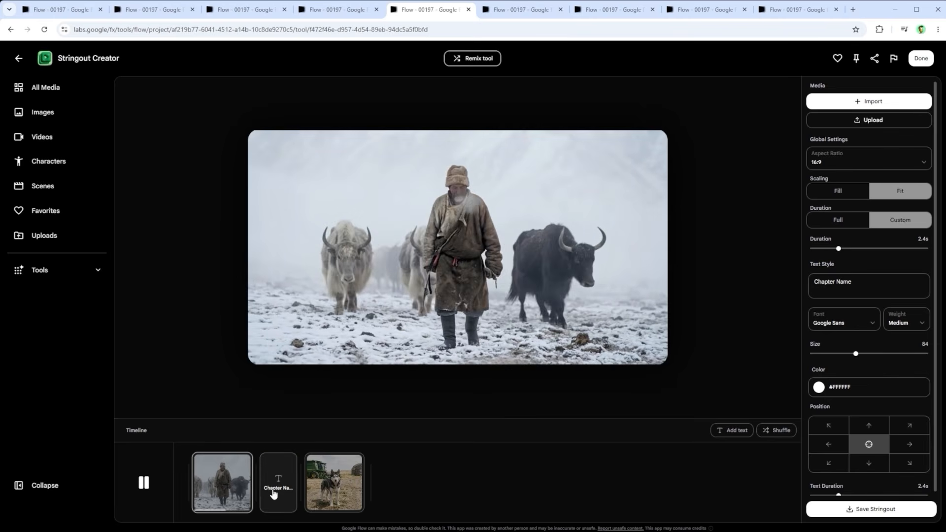
left_click_drag(853, 282, 818, 279)
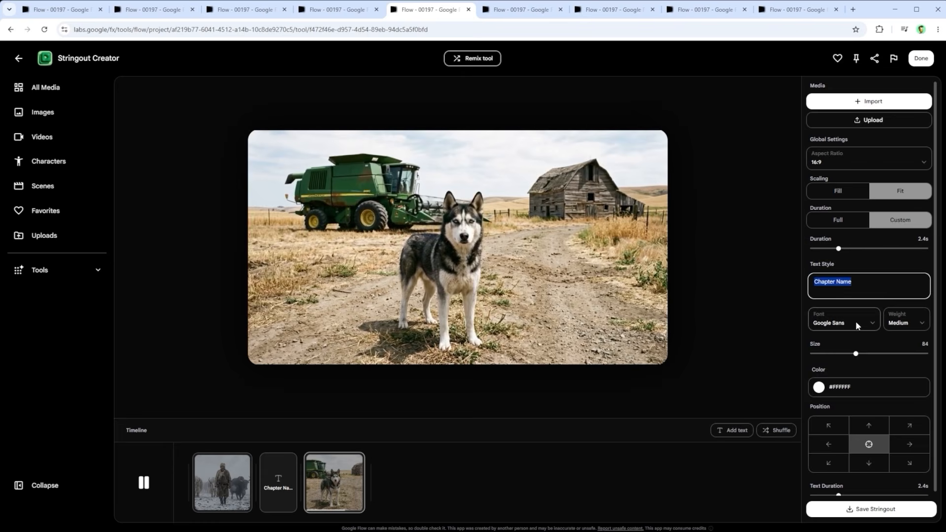
left_click(857, 324)
left_click(854, 323)
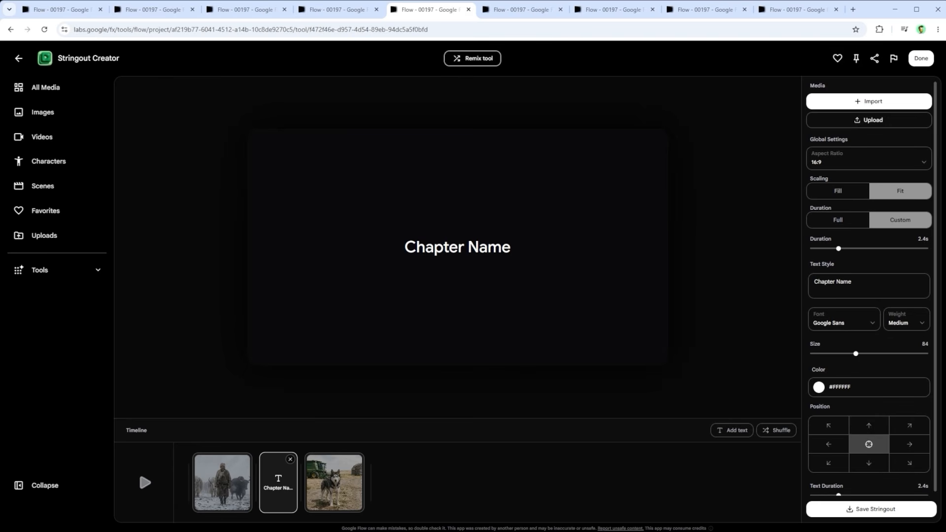
Step: Open Video Granulator from the video tools with the man-and-yaks video loaded and play it
key("ctrl+1")
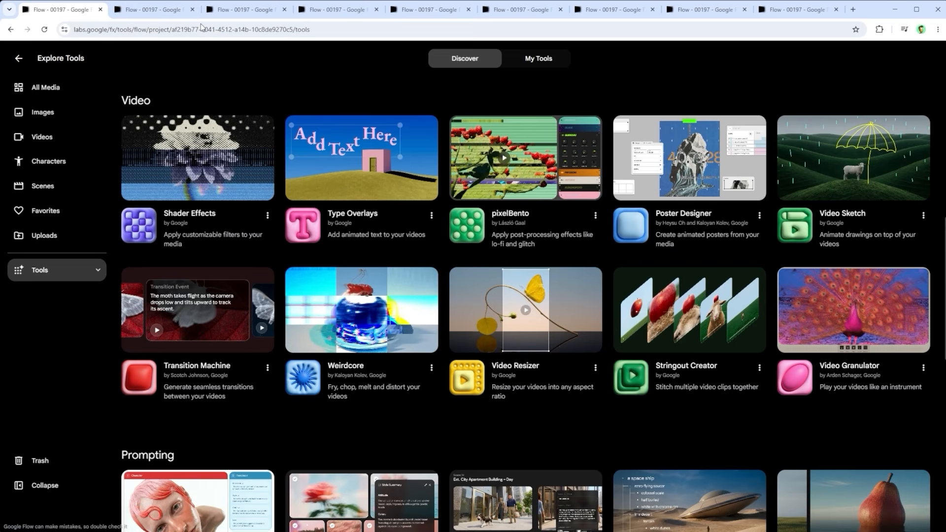
left_click(152, 11)
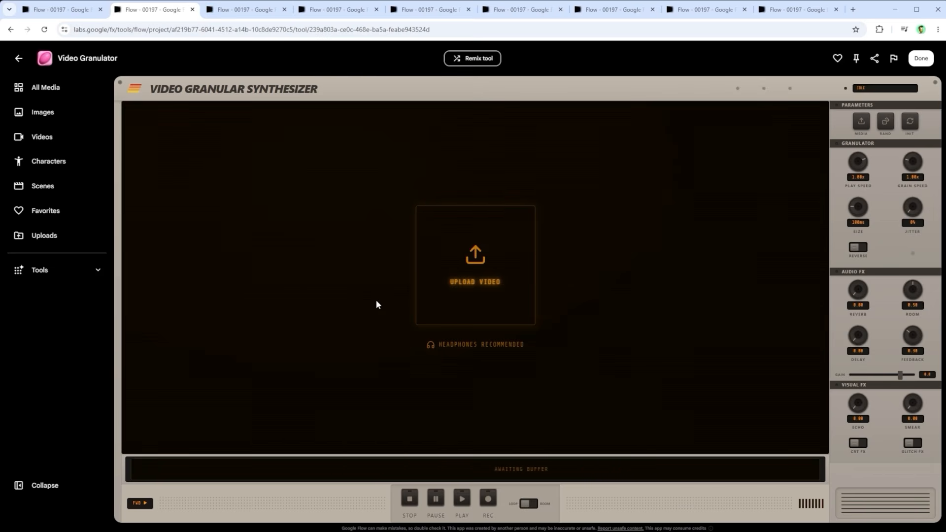
left_click(237, 10)
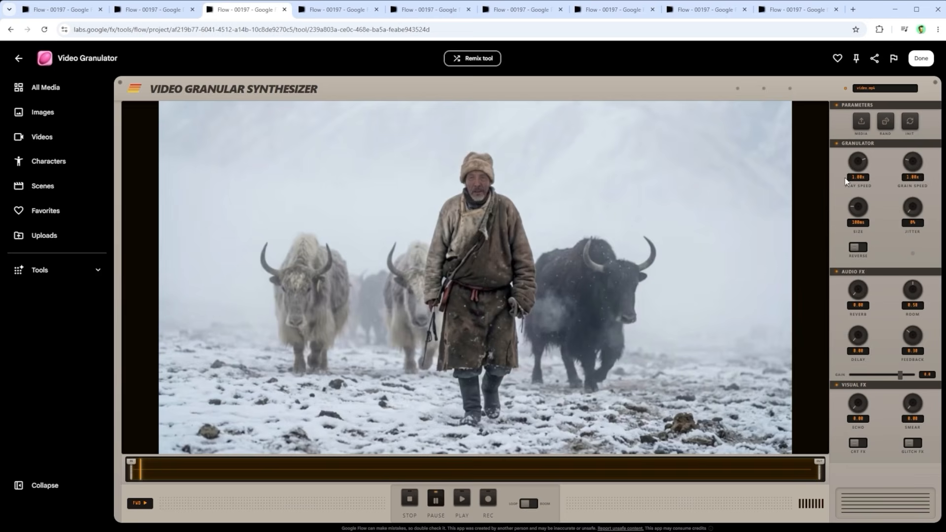
left_click(463, 499)
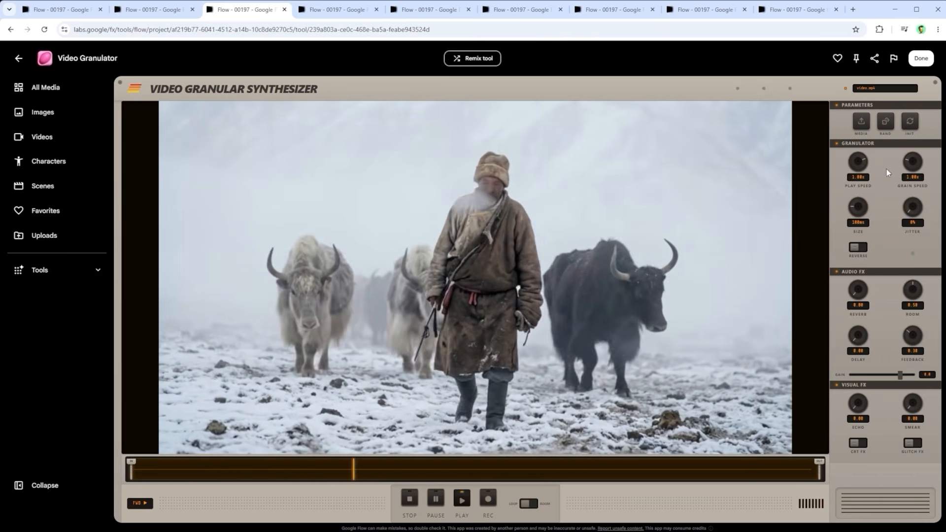
Step: Set the granulator's play speed to -2.00x and raise its grain speed, size, echo and smear
left_click_drag(861, 159, 714, 181)
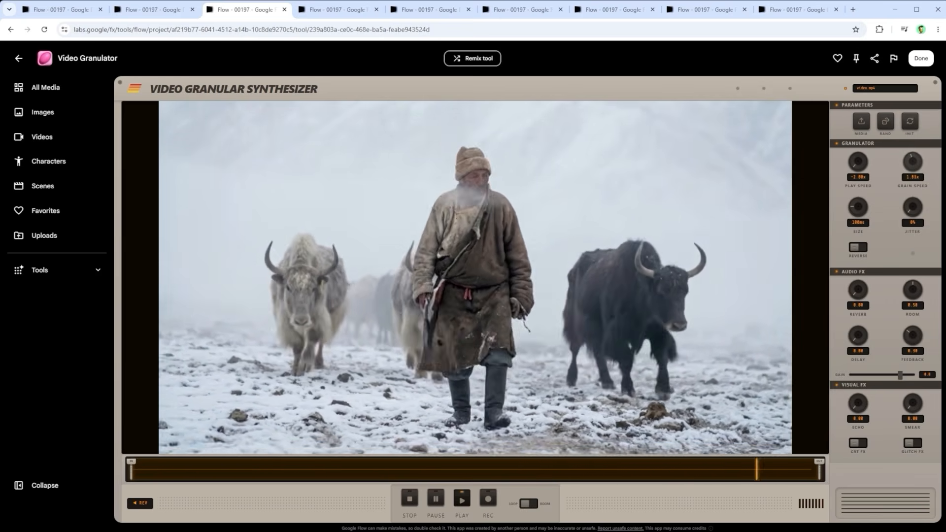
left_click_drag(912, 162, 915, 44)
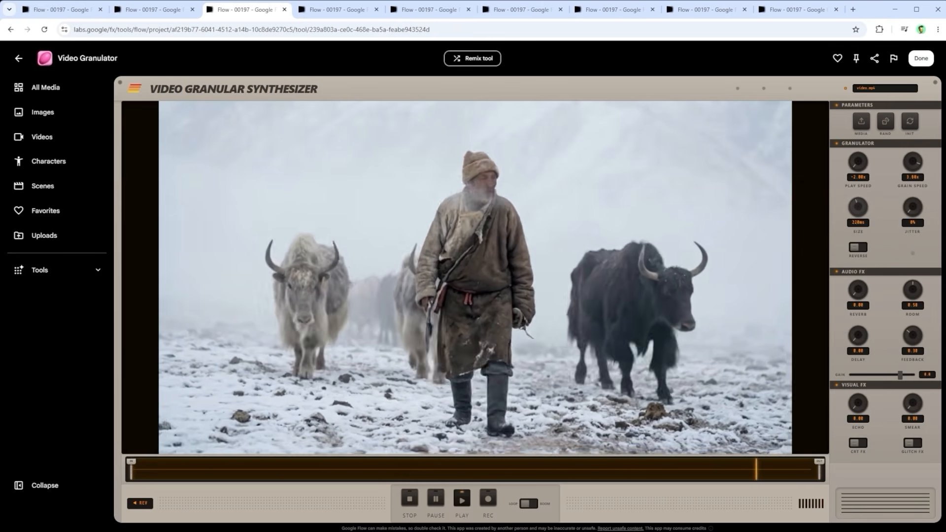
left_click_drag(865, 212, 917, 120)
left_click_drag(858, 405, 916, 356)
left_click_drag(913, 405, 916, 319)
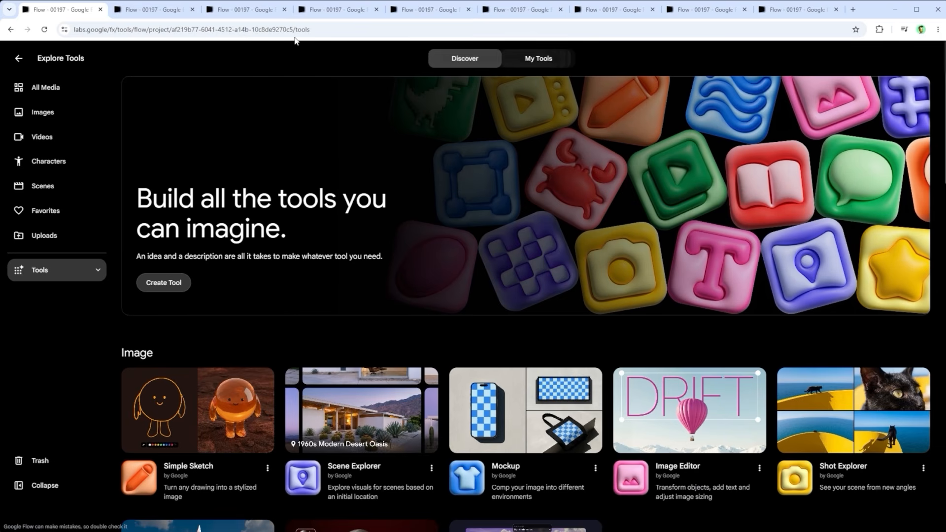
Step: Create a new tool from the pasted Video Look Modifier prompt with Drone, Side, Light, Dark, Snow and Fog looks
left_click(143, 11)
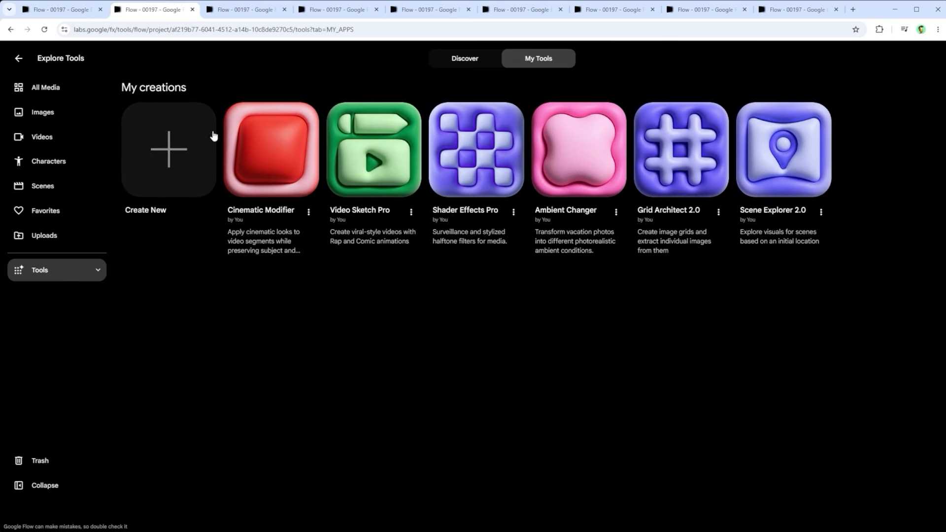
left_click(234, 9)
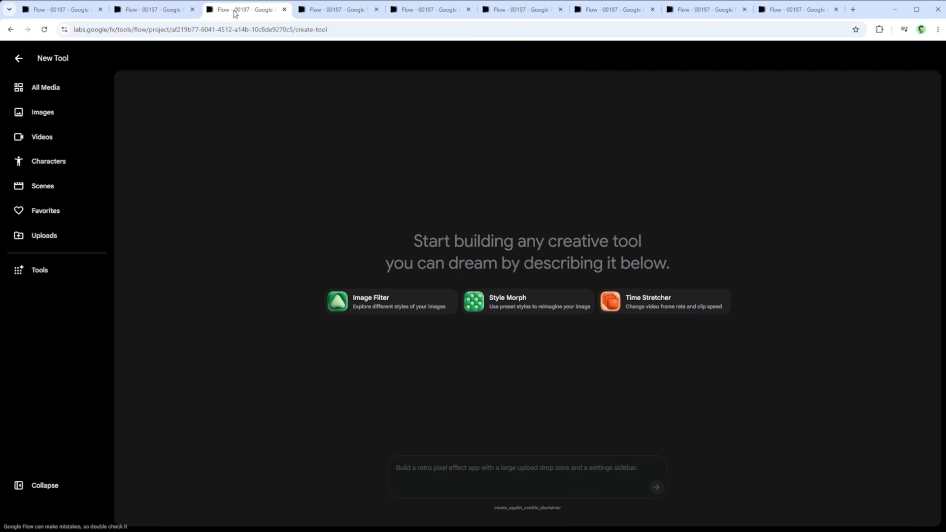
left_click(435, 473)
key("ctrl+v")
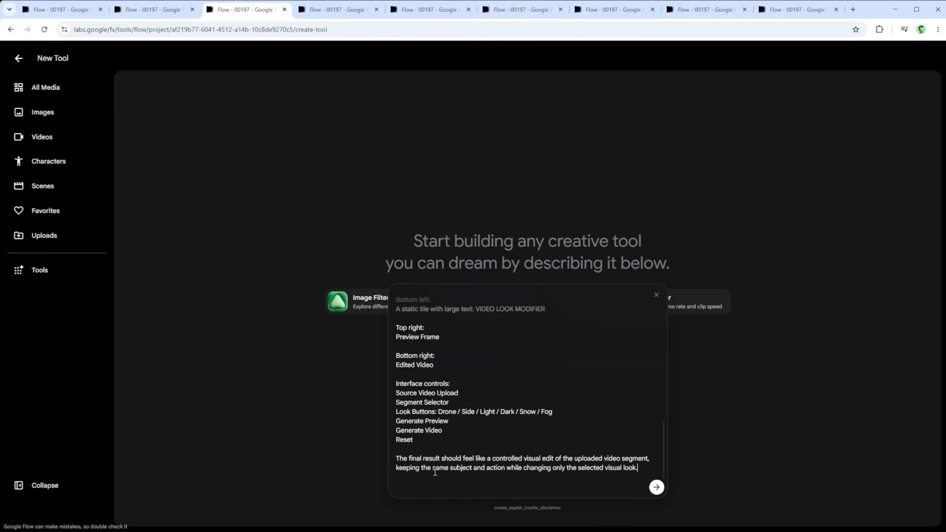
key("Return")
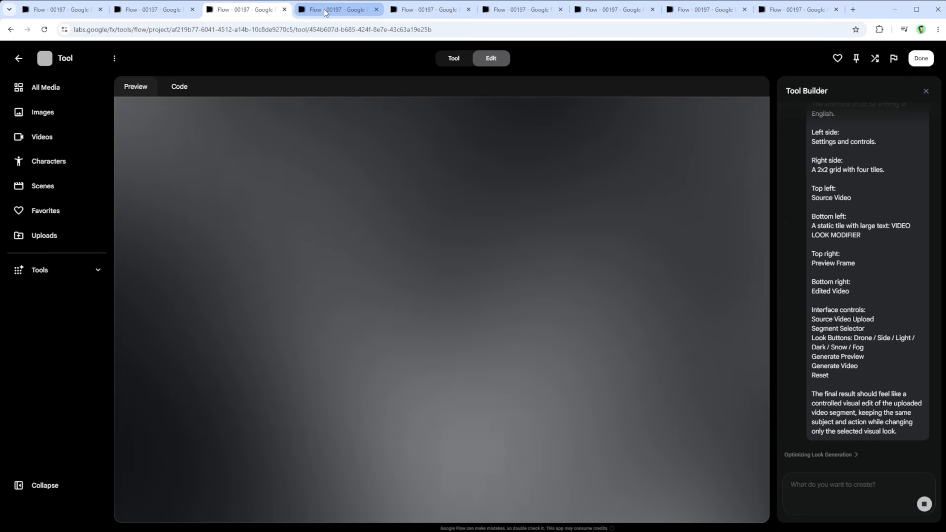
Step: Open Cinematic Modifier with the husky video loaded at a 10.0 s duration and select the Snow look
left_click(324, 9)
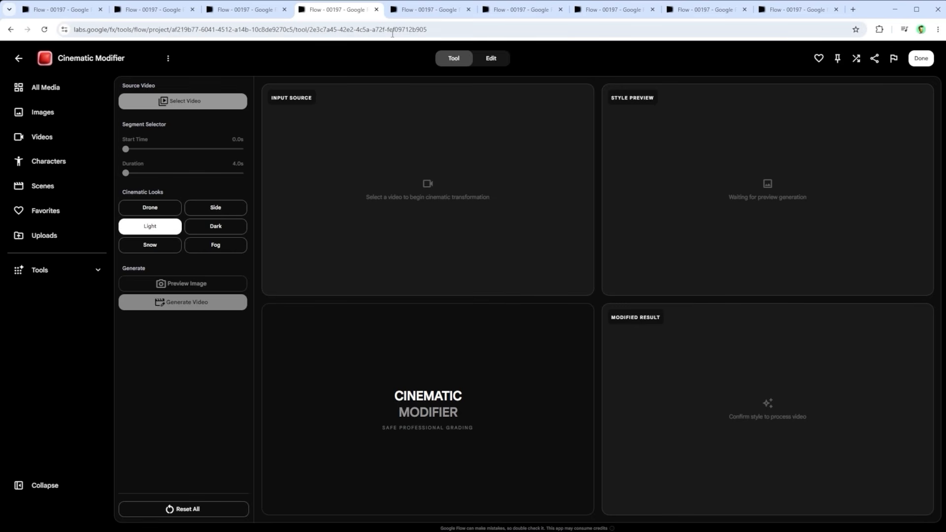
left_click(419, 9)
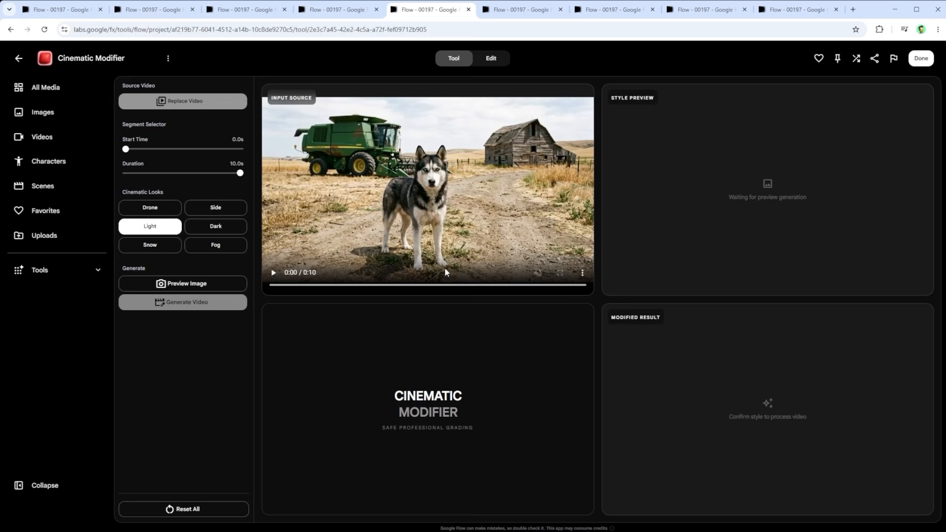
left_click(142, 244)
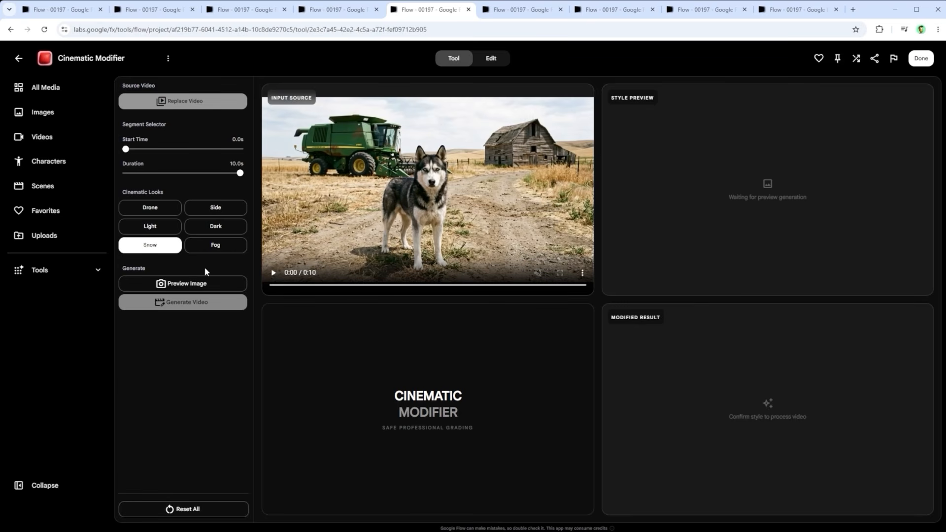
Step: Bring up the generated Snow style preview, and briefly play and pause the husky source video for comparison
left_click(523, 9)
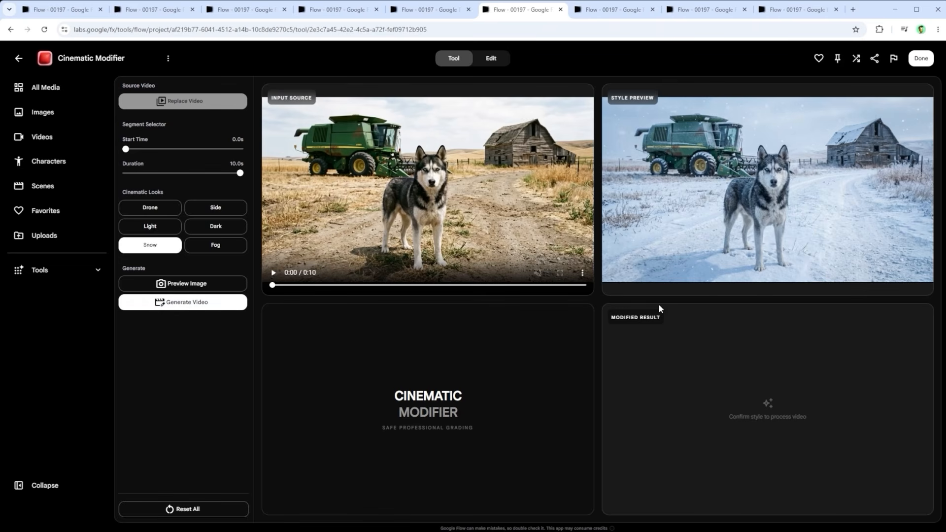
left_click(274, 274)
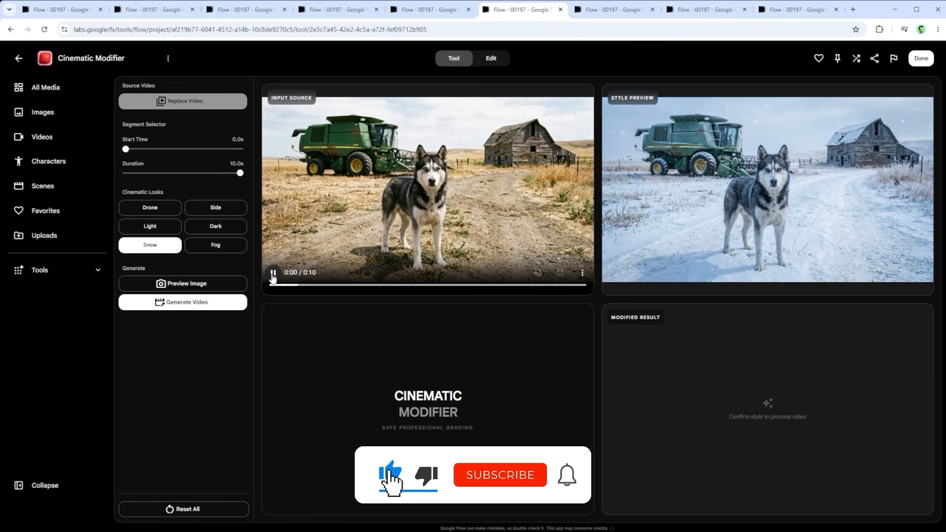
left_click(273, 273)
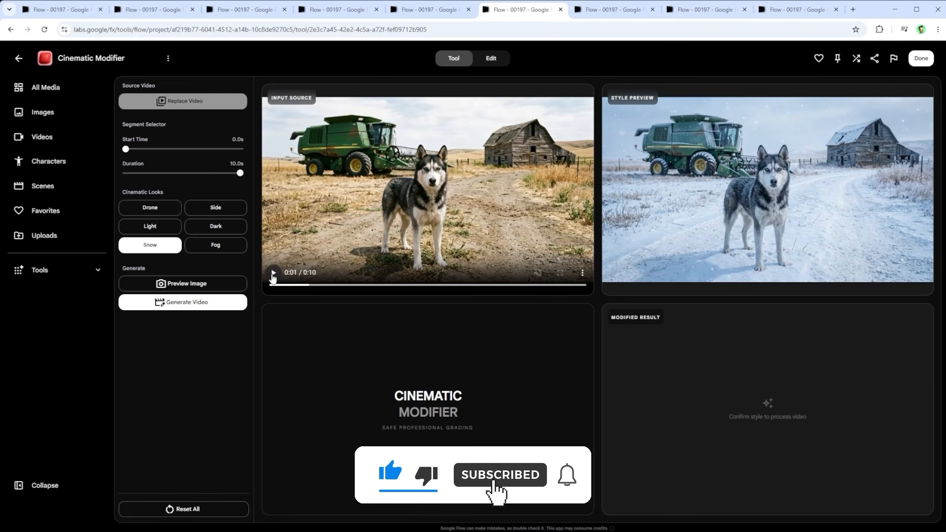